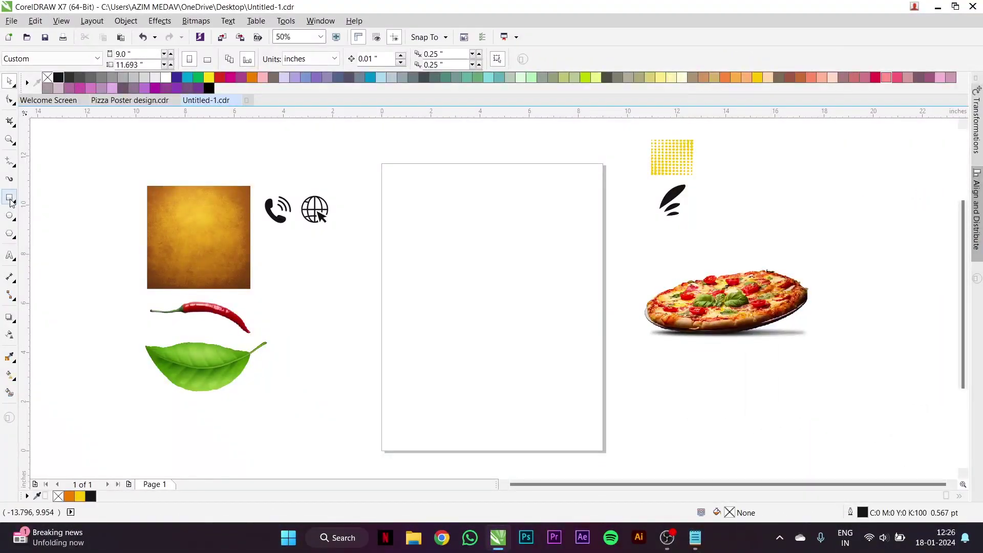
- Draw a square frame on the blank page with the Rectangle tool
{"action": "left_click", "coordinate": [10, 199]}
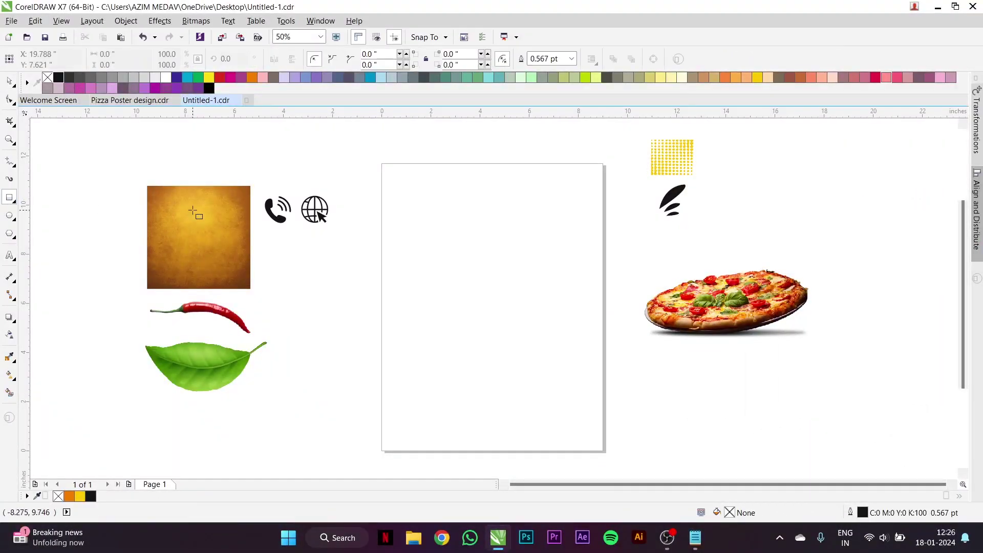
{"action": "left_click_drag", "start_coordinate": [399, 214], "coordinate": [588, 402]}
{"action": "key", "text": "space"}
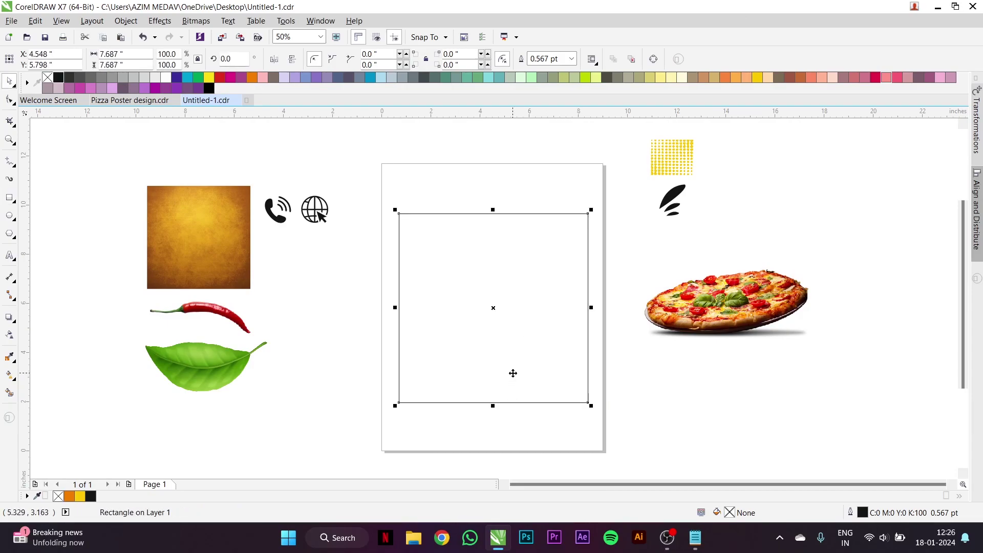
{"action": "left_click_drag", "start_coordinate": [513, 373], "coordinate": [512, 372]}
- PowerClip the orange texture image into the square and enlarge it to fill the frame
{"action": "left_click", "coordinate": [234, 227]}
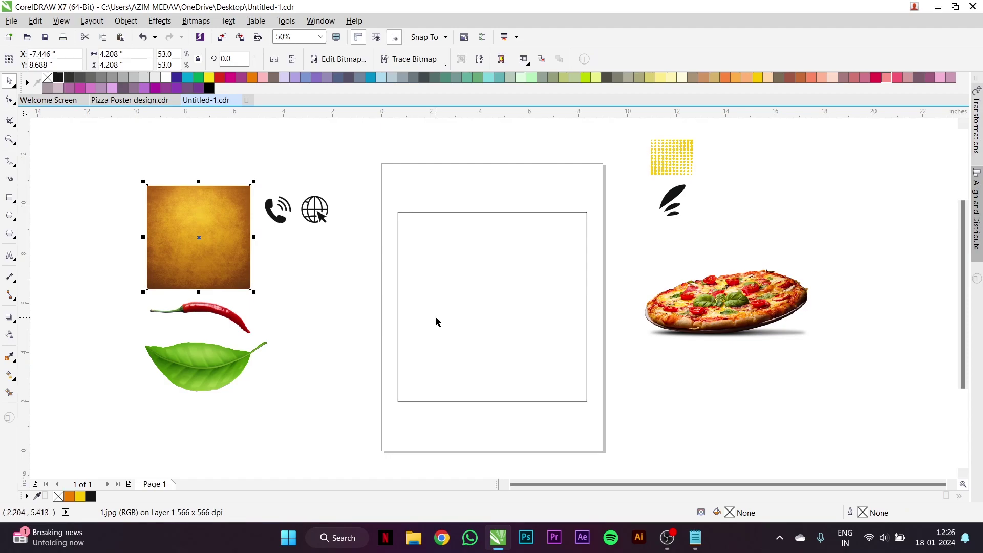
{"action": "left_click", "coordinate": [435, 321]}
{"action": "left_click_drag", "start_coordinate": [442, 297], "coordinate": [443, 297]}
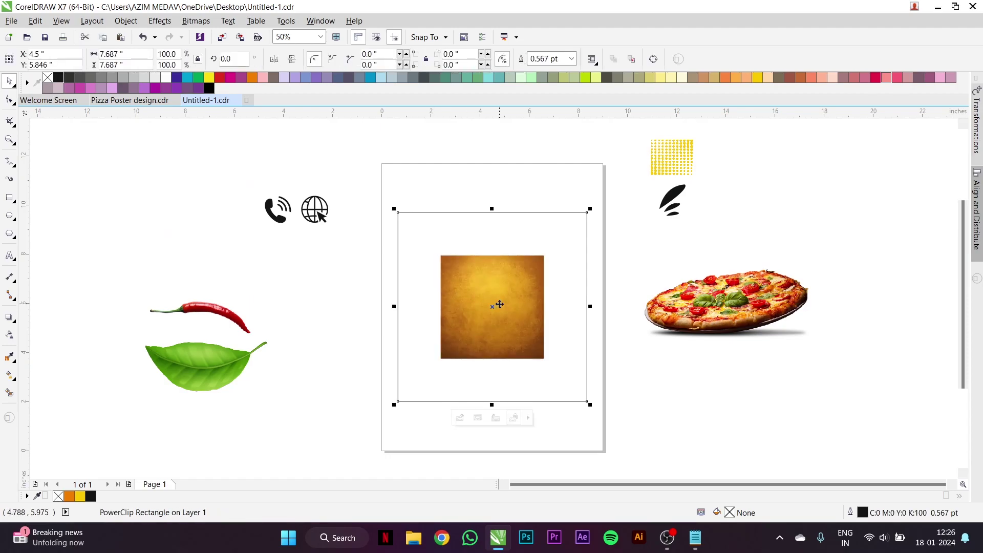
{"action": "left_click", "coordinate": [460, 417]}
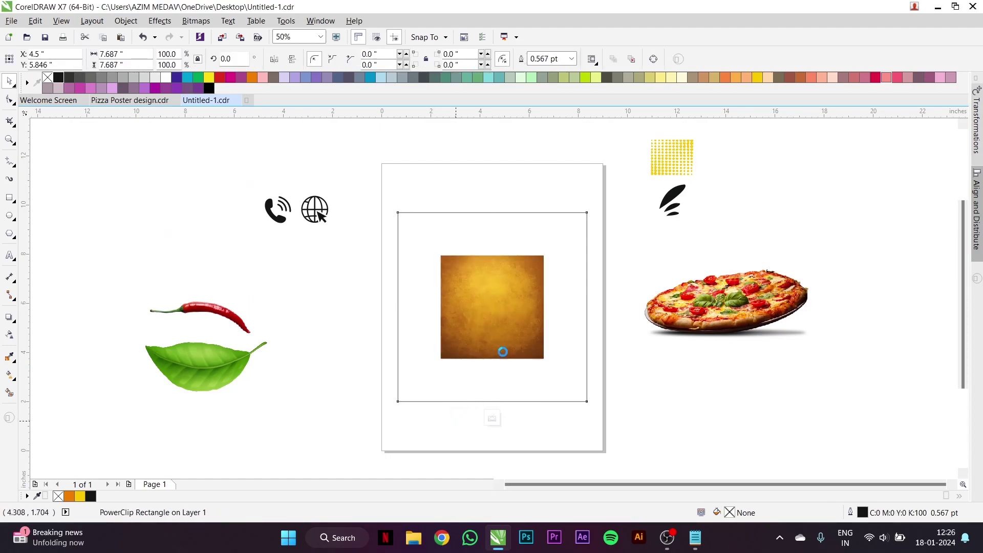
{"action": "left_click_drag", "start_coordinate": [547, 362], "coordinate": [599, 408]}
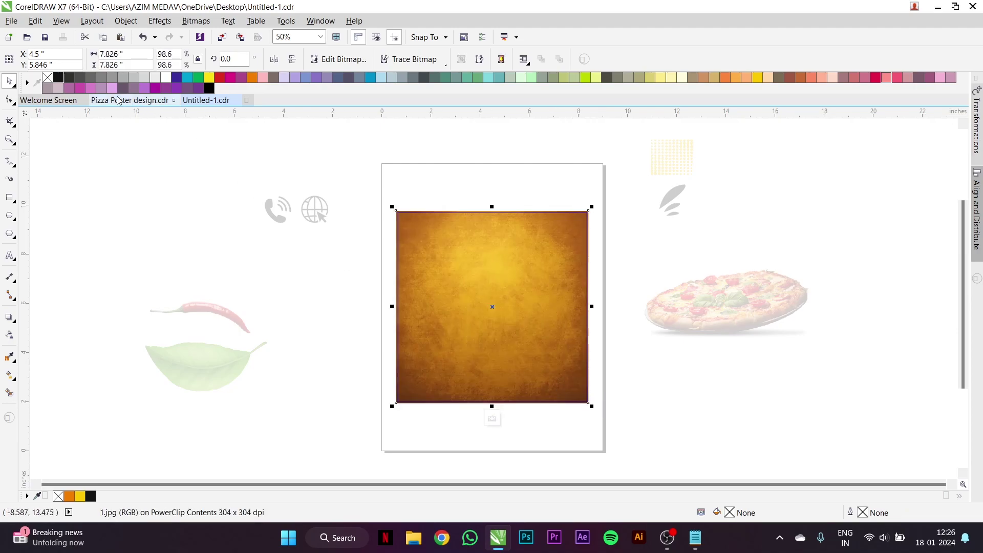
- Give the clipped texture uniform transparency of 75 and finish editing the contents
{"action": "left_click", "coordinate": [9, 334]}
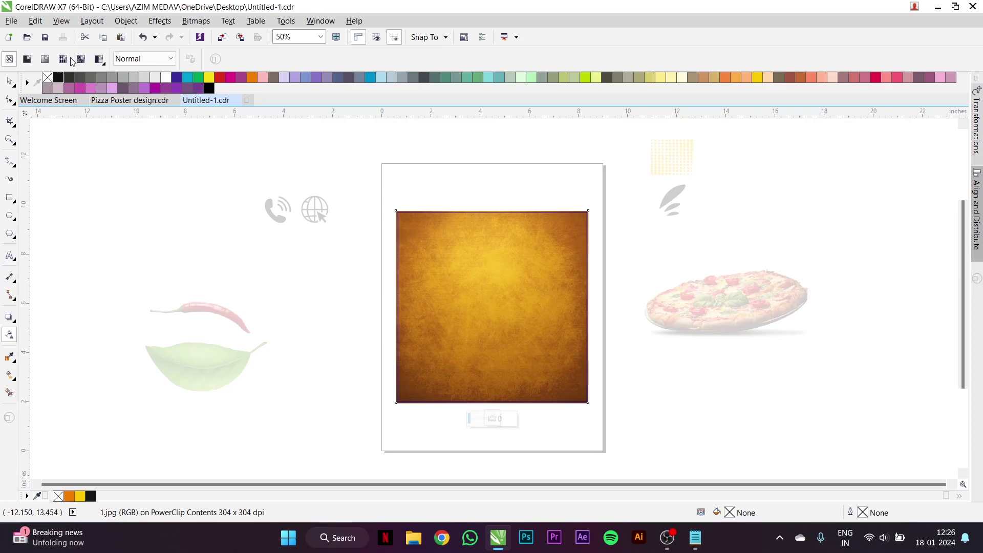
{"action": "left_click", "coordinate": [27, 59]}
{"action": "double_click", "coordinate": [252, 61]}
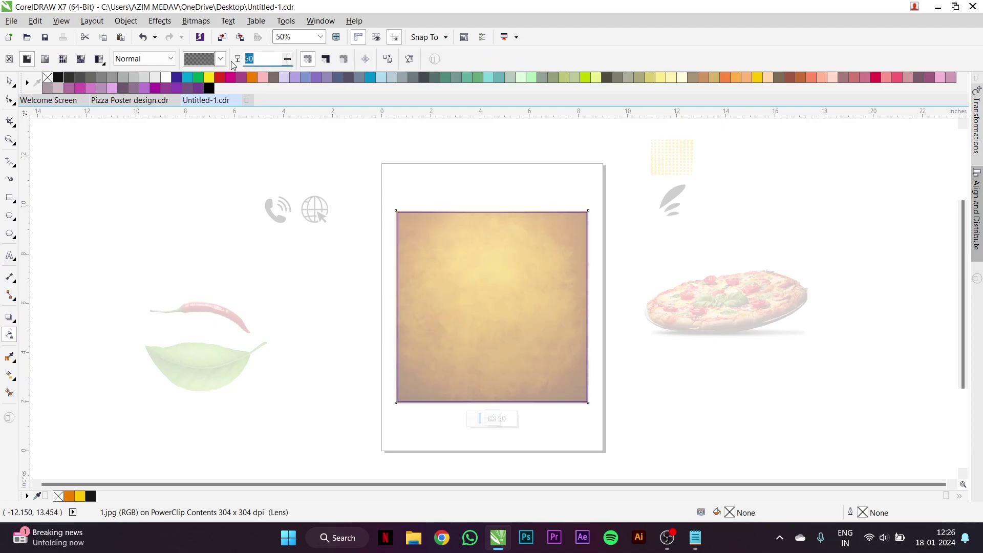
{"action": "key", "text": "Return"}
{"action": "left_click", "coordinate": [353, 158], "text": "ctrl"}
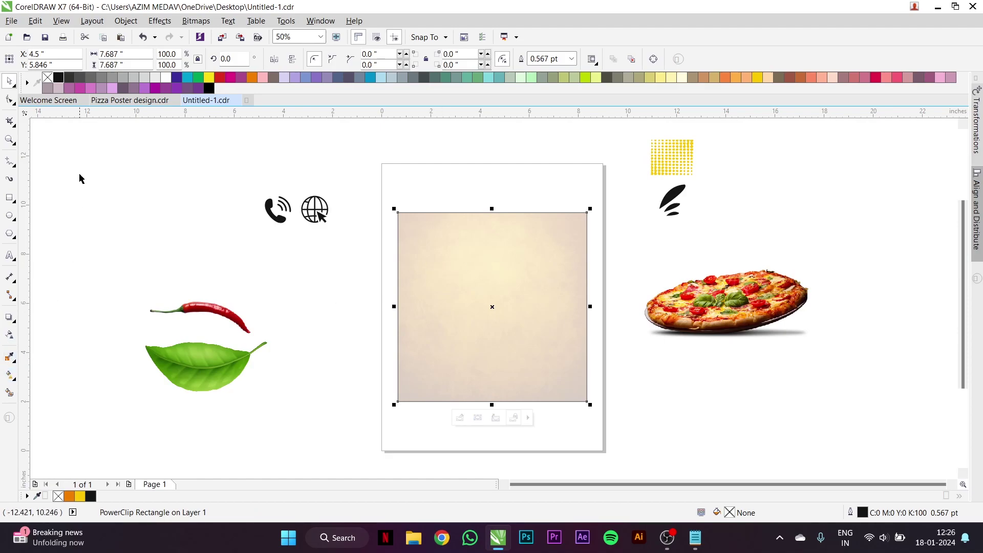
- Fill the square deep yellow and turn it into a radial fountain fill ending in orange
{"action": "left_click", "coordinate": [757, 77]}
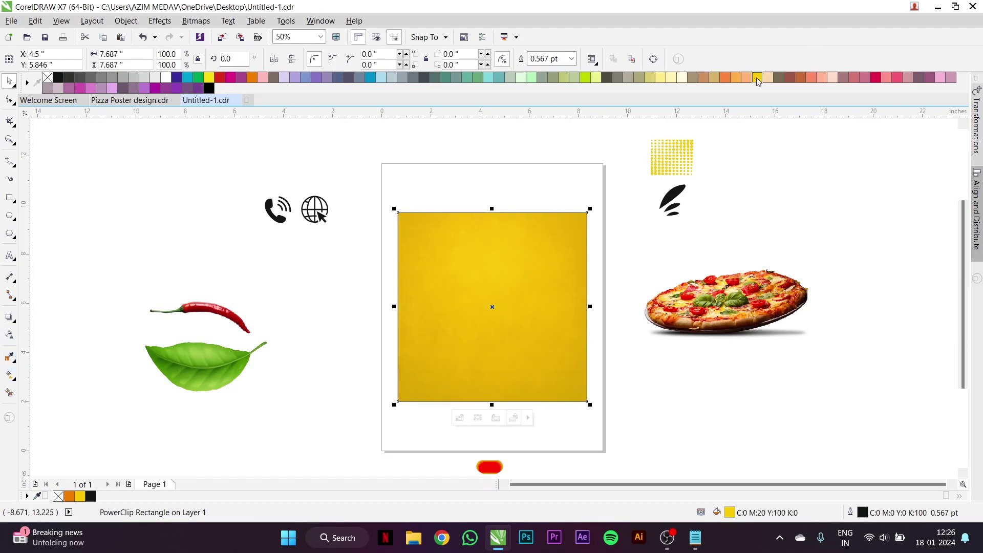
{"action": "left_click", "coordinate": [9, 374]}
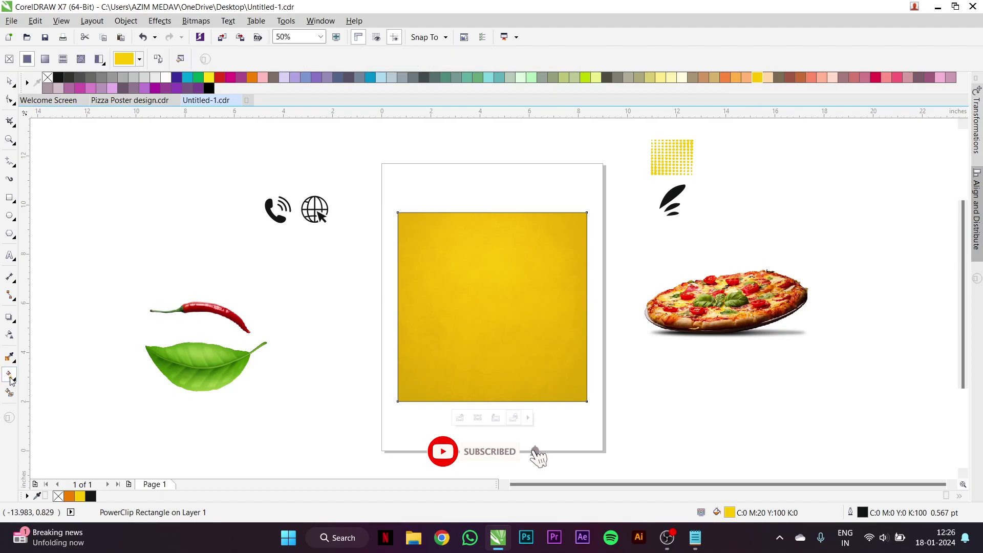
{"action": "left_click_drag", "start_coordinate": [484, 324], "coordinate": [569, 244]}
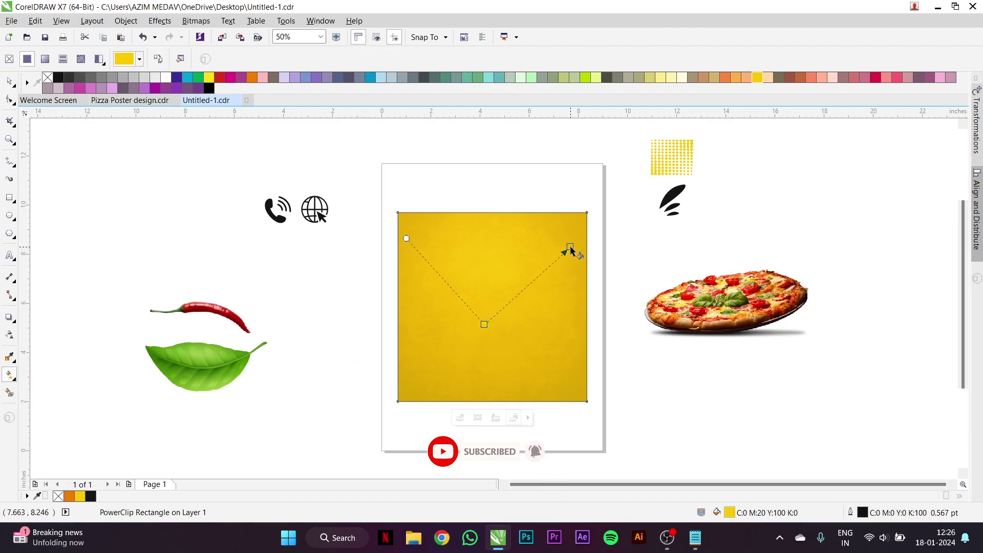
{"action": "left_click", "coordinate": [252, 77]}
{"action": "left_click", "coordinate": [174, 63]}
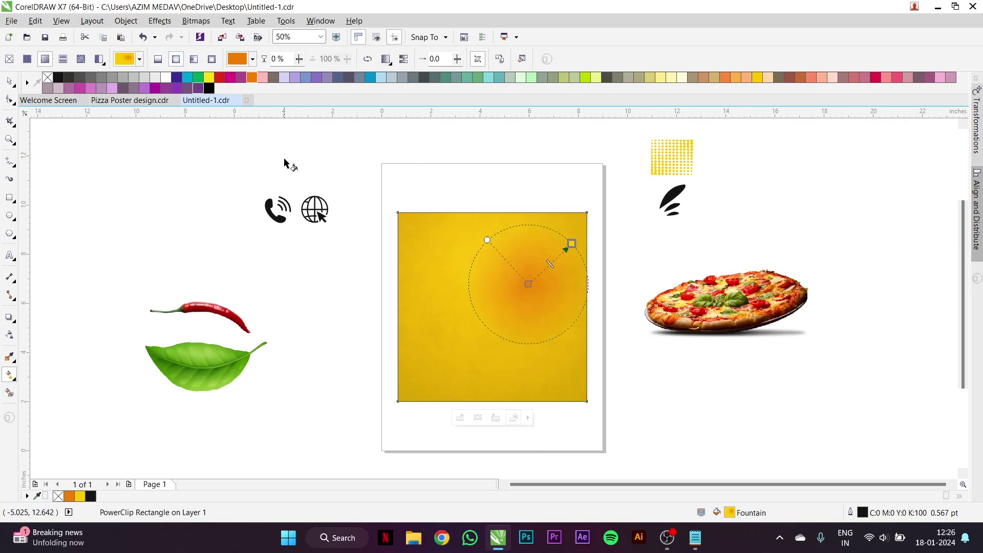
- Centre the radial gradient, with a yellow centre and orange outer node, and enlarge its circle
{"action": "left_click_drag", "start_coordinate": [528, 283], "coordinate": [496, 313]}
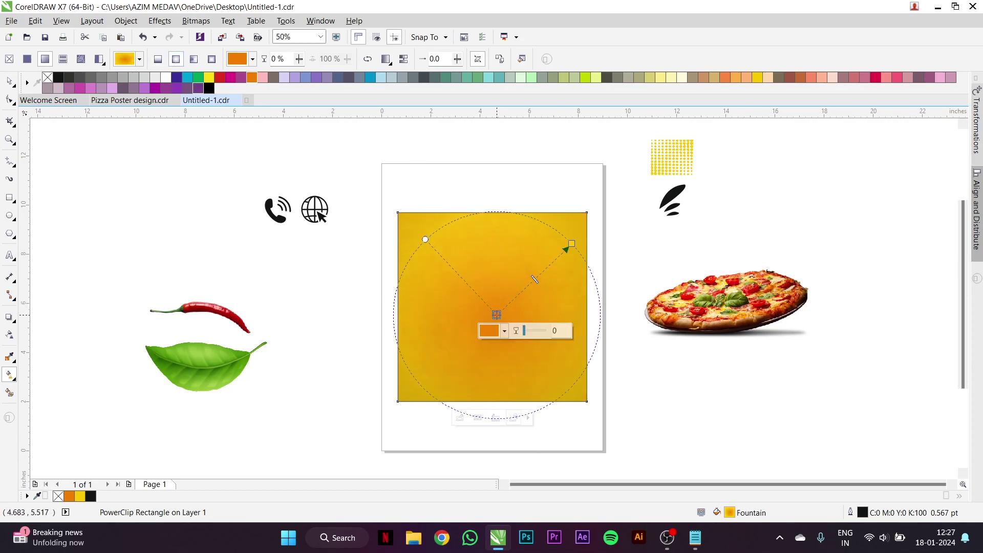
{"action": "left_click", "coordinate": [757, 78]}
{"action": "left_click", "coordinate": [571, 244]}
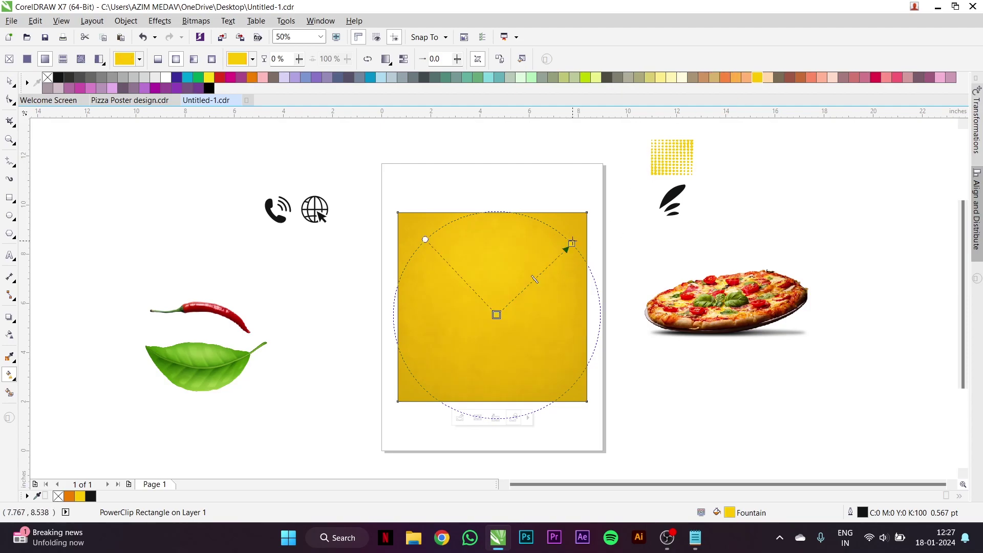
{"action": "left_click_drag", "start_coordinate": [257, 78], "coordinate": [568, 245]}
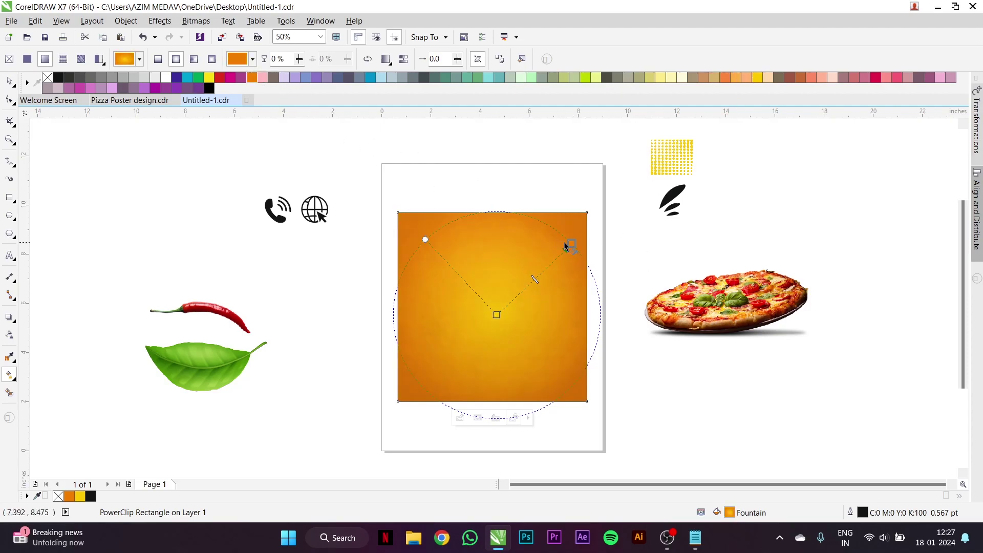
{"action": "left_click_drag", "start_coordinate": [534, 279], "coordinate": [536, 271]}
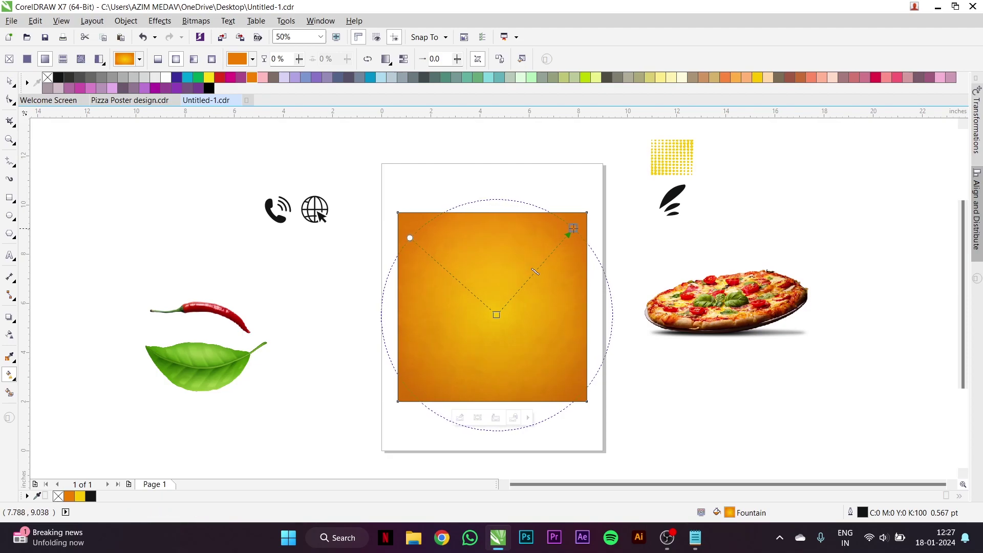
{"action": "left_click", "coordinate": [573, 228]}
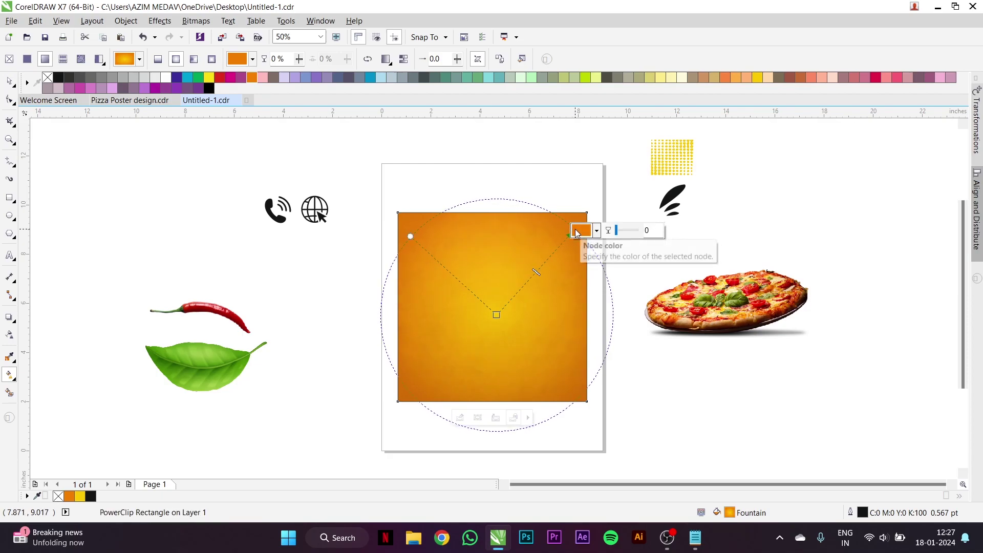
{"action": "key", "text": "space"}
{"action": "left_click", "coordinate": [763, 319]}
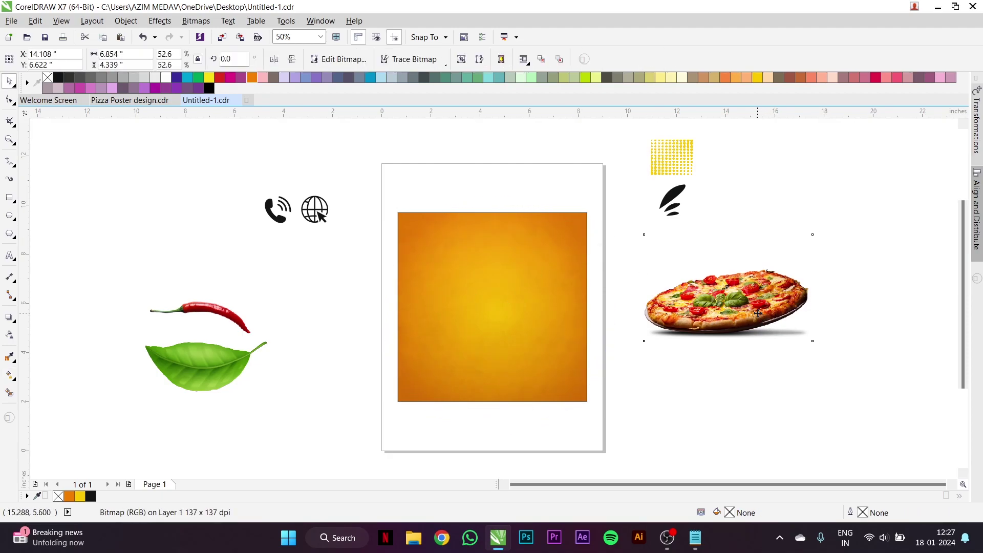
- PowerClip the pizza image into the gradient square and position it just below centre
{"action": "left_click", "coordinate": [757, 313]}
{"action": "left_click_drag", "start_coordinate": [696, 319], "coordinate": [511, 361]}
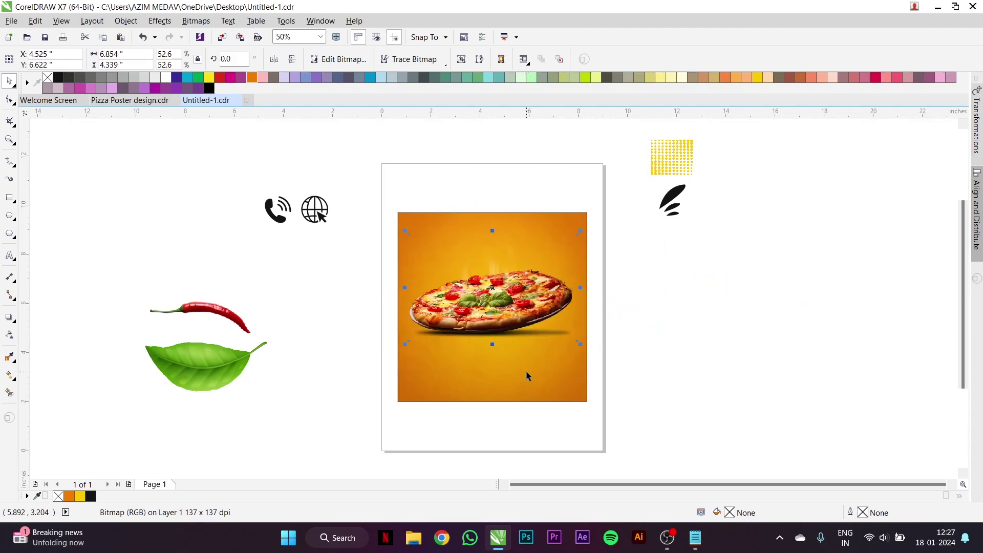
{"action": "left_click", "coordinate": [527, 376]}
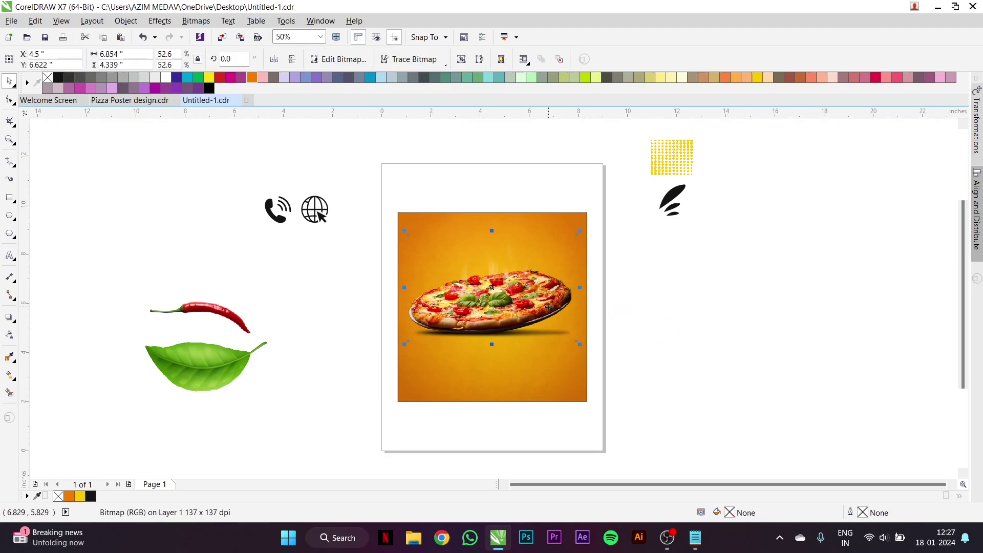
{"action": "left_click_drag", "start_coordinate": [530, 304], "coordinate": [570, 326]}
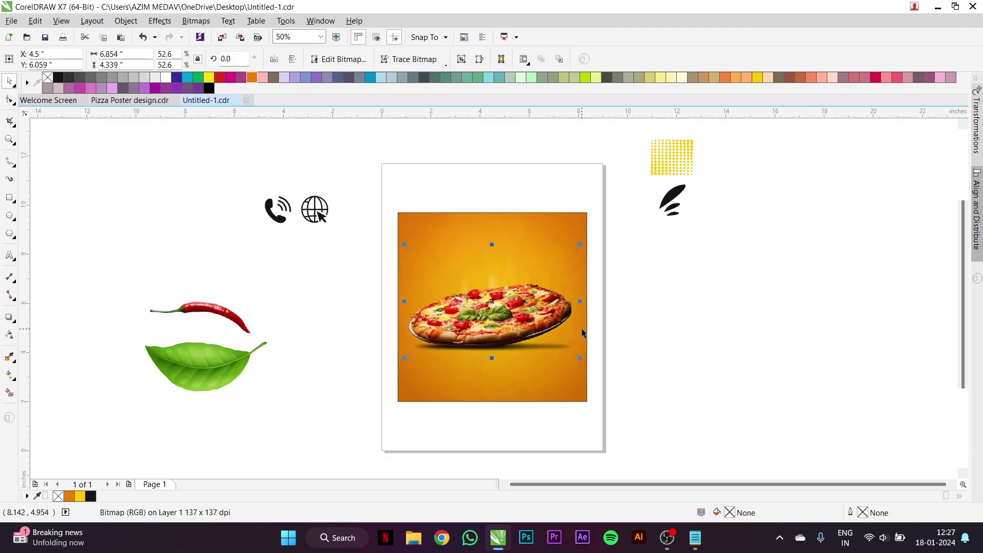
{"action": "left_click", "coordinate": [582, 332], "text": "shift"}
{"action": "left_click", "coordinate": [675, 334]}
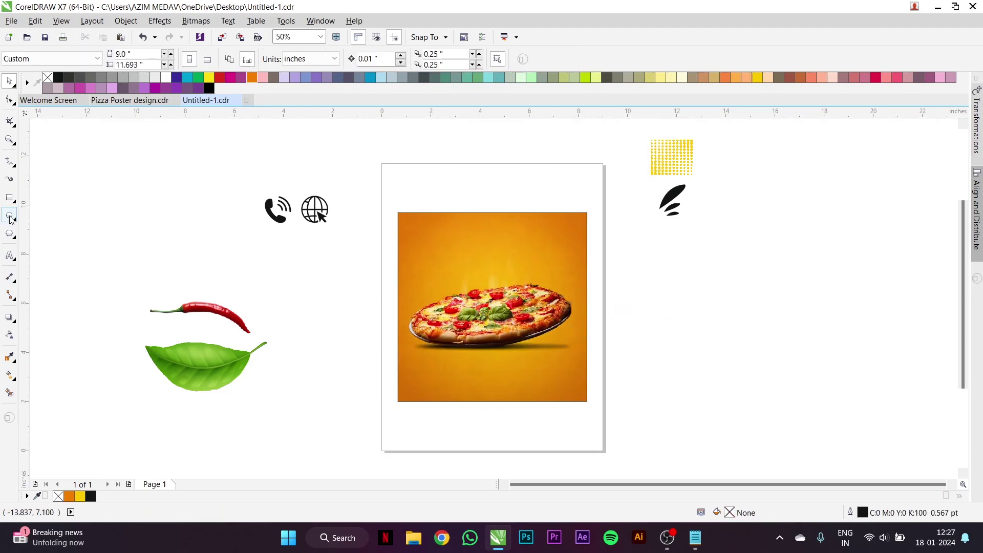
- Draw a small circle at the image's lower-left corner and duplicate it along the bottom edge with Ctrl+D
{"action": "left_click", "coordinate": [9, 217]}
{"action": "scroll", "coordinate": [413, 401], "scroll_direction": "up", "scroll_amount": 2}
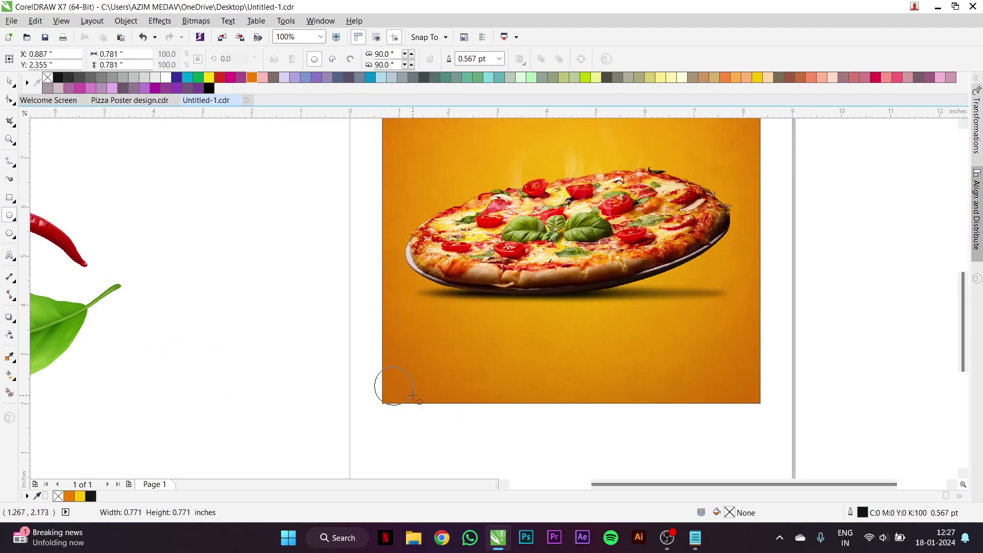
{"action": "mouse_move", "coordinate": [375, 367]}
{"action": "left_mouse_down"}
{"action": "mouse_move", "coordinate": [419, 411]}
{"action": "mouse_move", "coordinate": [482, 392]}
{"action": "left_mouse_up"}
{"action": "scroll", "coordinate": [400, 385], "scroll_direction": "up", "scroll_amount": 2}
{"action": "key", "text": "ctrl+d"}
{"action": "scroll", "coordinate": [415, 356], "scroll_direction": "down", "scroll_amount": 2}
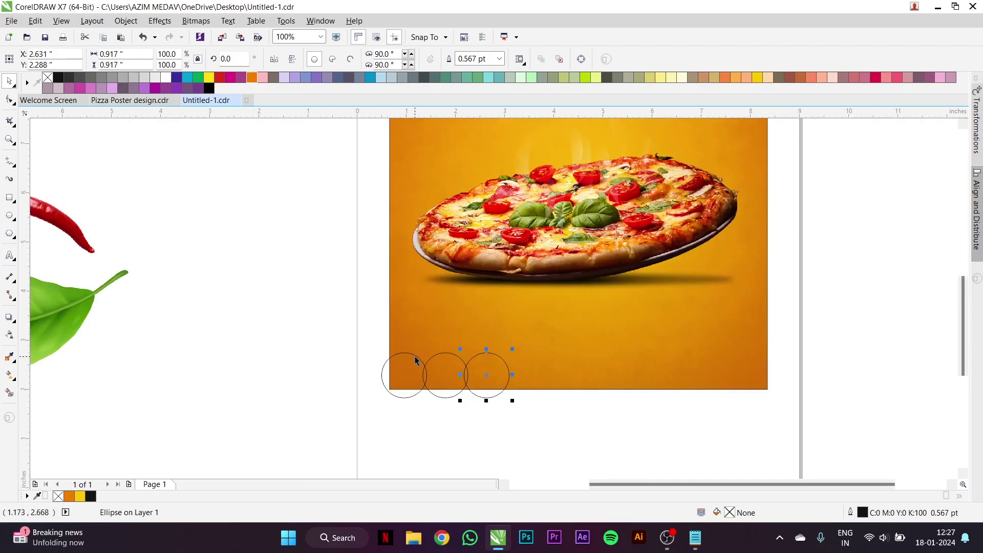
{"action": "key", "text": "ctrl+d"}
{"action": "key", "text": "ctrl+d"}
{"action": "key", "text": "ctrl+d"}
{"action": "key", "text": "ctrl+d"}
{"action": "key", "text": "ctrl+d"}
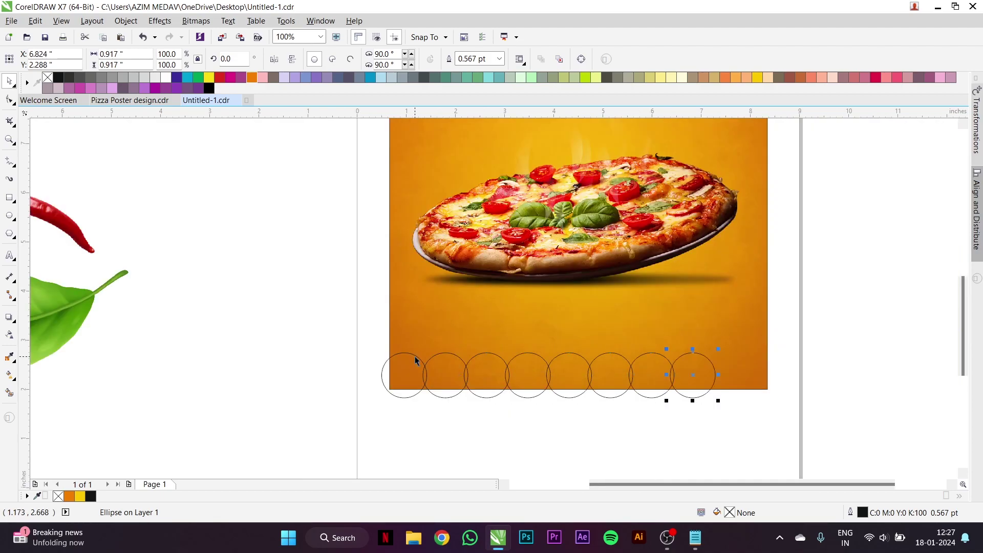
{"action": "key", "text": "ctrl+d"}
{"action": "key", "text": "ctrl+d"}
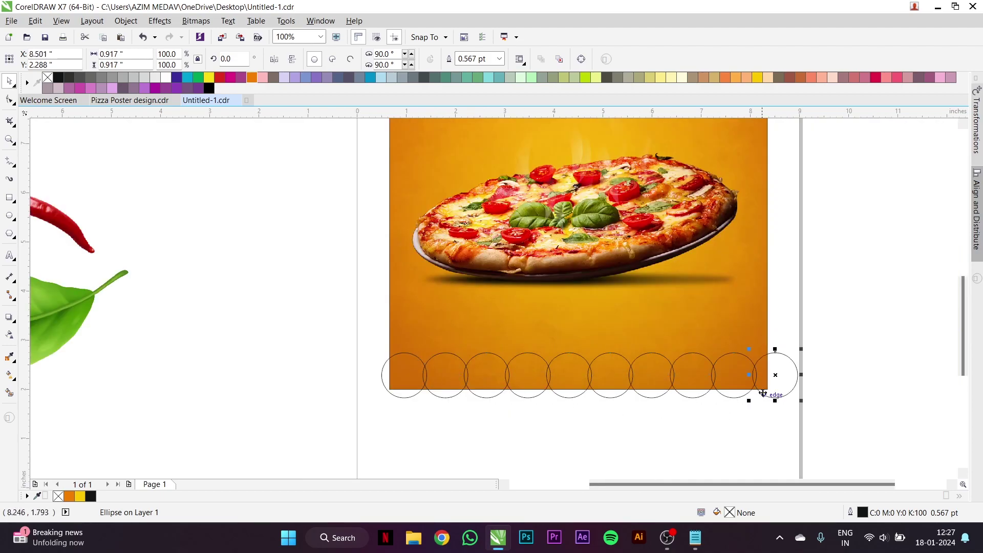
- Combine the ten circles into one scalloped shape, shifted left and scaled to 97.4% to fit
{"action": "left_click_drag", "start_coordinate": [840, 329], "coordinate": [334, 397]}
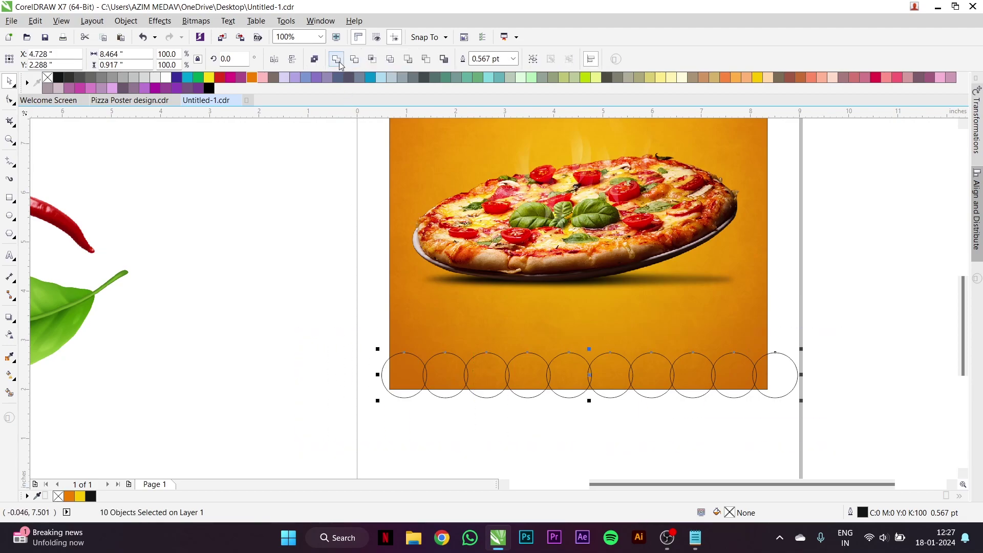
{"action": "left_click", "coordinate": [336, 60]}
{"action": "left_click_drag", "start_coordinate": [609, 365], "coordinate": [603, 368]}
{"action": "left_click", "coordinate": [754, 305], "text": "shift"}
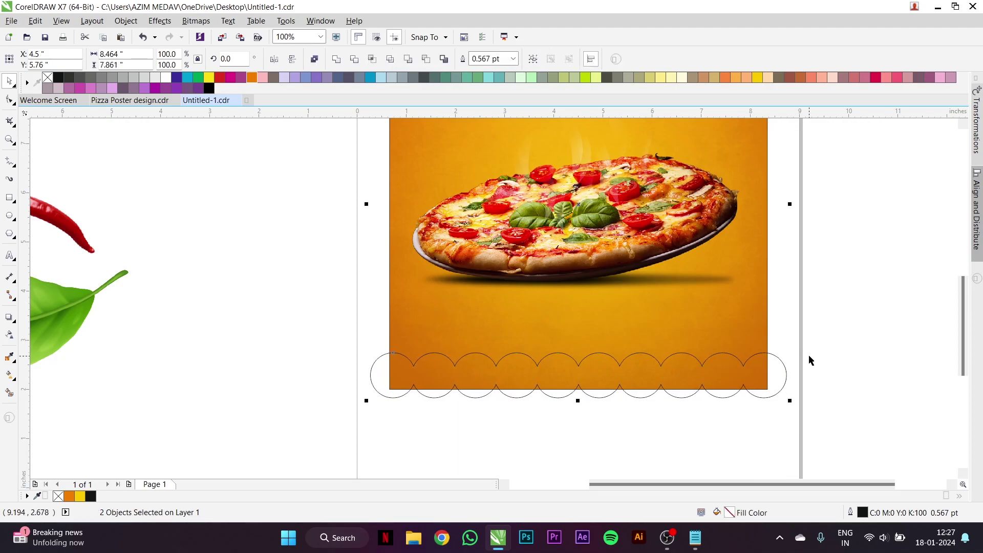
{"action": "left_click", "coordinate": [777, 373]}
{"action": "left_click_drag", "start_coordinate": [788, 402], "coordinate": [784, 399]}
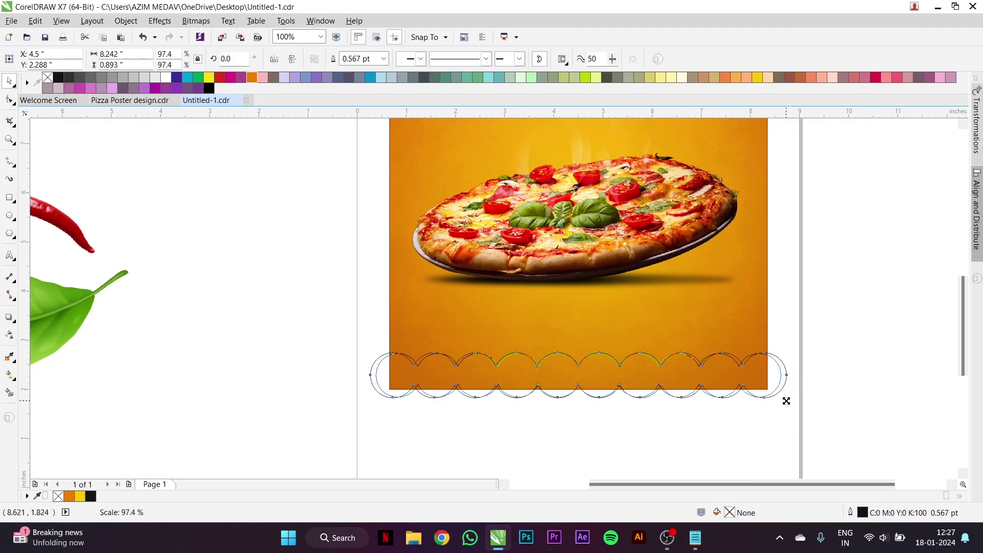
{"action": "left_click", "coordinate": [9, 198]}
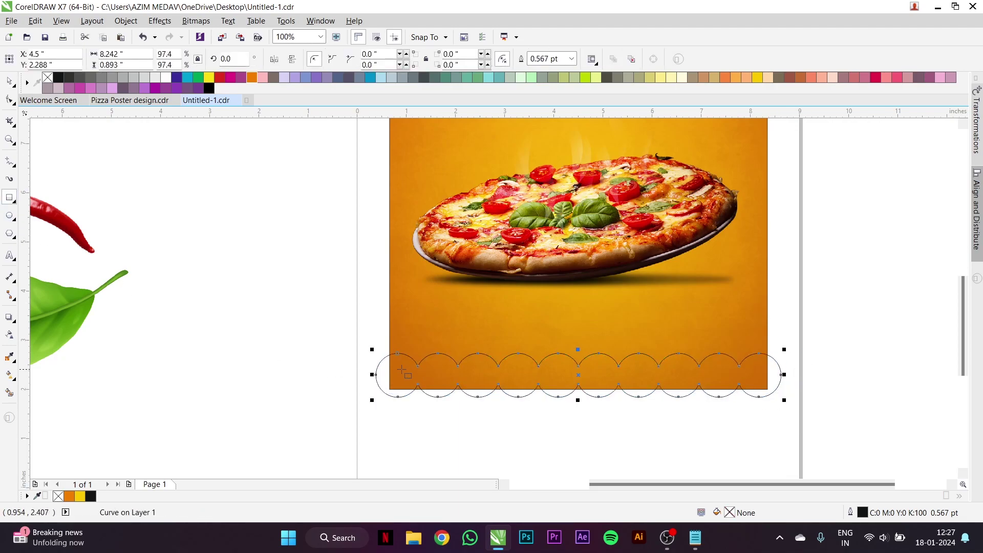
{"action": "key", "text": "space"}
{"action": "scroll", "coordinate": [629, 400], "scroll_direction": "up", "scroll_amount": 2}
{"action": "key", "text": "Escape"}
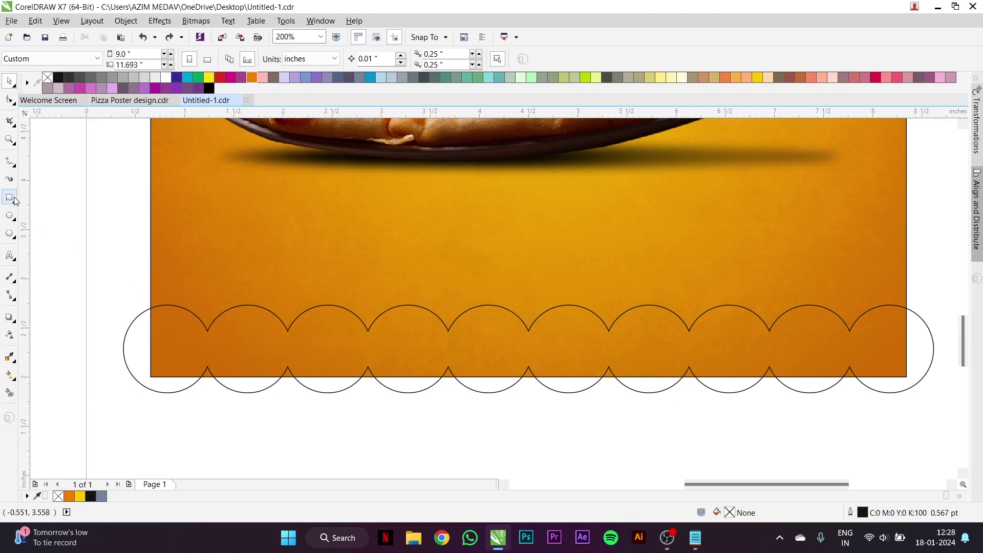
- Draw a long helper rectangle across the lower half of the circle row
{"action": "left_click", "coordinate": [9, 198]}
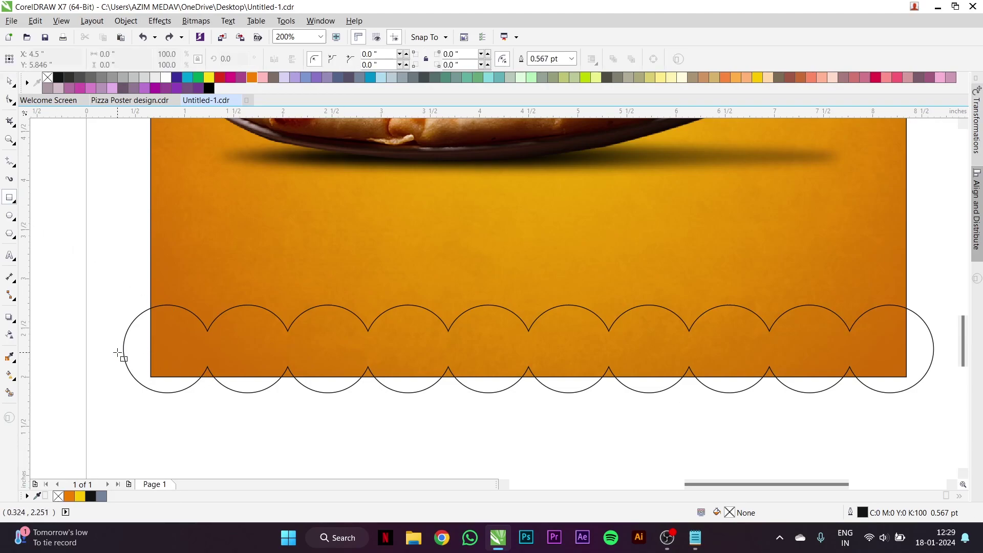
{"action": "left_click_drag", "start_coordinate": [117, 353], "coordinate": [940, 418]}
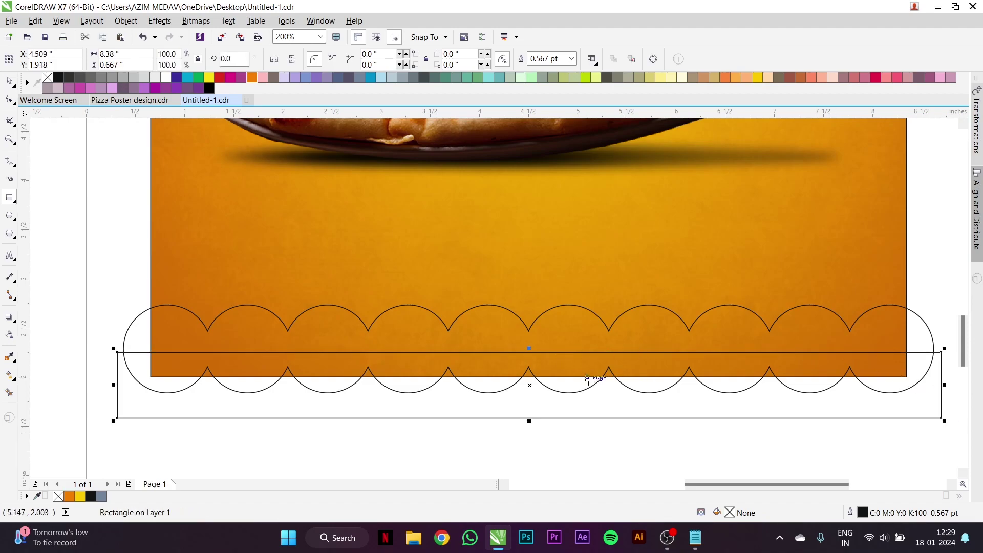
{"action": "key", "text": "space"}
{"action": "left_click_drag", "start_coordinate": [561, 362], "coordinate": [561, 371]}
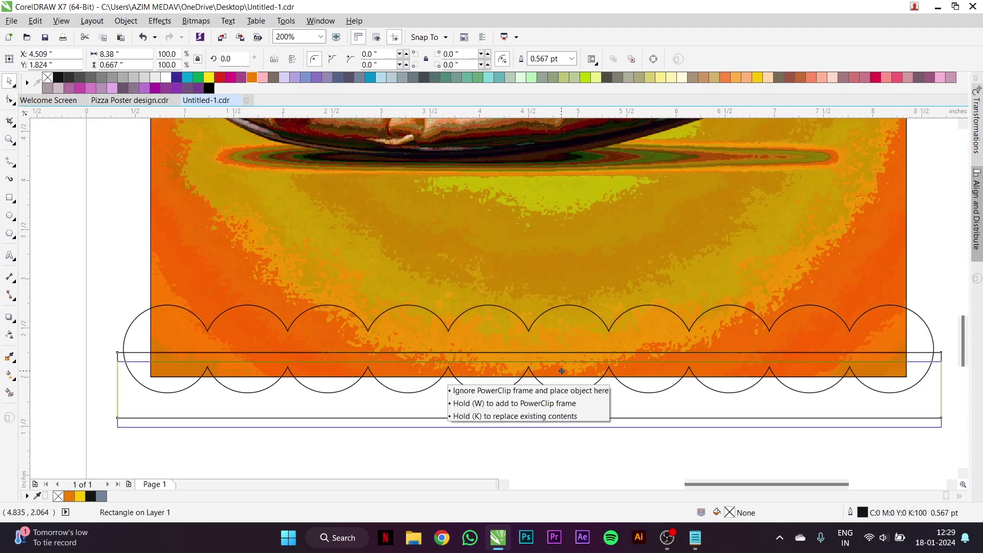
- Smart Fill the wavy region above the rectangle, then delete the helper rectangle and circles
{"action": "left_click", "coordinate": [11, 392]}
{"action": "left_click", "coordinate": [247, 343]}
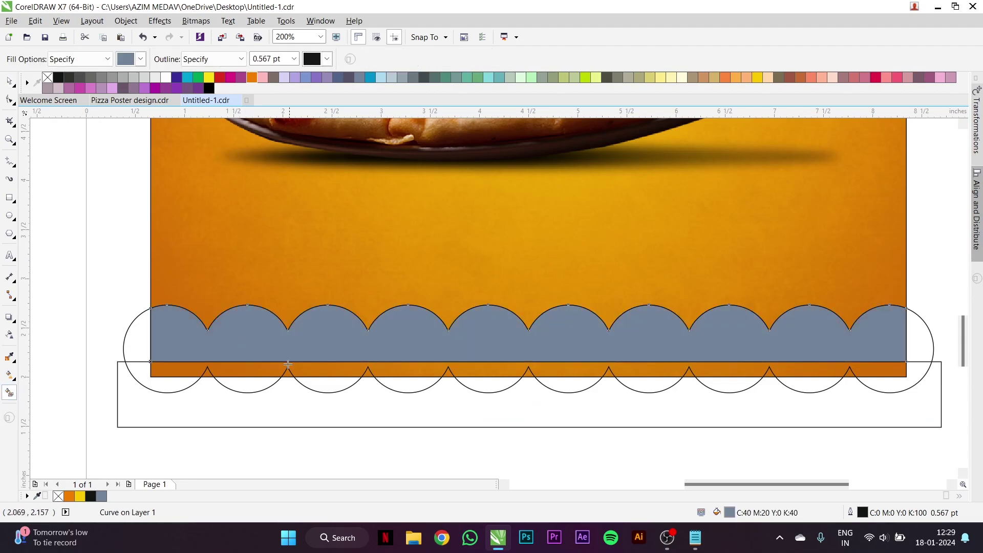
{"action": "key", "text": "space"}
{"action": "left_click", "coordinate": [258, 406]}
{"action": "key", "text": "Delete"}
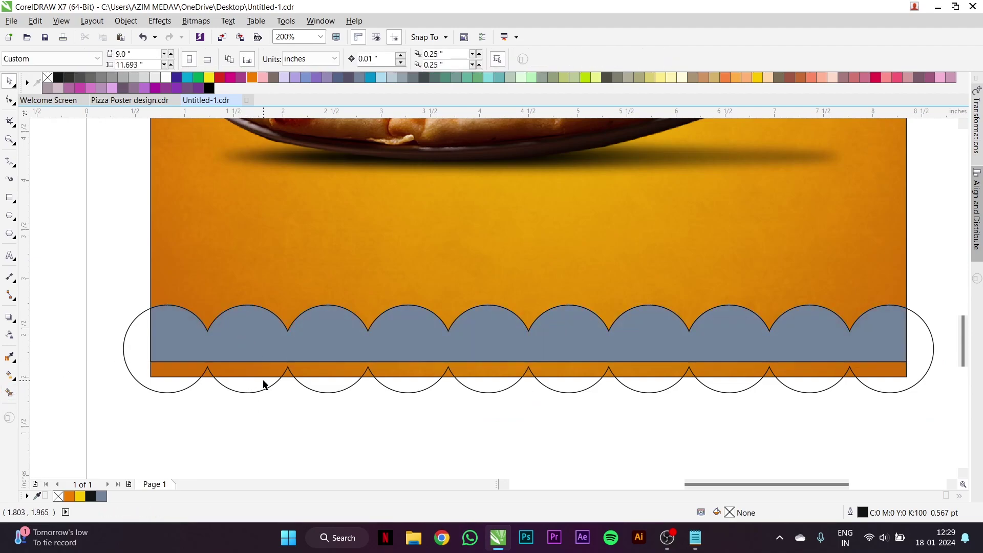
{"action": "left_click", "coordinate": [267, 394]}
{"action": "key", "text": "Delete"}
- Extend the scalloped shape's bottom nodes, fill it white with no outline, and move it up
{"action": "left_click", "coordinate": [287, 358]}
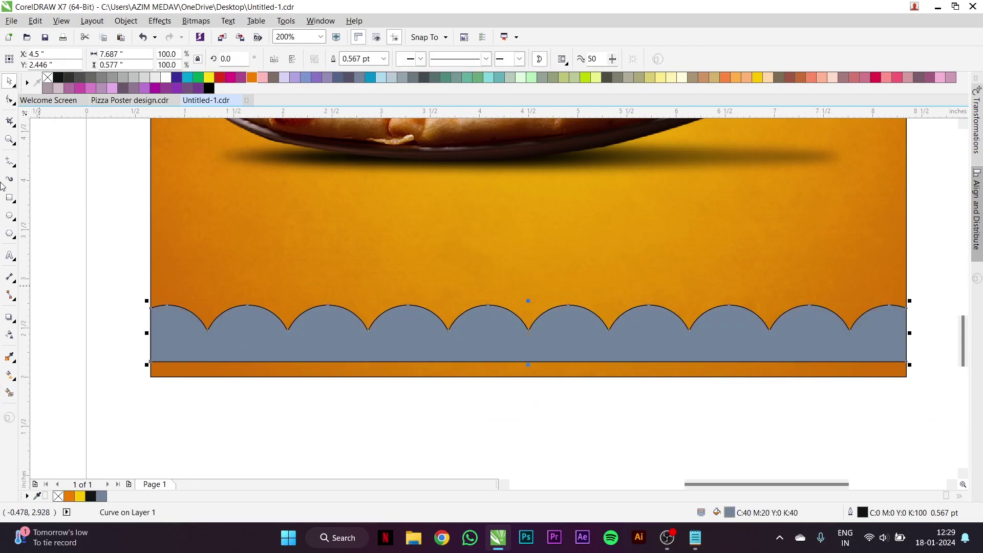
{"action": "left_click", "coordinate": [9, 100]}
{"action": "mouse_move", "coordinate": [127, 349]}
{"action": "left_mouse_down"}
{"action": "mouse_move", "coordinate": [926, 385]}
{"action": "mouse_move", "coordinate": [902, 362]}
{"action": "mouse_move", "coordinate": [907, 376]}
{"action": "left_mouse_up"}
{"action": "key", "text": "space"}
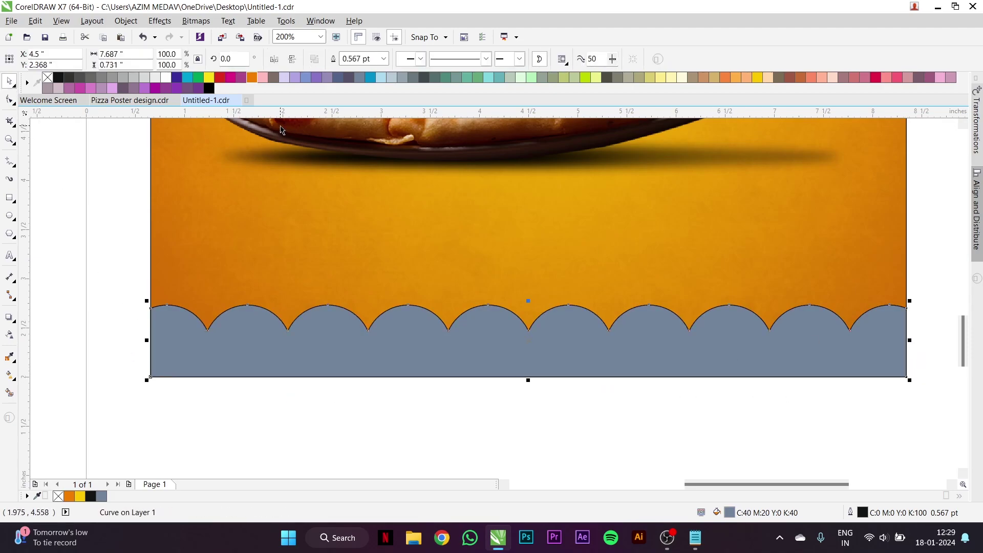
{"action": "left_click", "coordinate": [156, 78]}
{"action": "right_click", "coordinate": [48, 78]}
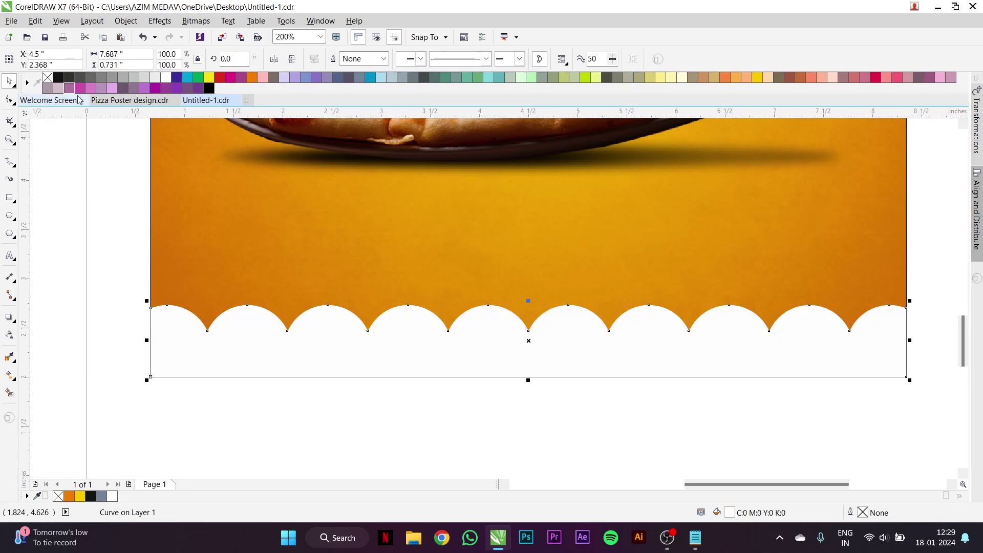
{"action": "scroll", "coordinate": [517, 325], "scroll_direction": "down", "scroll_amount": 1}
{"action": "scroll", "coordinate": [481, 319], "scroll_direction": "up", "scroll_amount": 1}
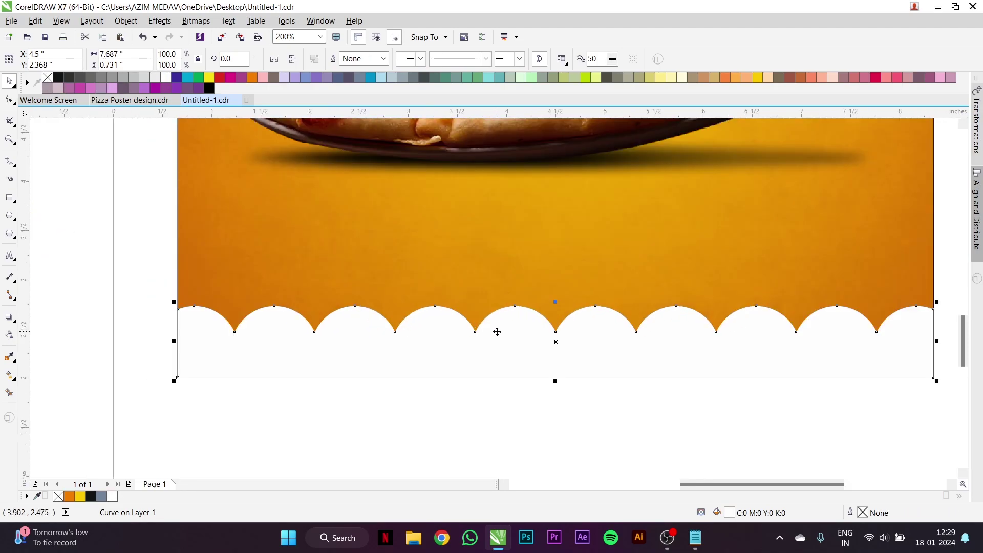
{"action": "left_click_drag", "start_coordinate": [496, 331], "coordinate": [501, 309]}
- Stretch the white band's bottom nodes down to the pizza image's bottom edge
{"action": "left_click", "coordinate": [10, 99]}
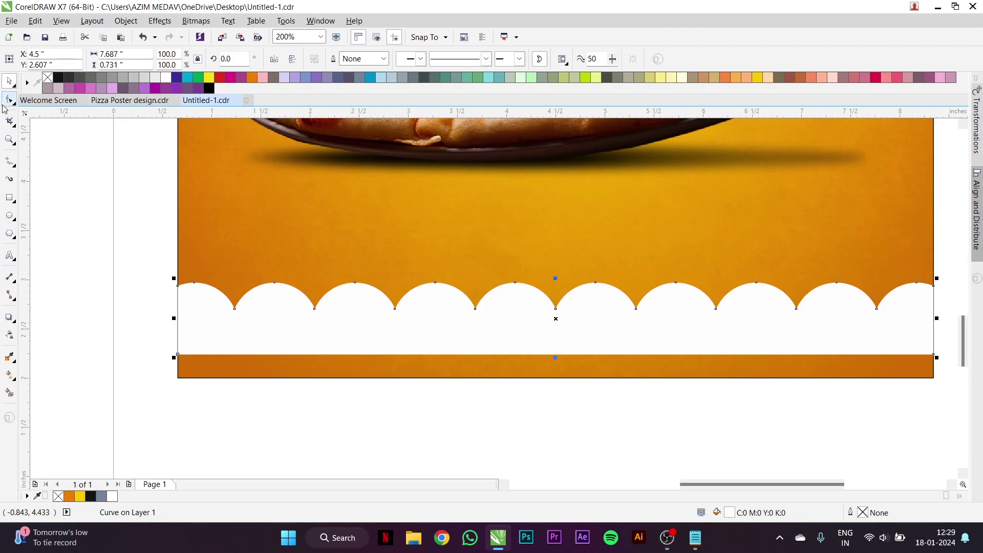
{"action": "scroll", "coordinate": [149, 341], "scroll_direction": "down", "scroll_amount": 1}
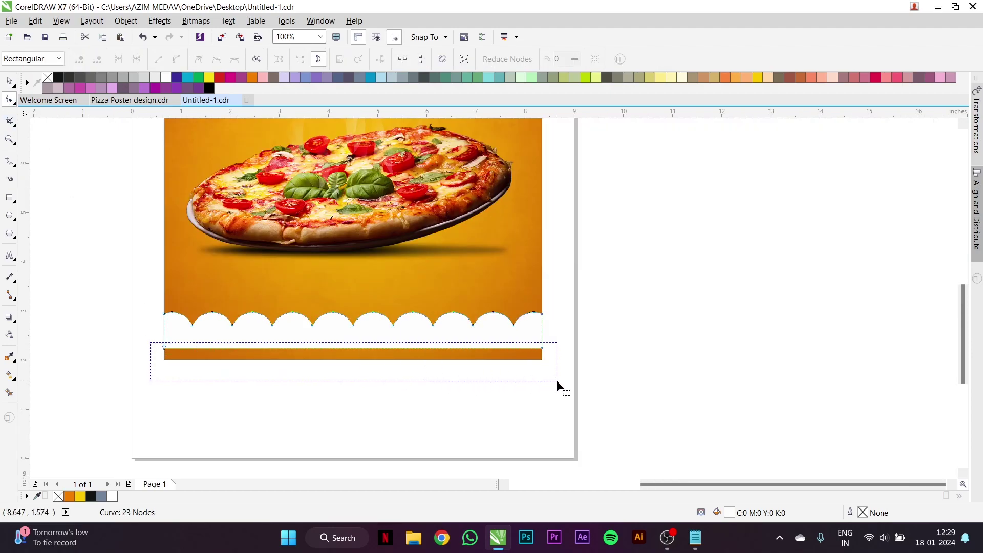
{"action": "left_click_drag", "start_coordinate": [150, 341], "coordinate": [555, 382]}
{"action": "scroll", "coordinate": [543, 359], "scroll_direction": "up", "scroll_amount": 1}
{"action": "left_click_drag", "start_coordinate": [539, 338], "coordinate": [542, 358]}
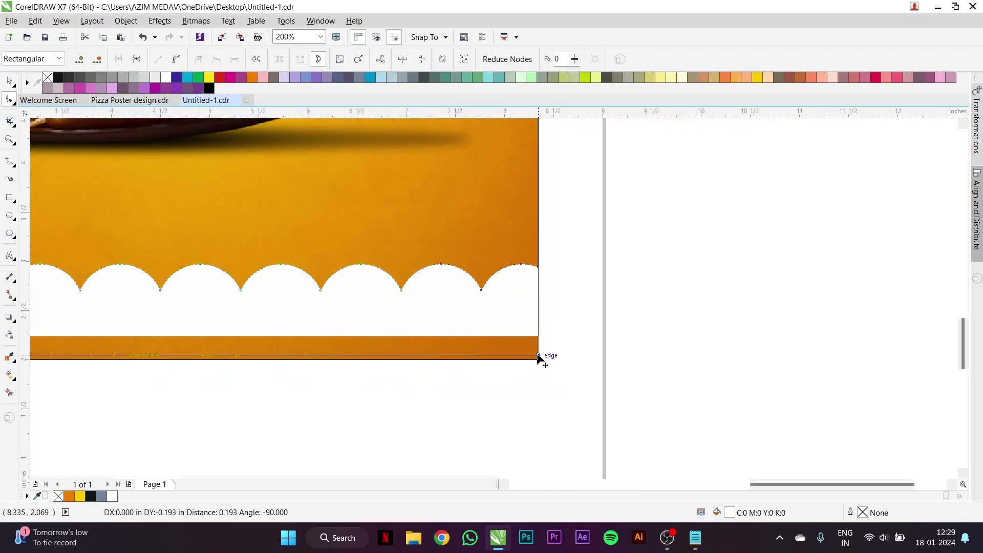
{"action": "key", "text": "space"}
- Remove the outline from the pizza image frame
{"action": "scroll", "coordinate": [592, 366], "scroll_direction": "down", "scroll_amount": 1}
{"action": "left_click", "coordinate": [525, 296]}
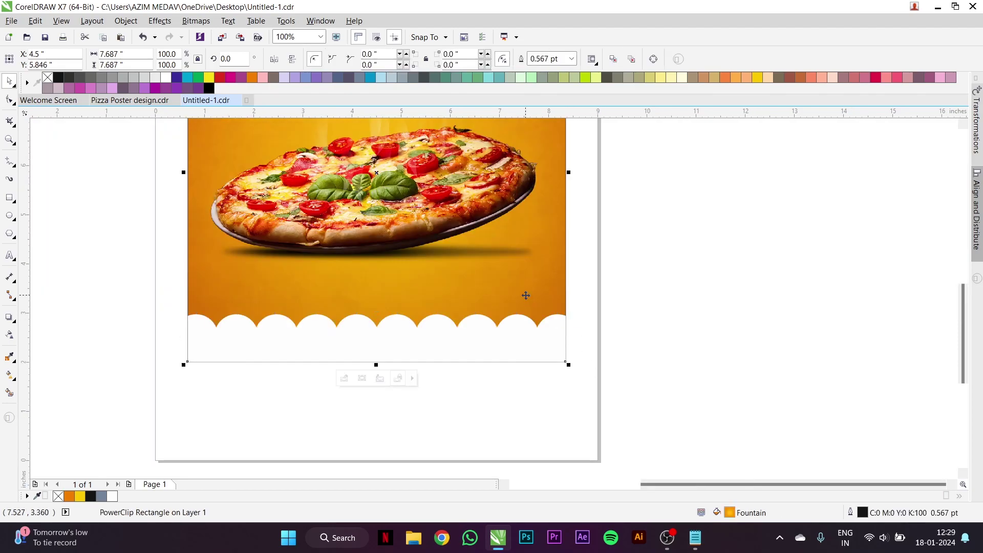
{"action": "right_click", "coordinate": [48, 77]}
{"action": "scroll", "coordinate": [351, 345], "scroll_direction": "down", "scroll_amount": 1}
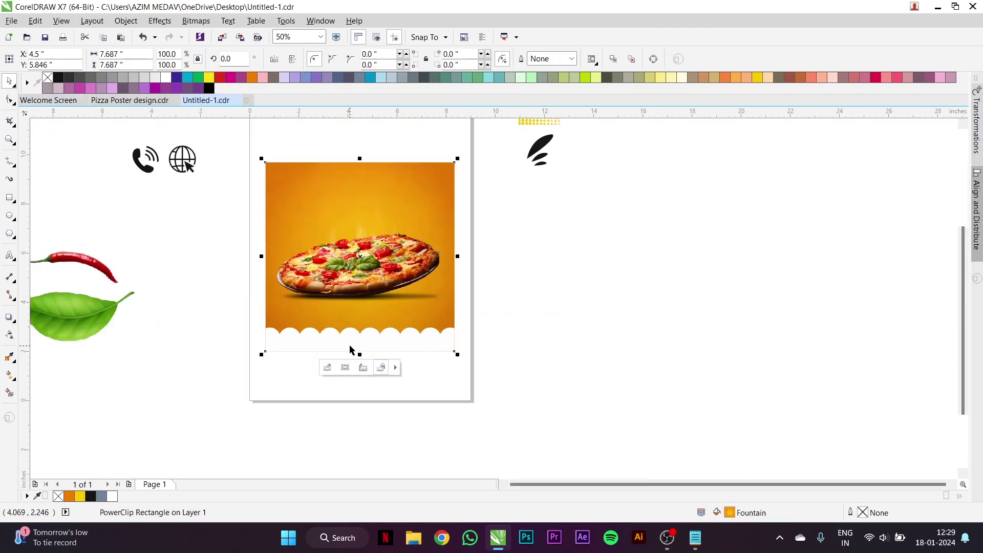
- Draw a tall rectangle over the pizza and raise its top edge
{"action": "left_click", "coordinate": [14, 199]}
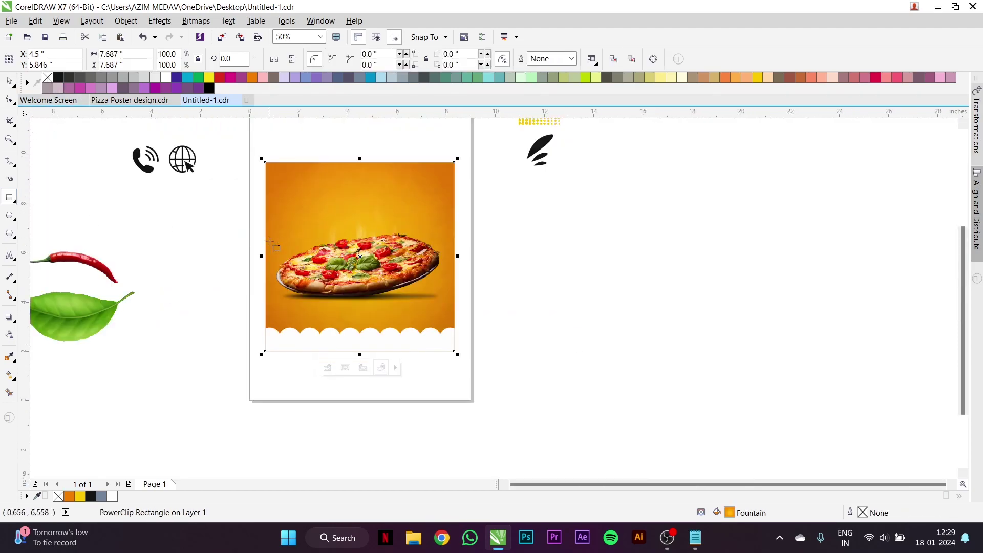
{"action": "scroll", "coordinate": [296, 173], "scroll_direction": "up", "scroll_amount": 1}
{"action": "left_click_drag", "start_coordinate": [300, 135], "coordinate": [519, 388]}
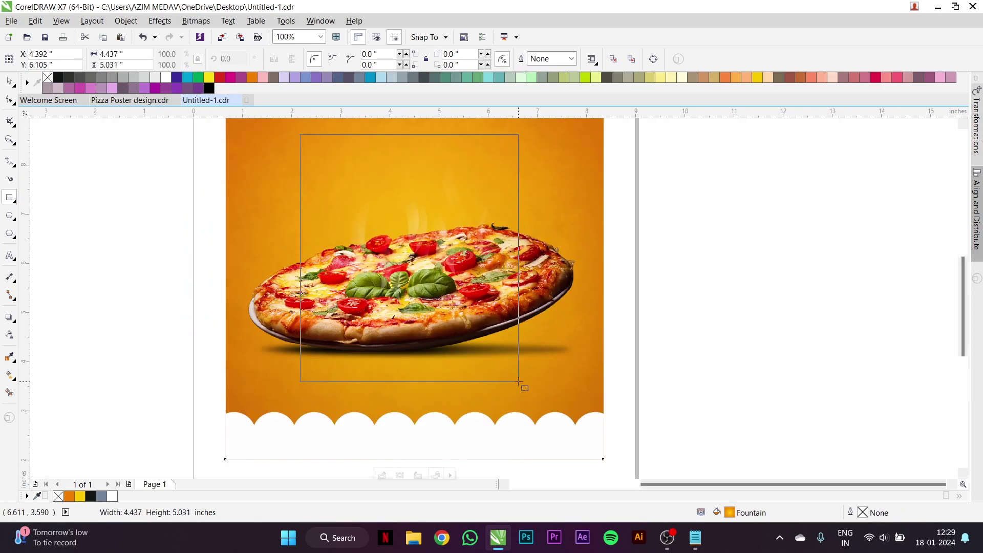
{"action": "key", "text": "space"}
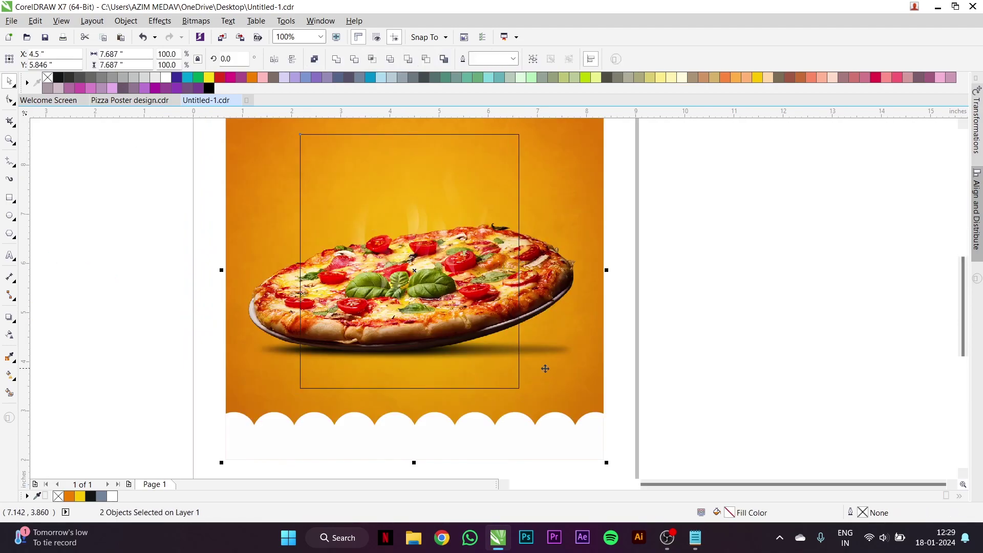
{"action": "left_click", "coordinate": [681, 350]}
{"action": "scroll", "coordinate": [515, 267], "scroll_direction": "down", "scroll_amount": 1}
{"action": "left_click", "coordinate": [515, 264]}
{"action": "scroll", "coordinate": [517, 266], "scroll_direction": "up", "scroll_amount": 1}
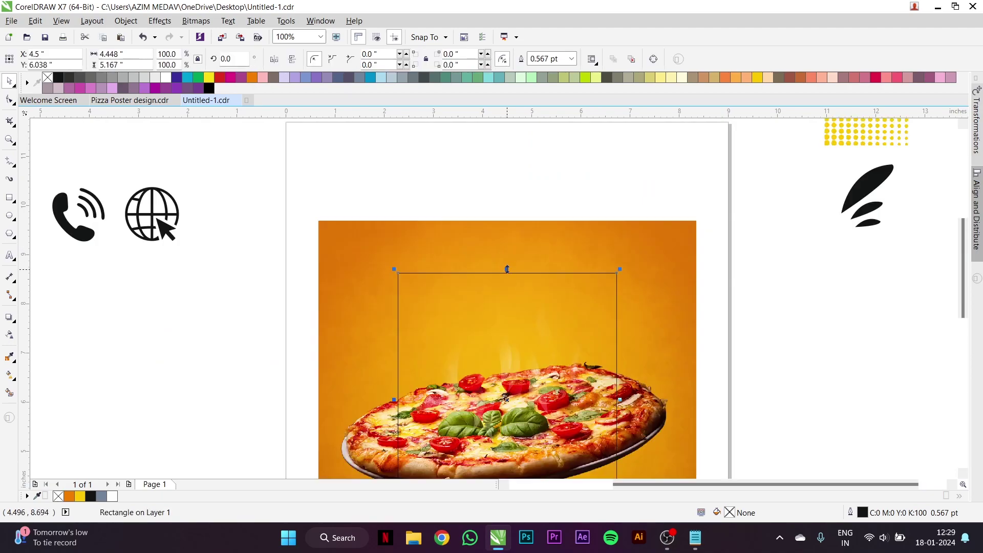
{"action": "left_click_drag", "start_coordinate": [507, 268], "coordinate": [507, 250]}
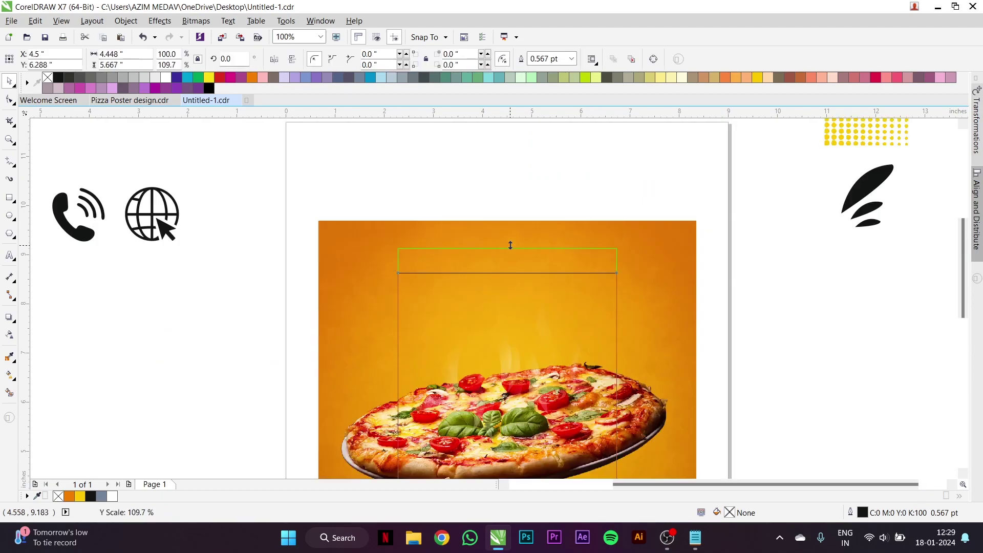
{"action": "left_click", "coordinate": [634, 302]}
{"action": "left_click", "coordinate": [617, 283]}
- Give the rectangle a 6 pt white outline
{"action": "left_click", "coordinate": [571, 59]}
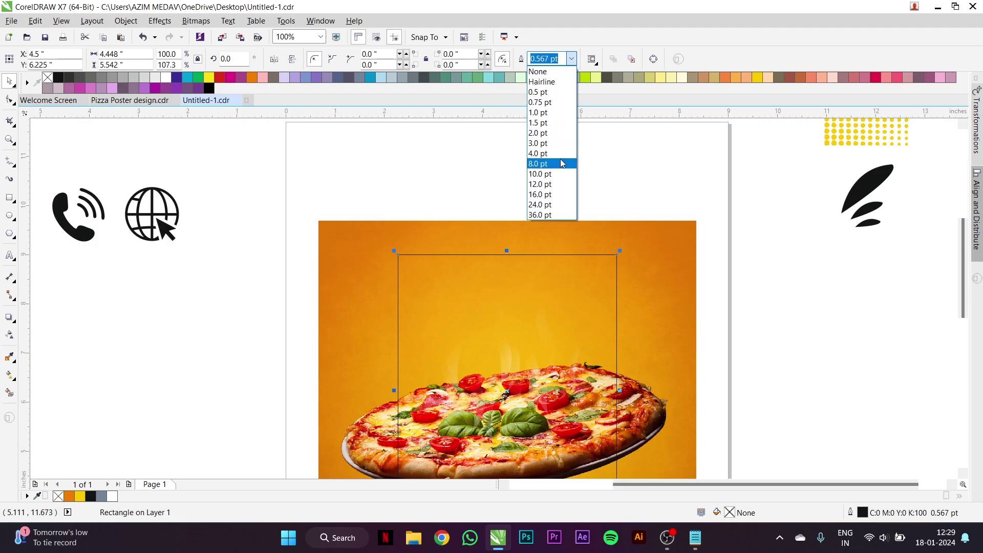
{"action": "left_click", "coordinate": [555, 153]}
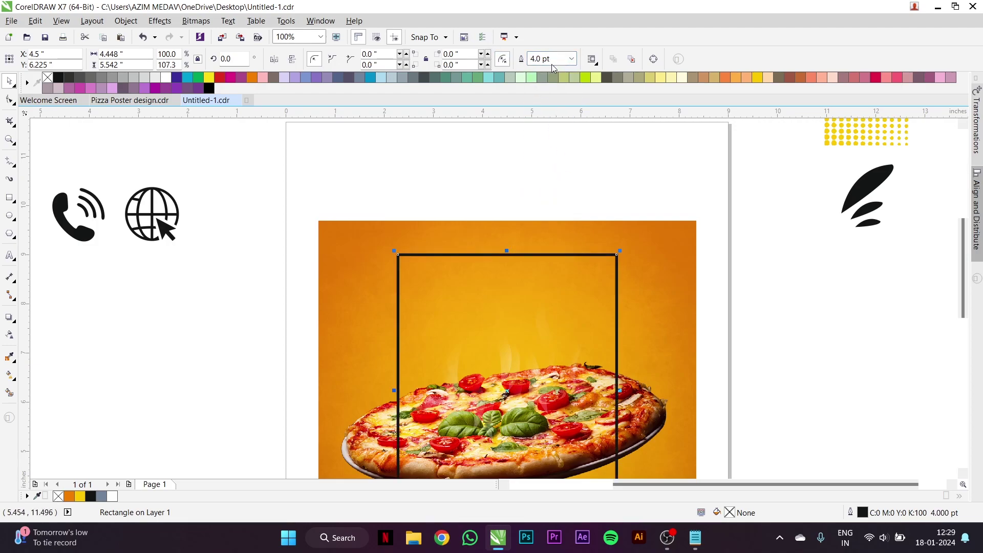
{"action": "left_click_drag", "start_coordinate": [549, 59], "coordinate": [523, 62]}
{"action": "type", "text": "6"}
{"action": "key", "text": "Return"}
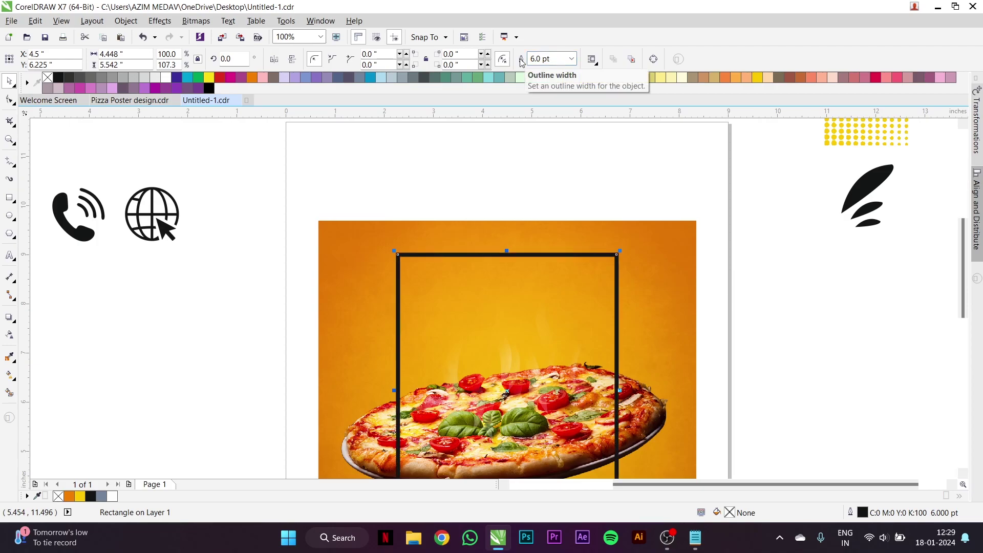
{"action": "right_click", "coordinate": [166, 79]}
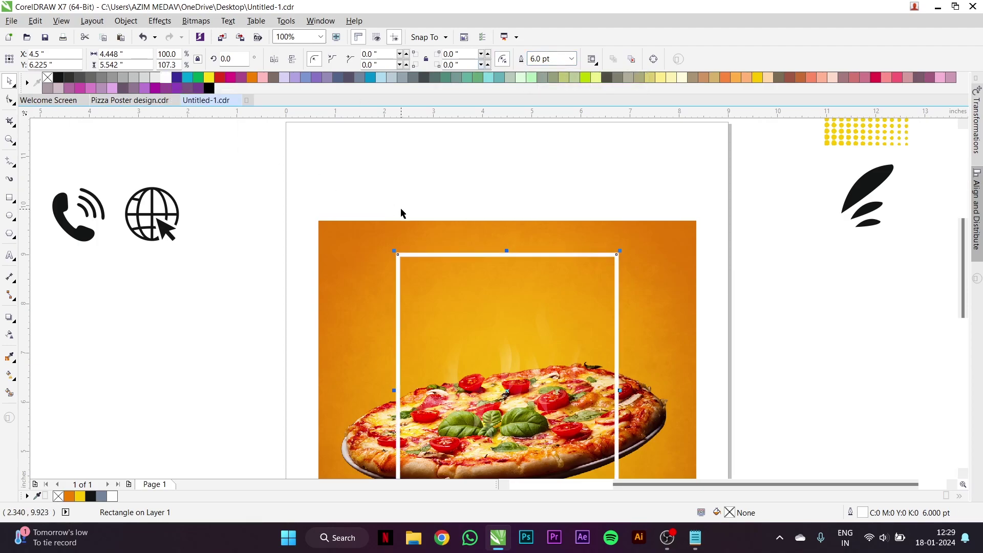
- Trim a gap from the white frame's right side using a narrow rectangle so the pizza overlaps it
{"action": "left_click", "coordinate": [548, 235]}
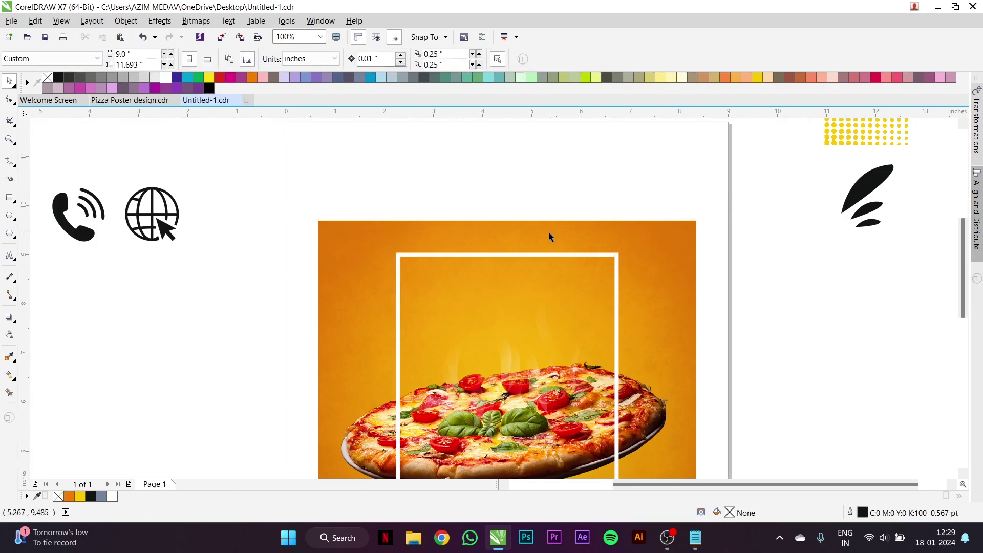
{"action": "scroll", "coordinate": [549, 235], "scroll_direction": "down", "scroll_amount": 2}
{"action": "scroll", "coordinate": [593, 345], "scroll_direction": "up", "scroll_amount": 2}
{"action": "left_click", "coordinate": [682, 351], "text": "shift"}
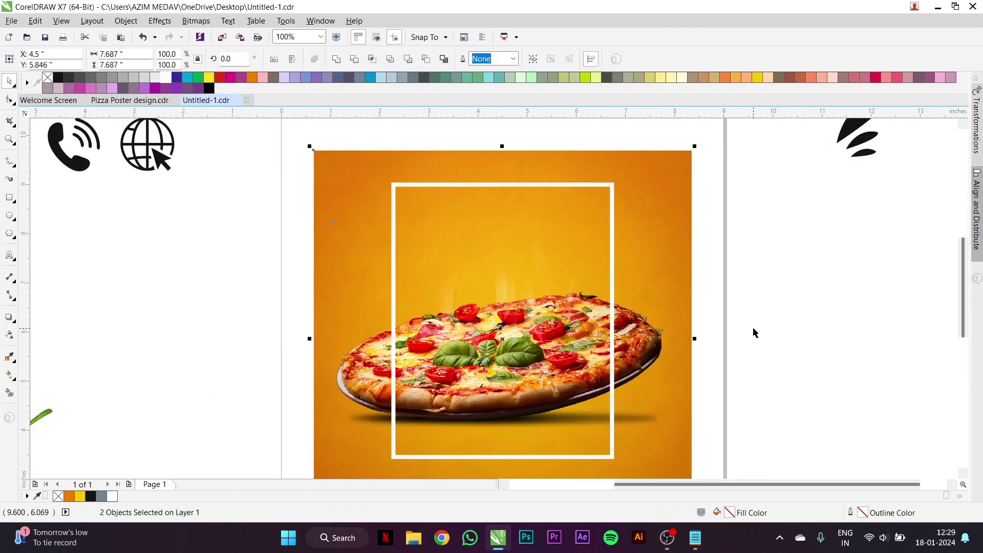
{"action": "left_click", "coordinate": [753, 328]}
{"action": "left_click", "coordinate": [9, 197]}
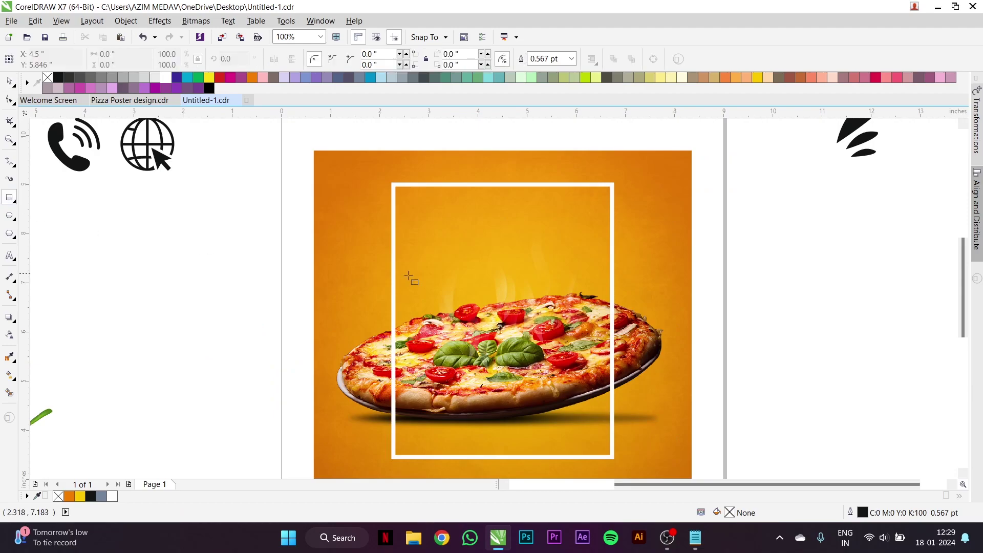
{"action": "scroll", "coordinate": [631, 317], "scroll_direction": "up", "scroll_amount": 2}
{"action": "left_click_drag", "start_coordinate": [577, 275], "coordinate": [612, 468]}
{"action": "key", "text": "space"}
{"action": "left_click", "coordinate": [589, 256], "text": "shift"}
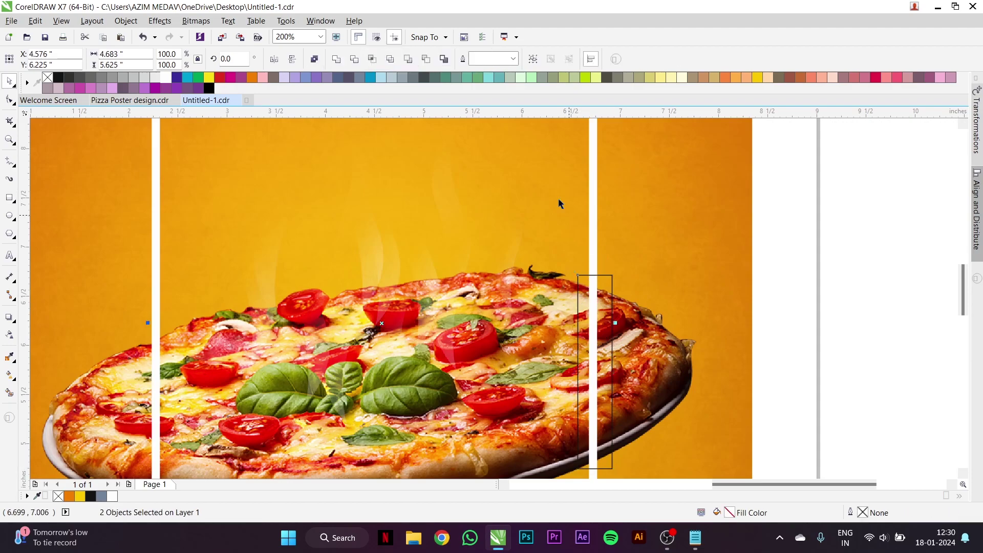
{"action": "left_click", "coordinate": [357, 61]}
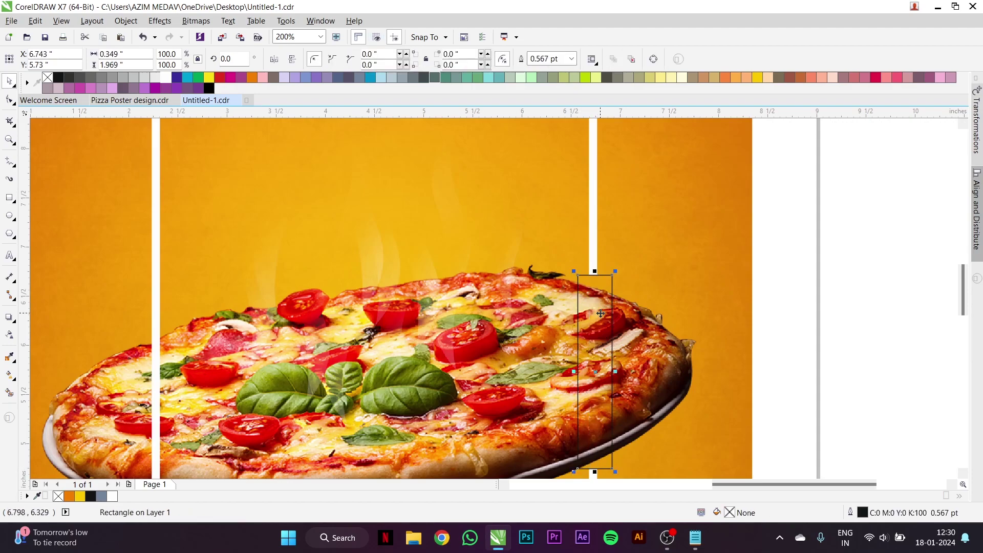
{"action": "key", "text": "Escape"}
- Copy the SPECIAL, DELICIOUS, PIZZA lines from the Notepad notes and return to the poster
{"action": "scroll", "coordinate": [463, 213], "scroll_direction": "down", "scroll_amount": 1}
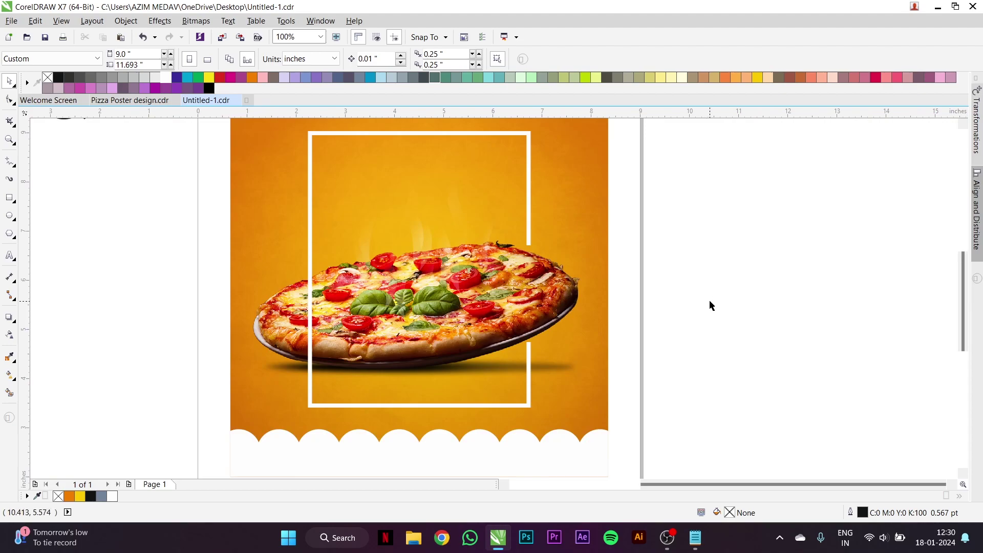
{"action": "scroll", "coordinate": [567, 327], "scroll_direction": "down", "scroll_amount": 1}
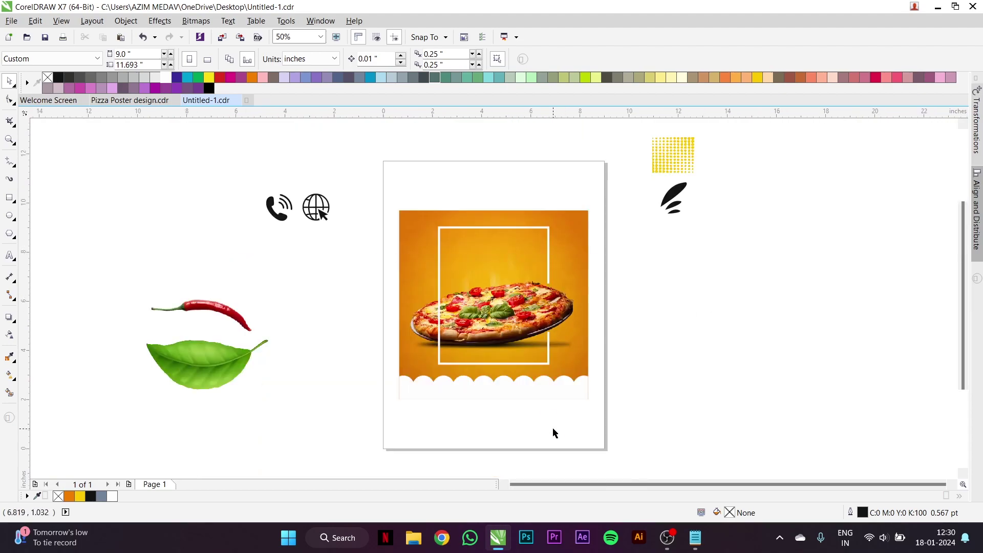
{"action": "left_click", "coordinate": [694, 537]}
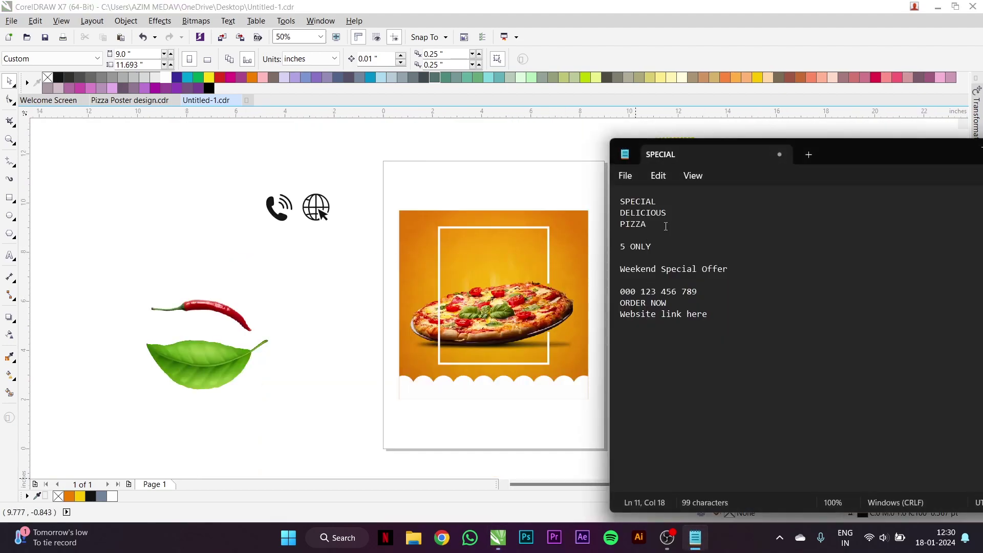
{"action": "left_click_drag", "start_coordinate": [665, 226], "coordinate": [618, 202]}
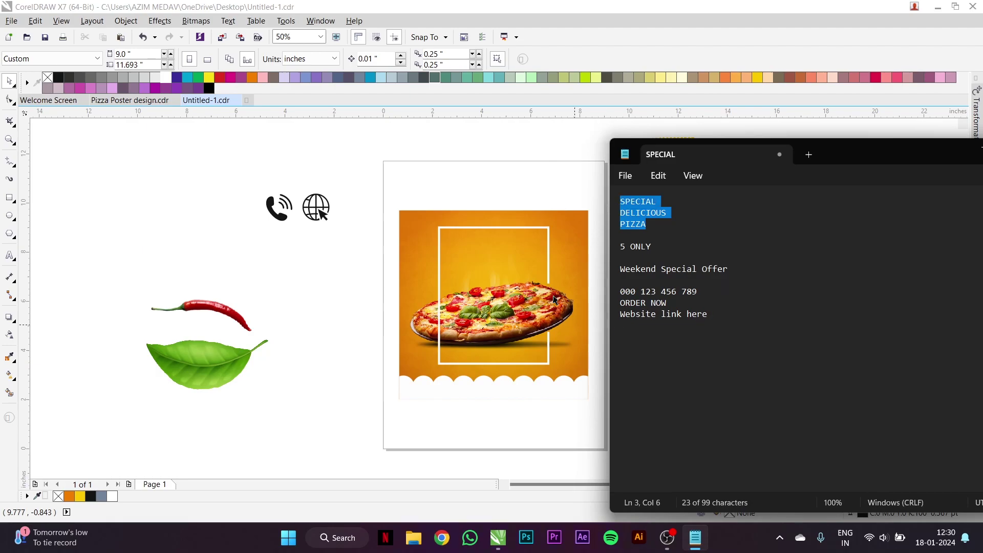
{"action": "left_click", "coordinate": [509, 215]}
{"action": "scroll", "coordinate": [520, 256], "scroll_direction": "up", "scroll_amount": 1}
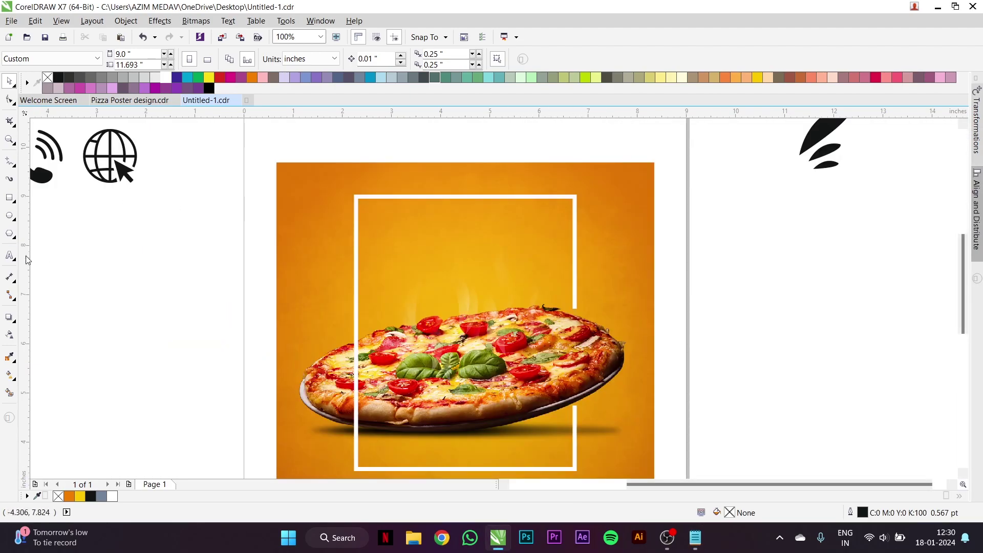
- Paste the headline, set it in Cream Opera Stencil at about 41 pt, and move it to the frame's top-left
{"action": "left_click", "coordinate": [10, 256]}
{"action": "left_click", "coordinate": [406, 136]}
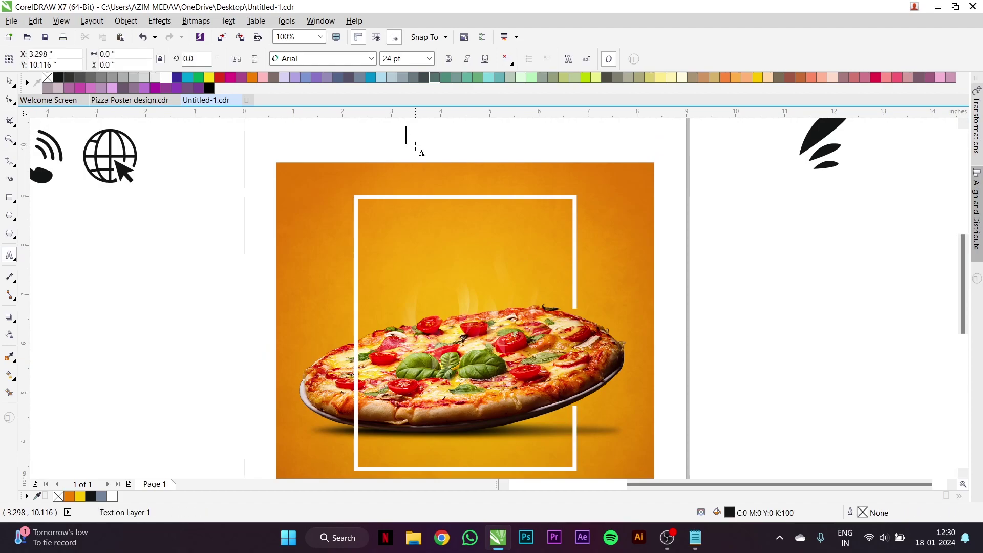
{"action": "type", "text": "SPECIAL DELICIOUS PIZZA"}
{"action": "key", "text": "ctrl+space"}
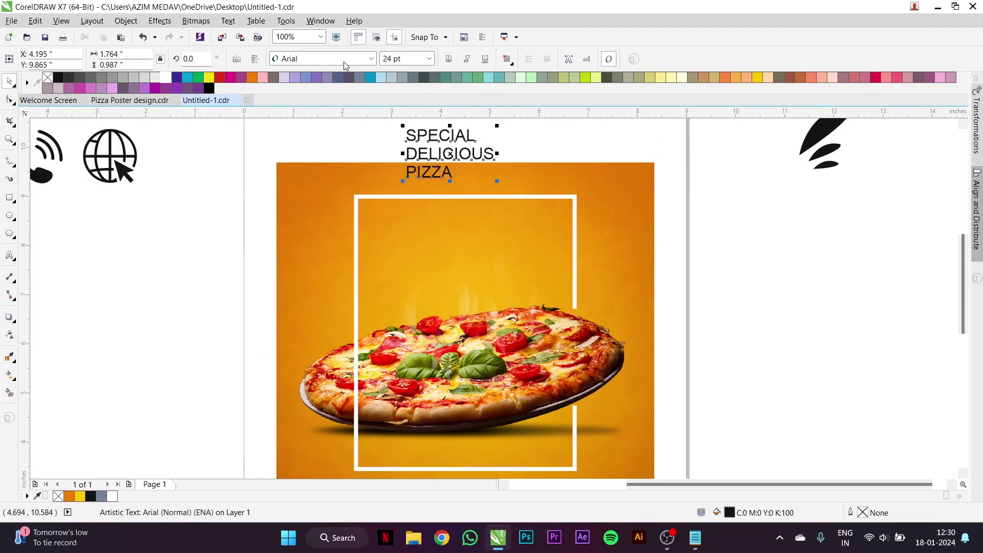
{"action": "left_click", "coordinate": [343, 60]}
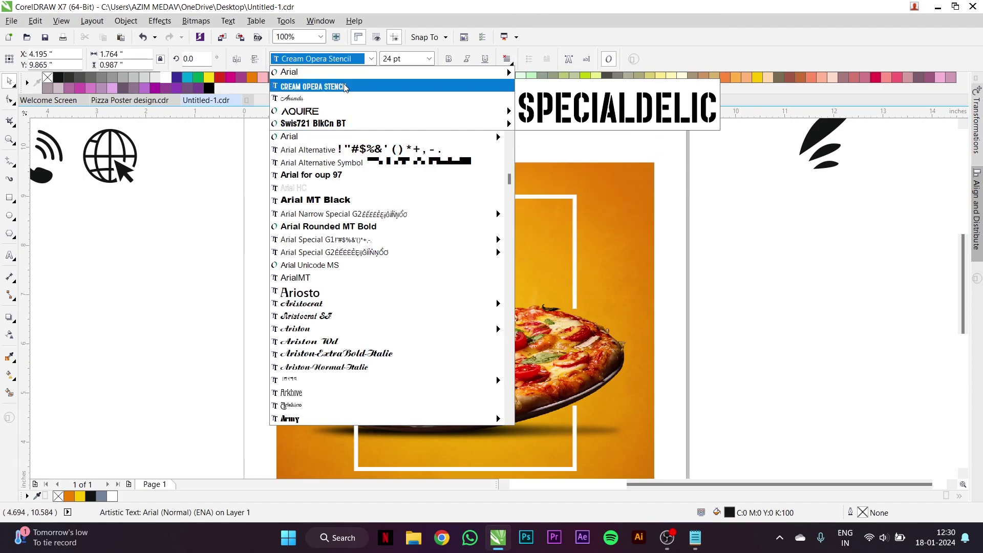
{"action": "left_click", "coordinate": [307, 86]}
{"action": "left_click_drag", "start_coordinate": [463, 181], "coordinate": [502, 216]}
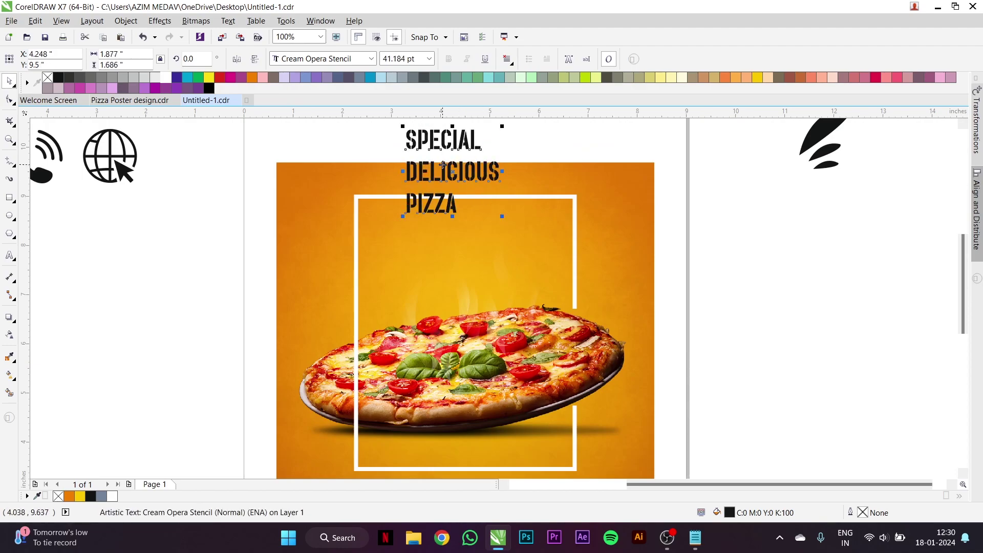
{"action": "left_click_drag", "start_coordinate": [452, 170], "coordinate": [412, 244]}
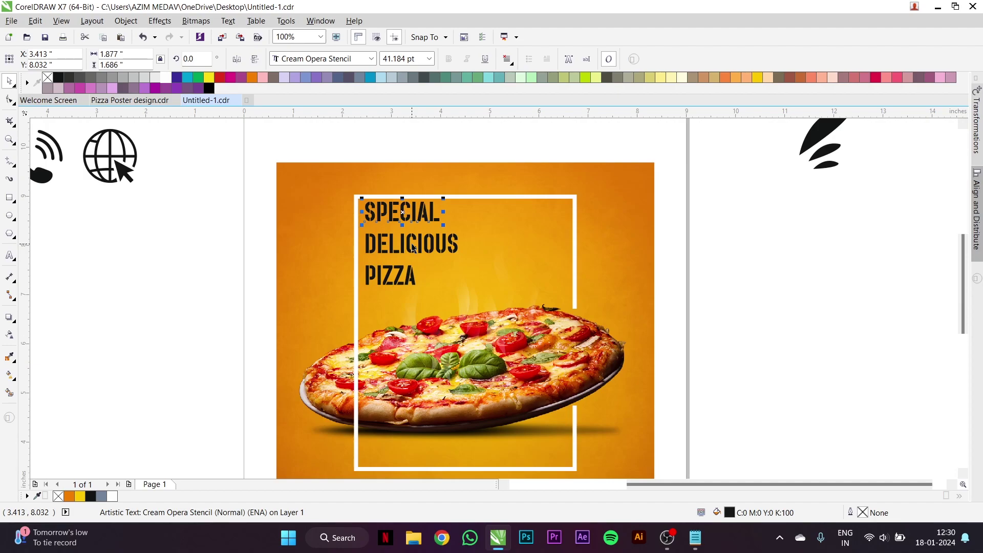
{"action": "scroll", "coordinate": [411, 242], "scroll_direction": "up", "scroll_amount": 2}
- Move DELICIOUS and PIZZA up tightly beneath SPECIAL and shift the headline down slightly
{"action": "left_click", "coordinate": [411, 239]}
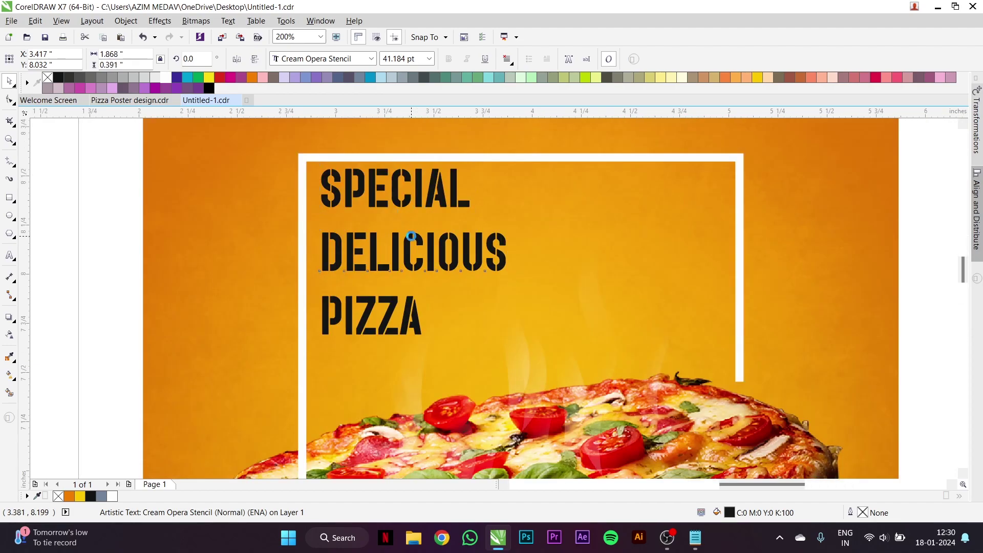
{"action": "scroll", "coordinate": [410, 239], "scroll_direction": "up", "scroll_amount": 2}
{"action": "left_click_drag", "start_coordinate": [411, 239], "coordinate": [410, 210]}
{"action": "mouse_move", "coordinate": [367, 372]}
{"action": "left_mouse_down"}
{"action": "mouse_move", "coordinate": [367, 308]}
{"action": "mouse_move", "coordinate": [553, 406]}
{"action": "left_mouse_up"}
{"action": "scroll", "coordinate": [392, 285], "scroll_direction": "down", "scroll_amount": 2}
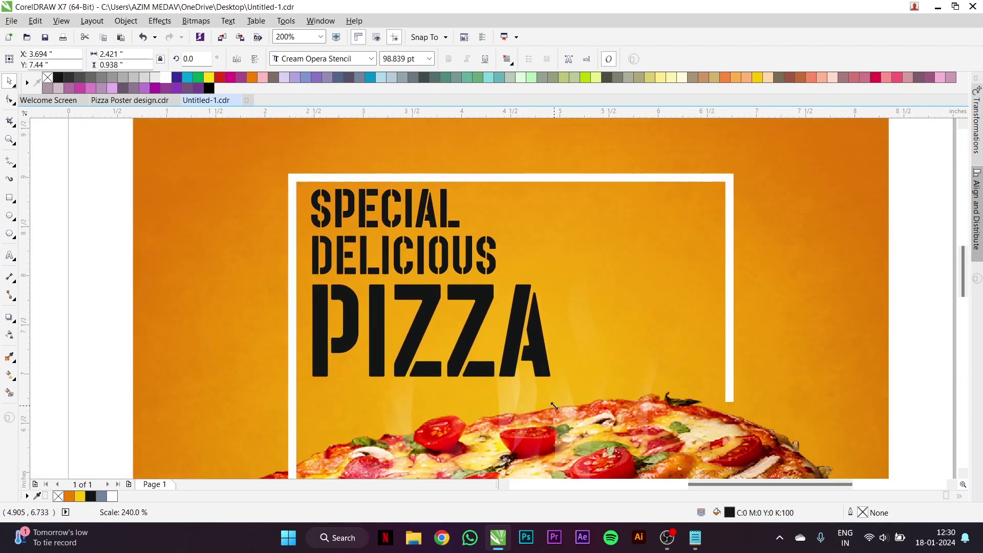
{"action": "left_click", "coordinate": [451, 240], "text": "shift"}
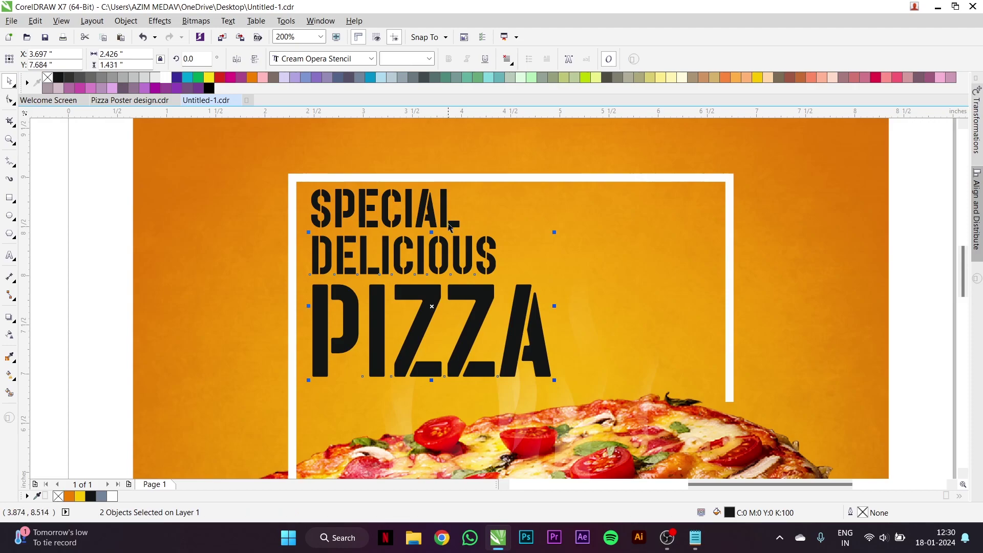
{"action": "left_click_drag", "start_coordinate": [450, 227], "coordinate": [447, 239]}
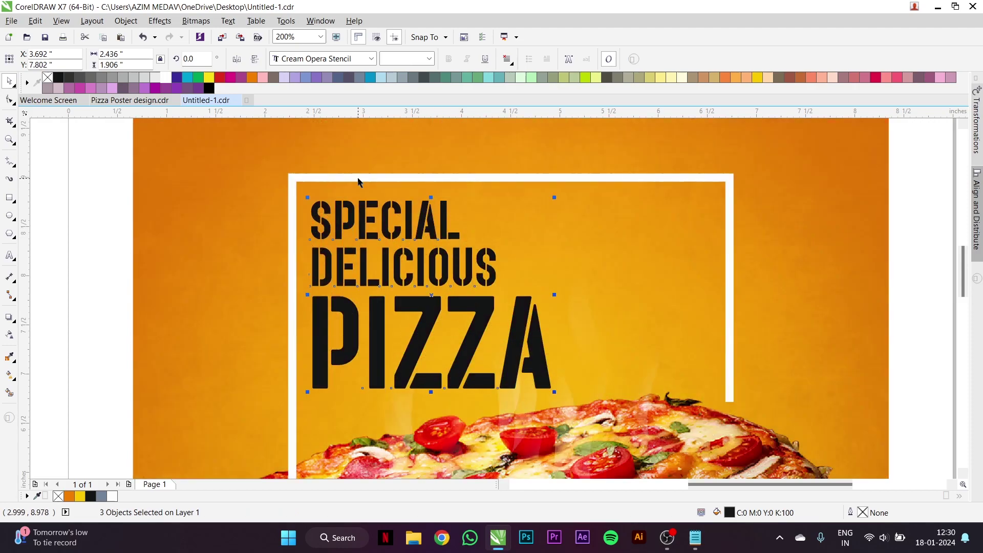
- Enlarge the three headline lines slightly and nudge DELICIOUS down a touch
{"action": "left_click", "coordinate": [553, 199]}
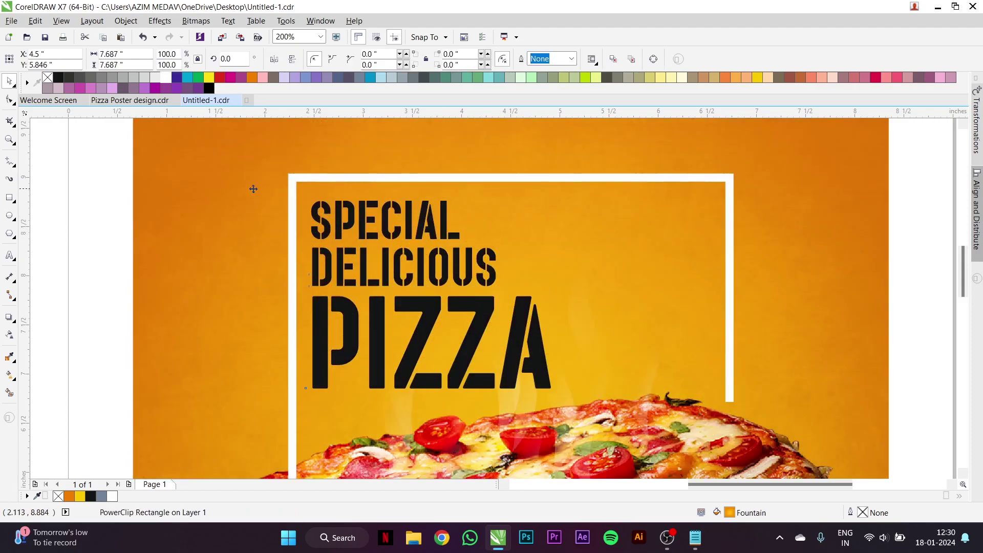
{"action": "left_click_drag", "start_coordinate": [253, 189], "coordinate": [569, 400]}
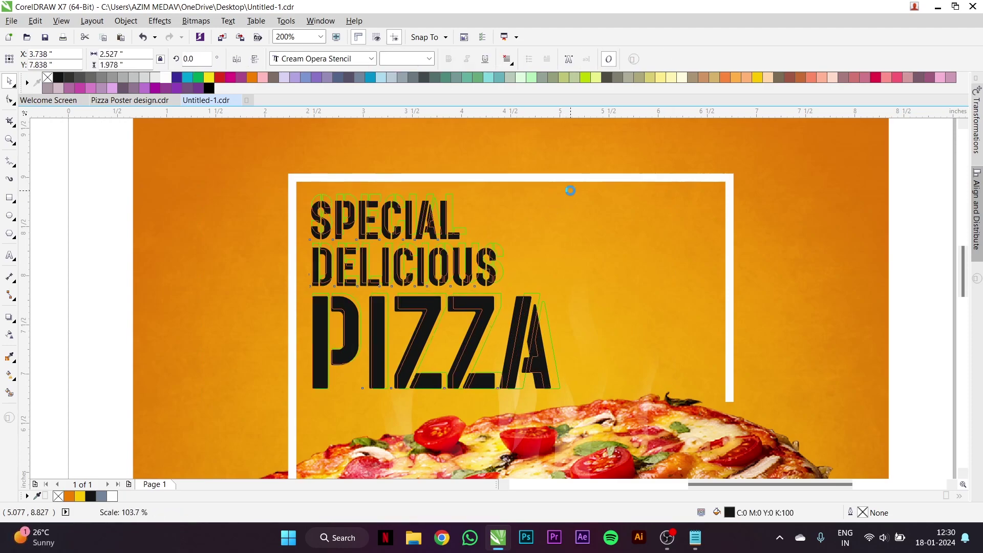
{"action": "left_click_drag", "start_coordinate": [554, 198], "coordinate": [565, 191]}
{"action": "left_click", "coordinate": [520, 167]}
{"action": "left_click", "coordinate": [490, 319]}
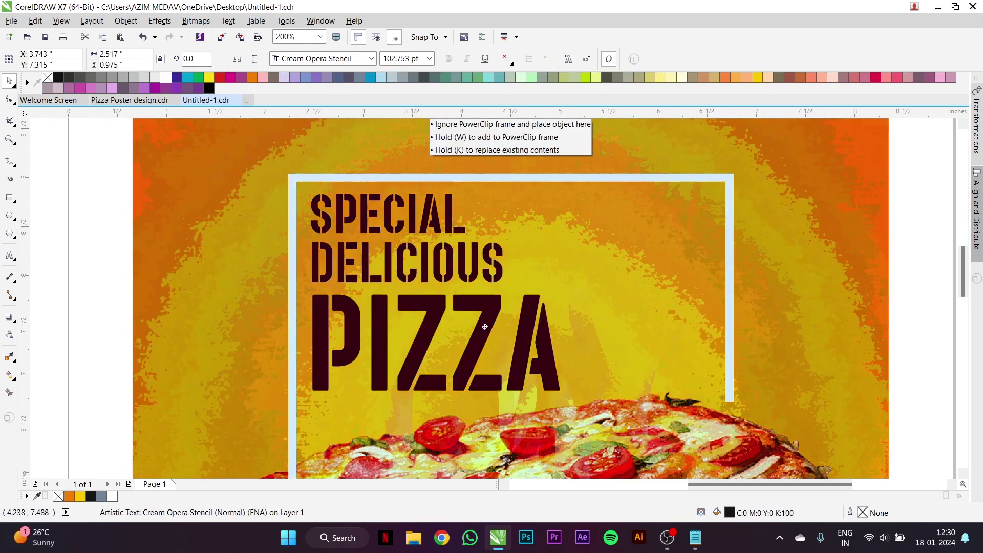
{"action": "left_click", "coordinate": [474, 267]}
{"action": "scroll", "coordinate": [474, 267], "scroll_direction": "up", "scroll_amount": 2}
{"action": "left_click_drag", "start_coordinate": [474, 268], "coordinate": [474, 270]}
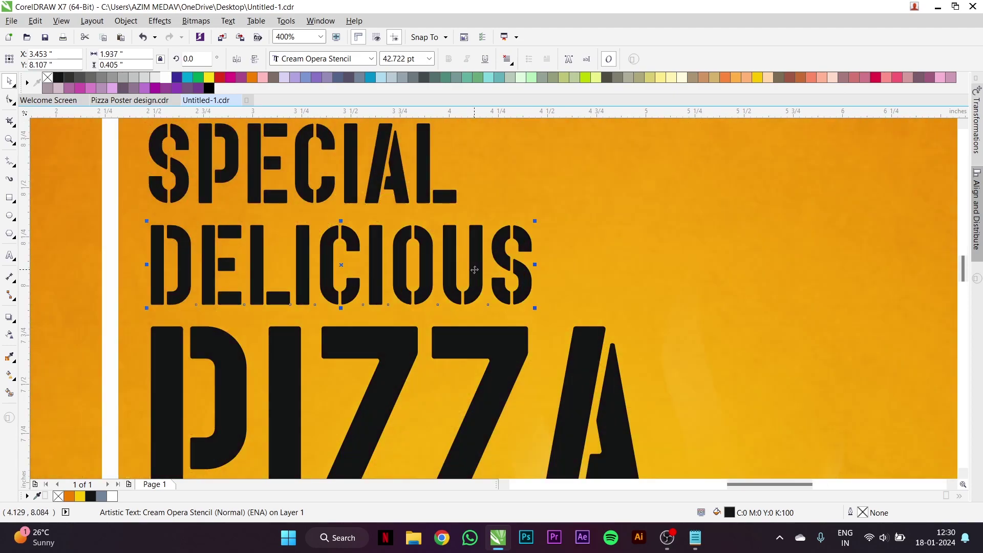
- Fill DELICIOUS with a deep red (#CE2124)
{"action": "left_click", "coordinate": [220, 77]}
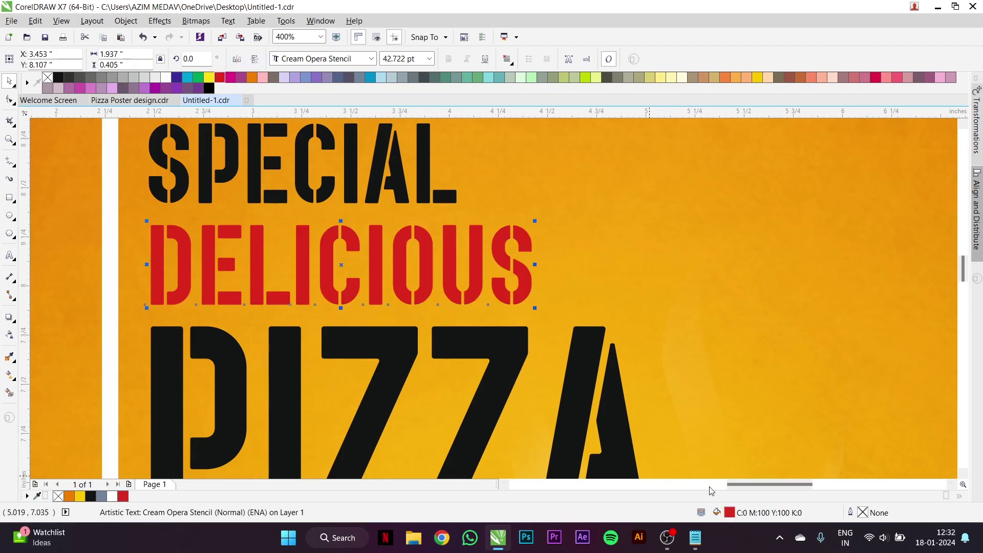
{"action": "left_click_drag", "start_coordinate": [382, 215], "coordinate": [386, 228]}
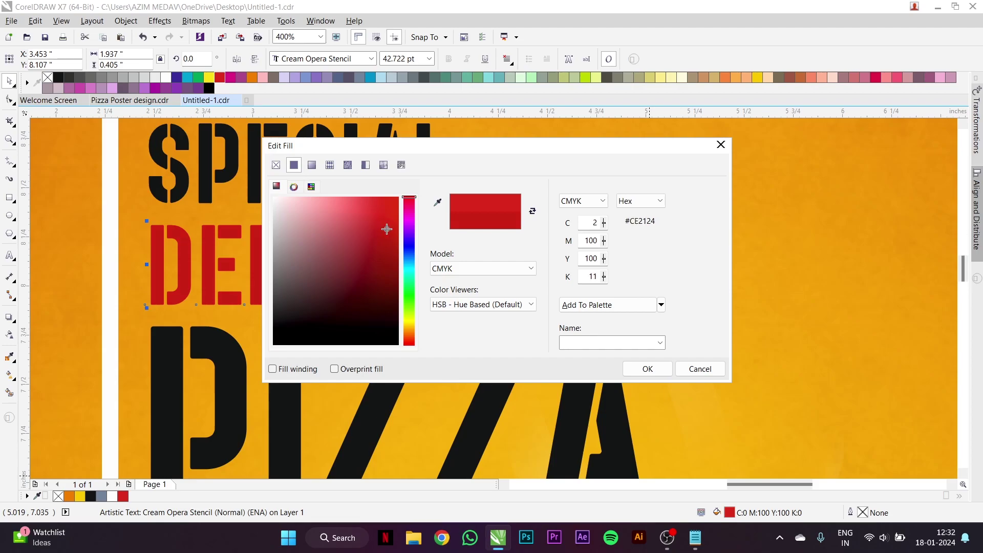
{"action": "left_click", "coordinate": [651, 368]}
- Make the SPECIAL and PIZZA lines white
{"action": "left_click", "coordinate": [191, 183]}
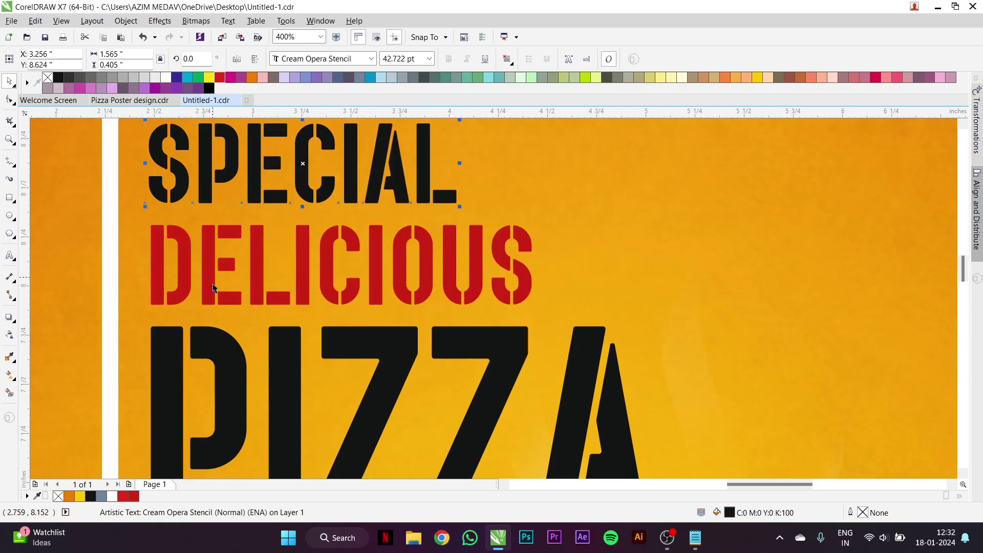
{"action": "left_click", "coordinate": [235, 355], "text": "shift"}
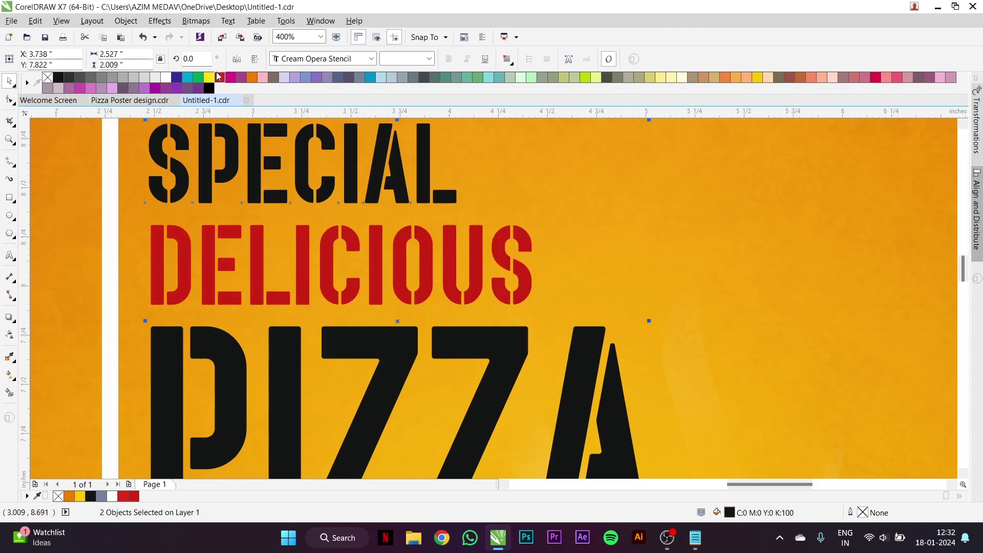
{"action": "left_click", "coordinate": [169, 77]}
{"action": "scroll", "coordinate": [676, 262], "scroll_direction": "down", "scroll_amount": 4}
{"action": "scroll", "coordinate": [677, 262], "scroll_direction": "down", "scroll_amount": 2}
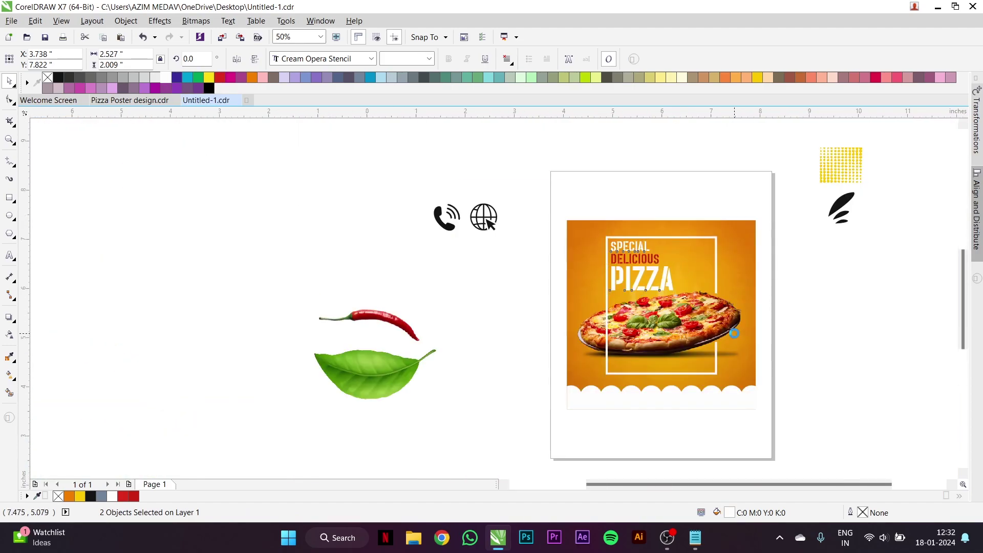
{"action": "scroll", "coordinate": [666, 270], "scroll_direction": "up", "scroll_amount": 2}
{"action": "scroll", "coordinate": [650, 222], "scroll_direction": "up", "scroll_amount": 1}
- Copy the Weekend Special Offer line from the notes
{"action": "scroll", "coordinate": [550, 204], "scroll_direction": "down", "scroll_amount": 1}
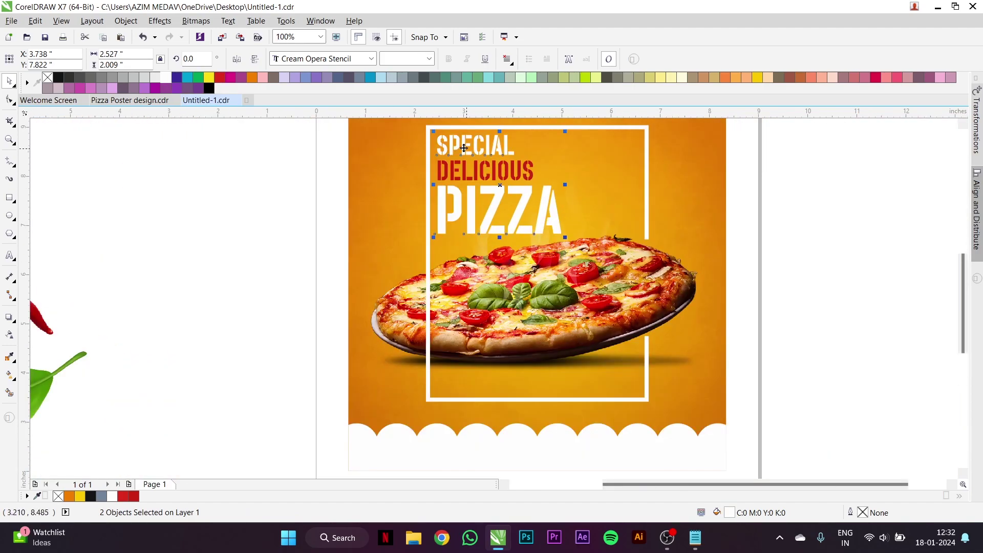
{"action": "scroll", "coordinate": [729, 334], "scroll_direction": "down", "scroll_amount": 1}
{"action": "left_click", "coordinate": [729, 334]}
{"action": "scroll", "coordinate": [729, 334], "scroll_direction": "up", "scroll_amount": 2}
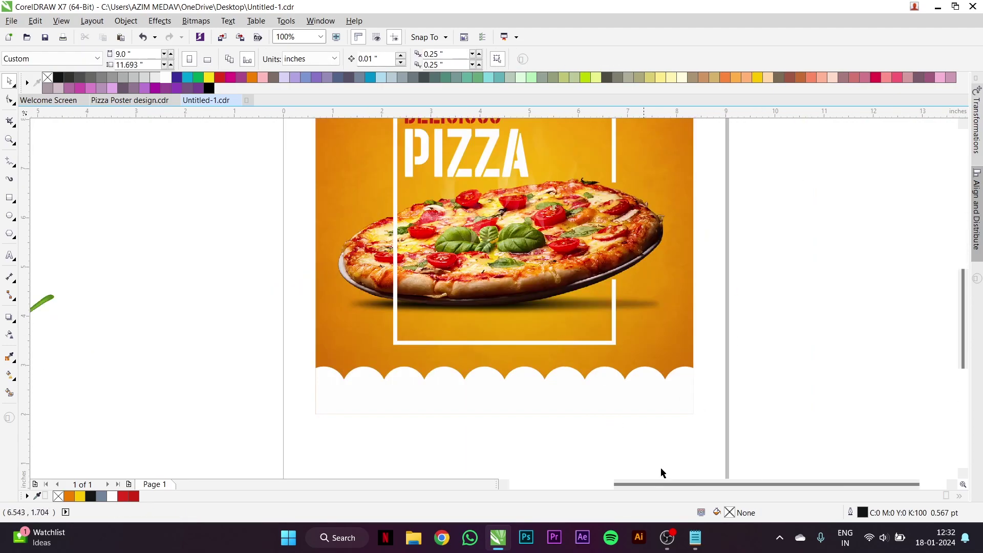
{"action": "left_click", "coordinate": [694, 537]}
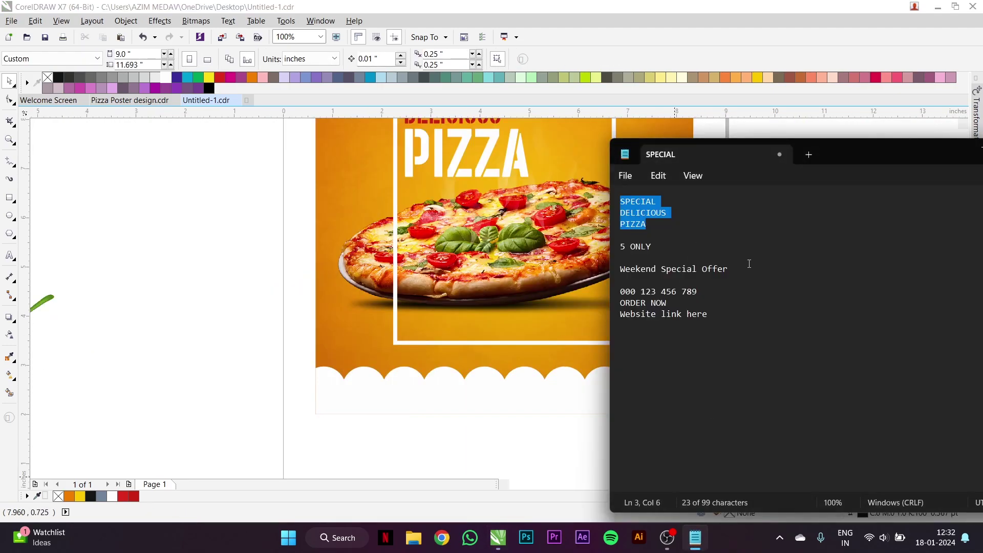
{"action": "left_click_drag", "start_coordinate": [749, 268], "coordinate": [613, 271]}
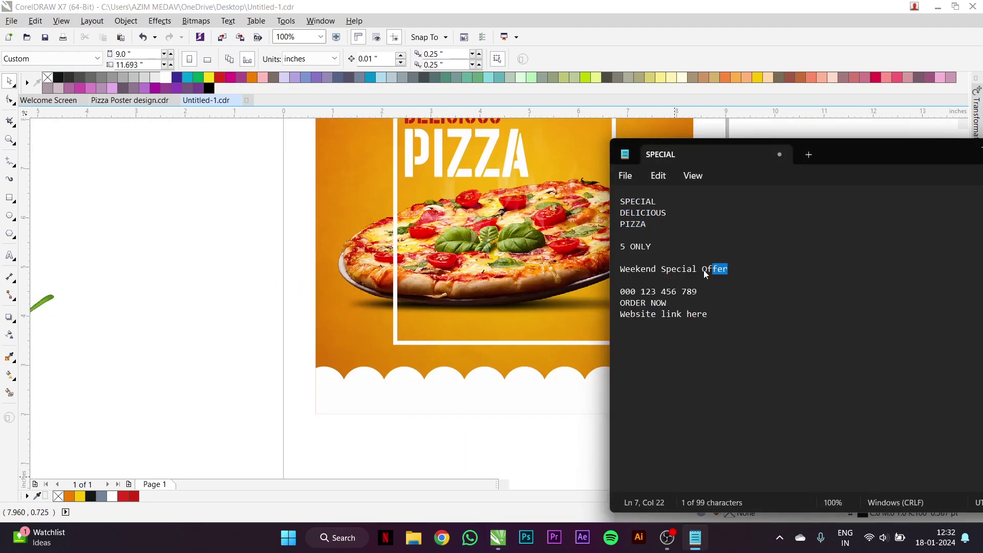
{"action": "left_click", "coordinate": [405, 291]}
- Paste it as a new text line set in the Ananda script font
{"action": "left_click", "coordinate": [10, 255]}
{"action": "left_click", "coordinate": [452, 432]}
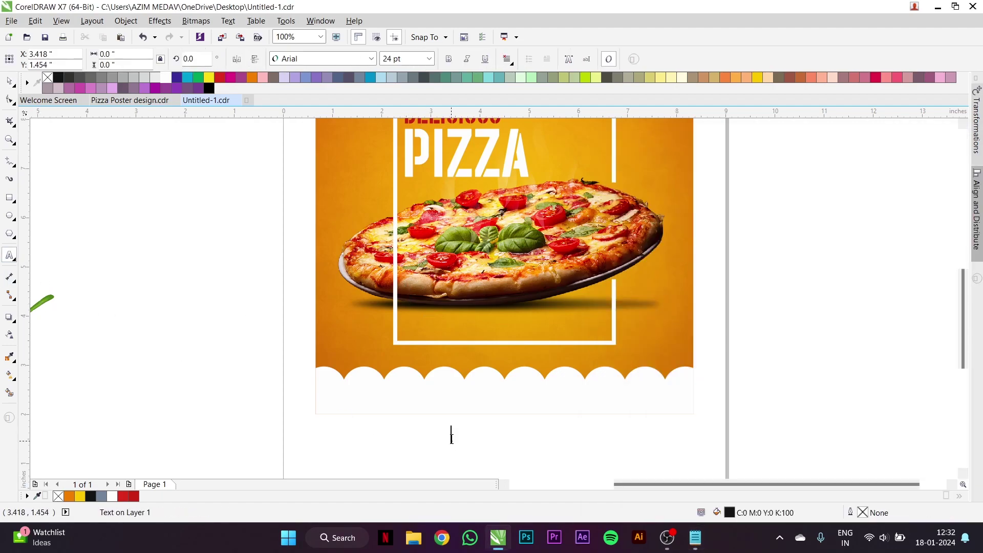
{"action": "key", "text": "ctrl+v"}
{"action": "key", "text": "ctrl+space"}
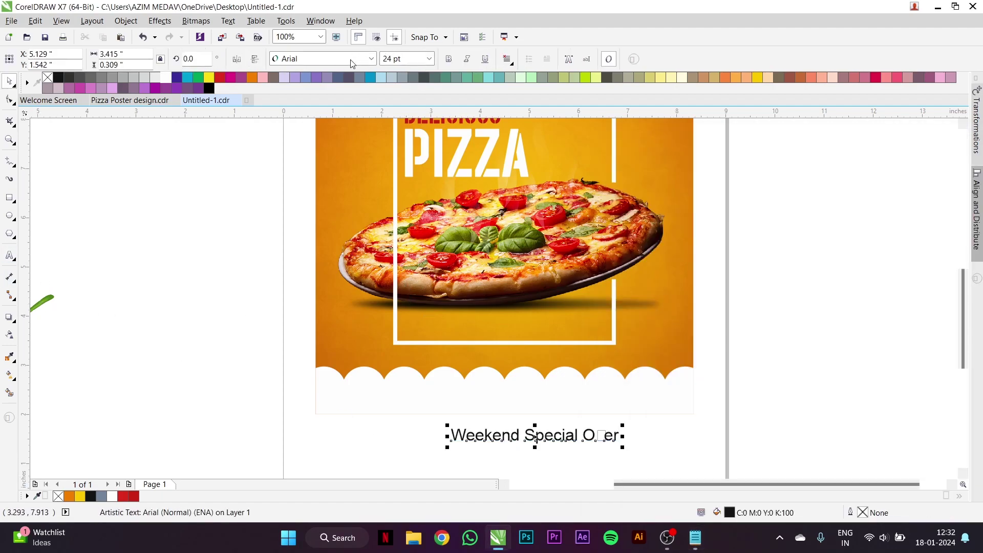
{"action": "left_click", "coordinate": [352, 63]}
{"action": "left_click", "coordinate": [344, 100]}
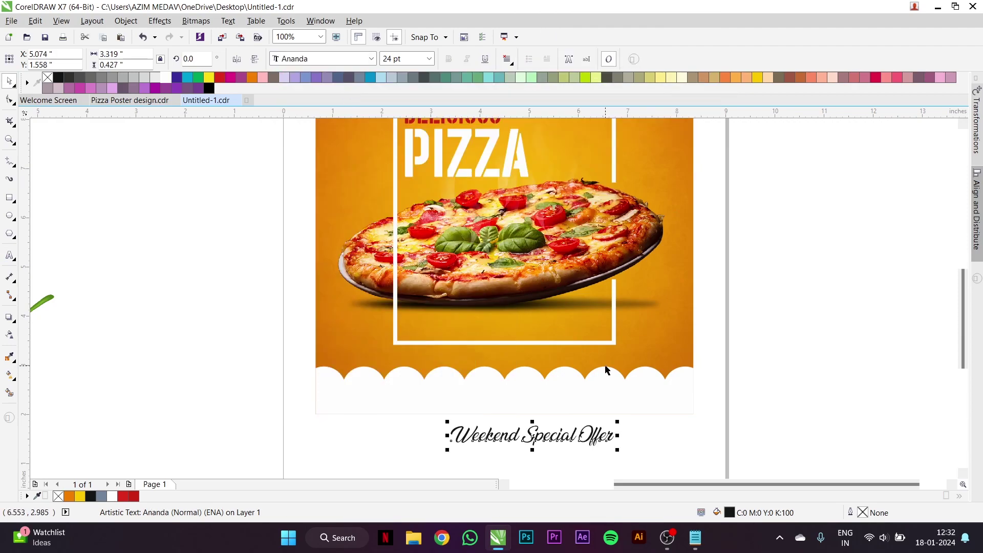
- Move the text into the frame under the pizza, centre it and make it white
{"action": "left_click_drag", "start_coordinate": [582, 436], "coordinate": [562, 323]}
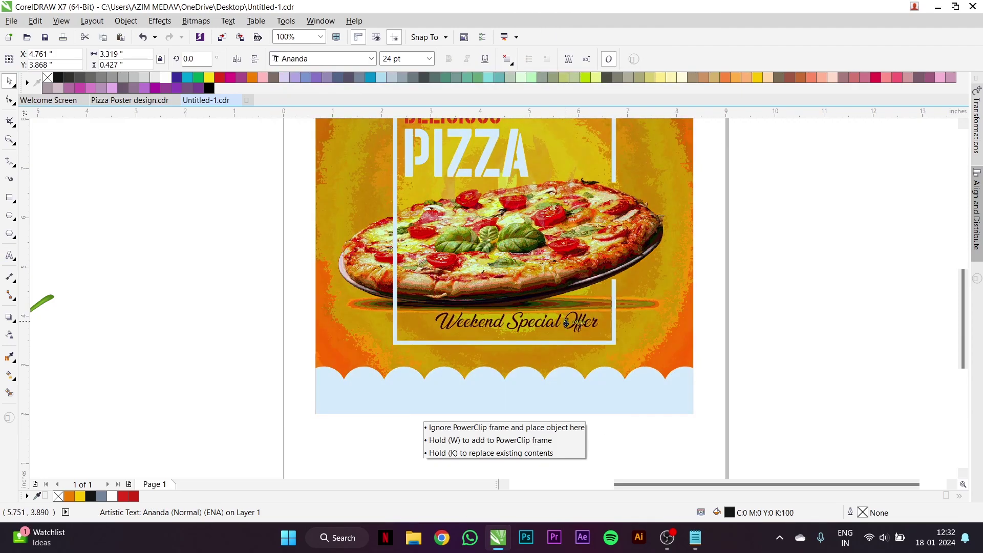
{"action": "key", "text": "p"}
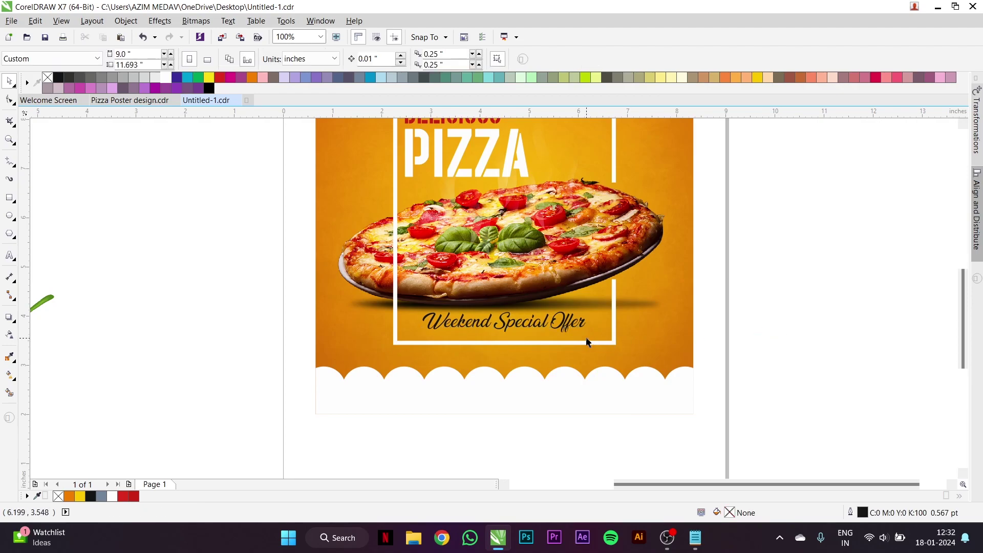
{"action": "left_click", "coordinate": [164, 79]}
{"action": "scroll", "coordinate": [568, 328], "scroll_direction": "down", "scroll_amount": 2}
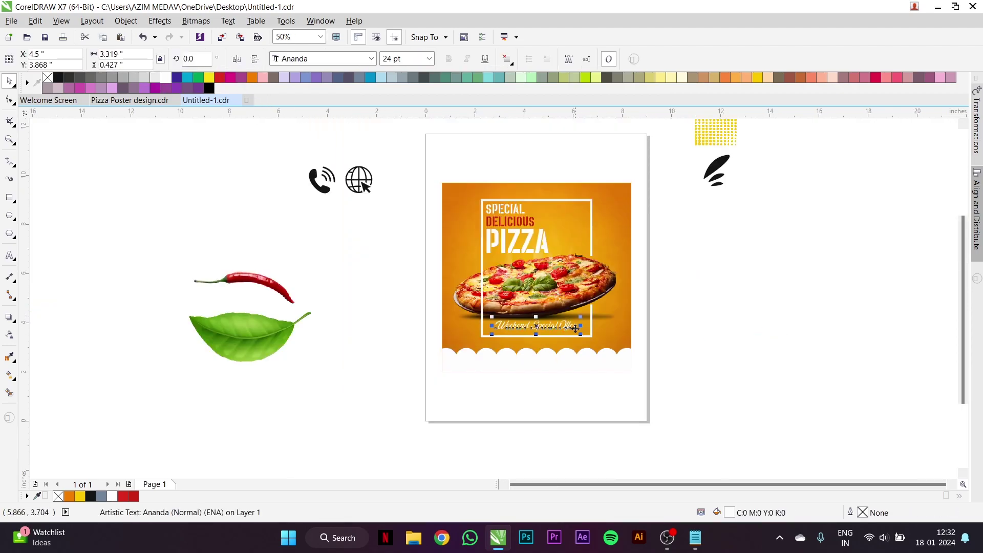
{"action": "left_click", "coordinate": [682, 240]}
{"action": "scroll", "coordinate": [649, 215], "scroll_direction": "up", "scroll_amount": 2}
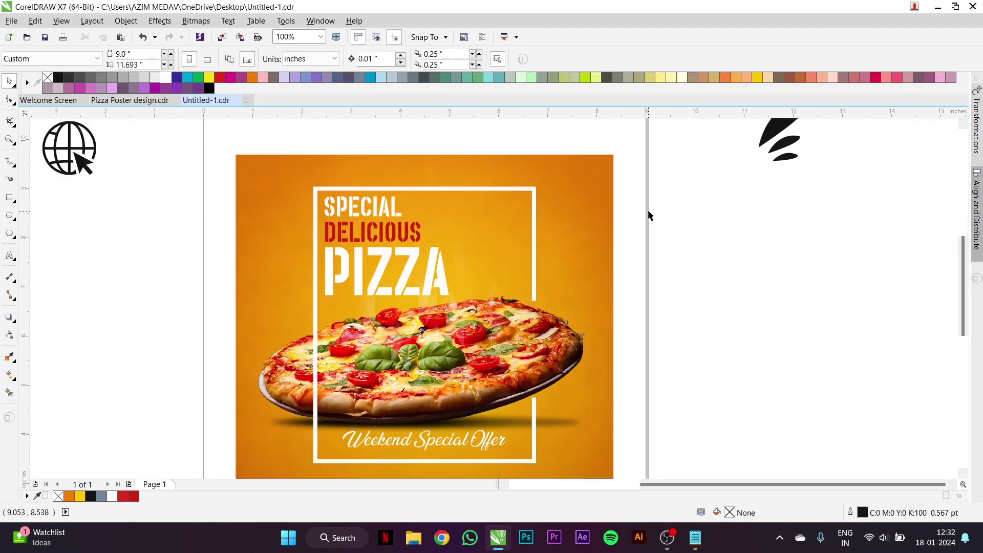
- Draw a red circle with no outline at the frame's upper-right corner
{"action": "left_click", "coordinate": [10, 213]}
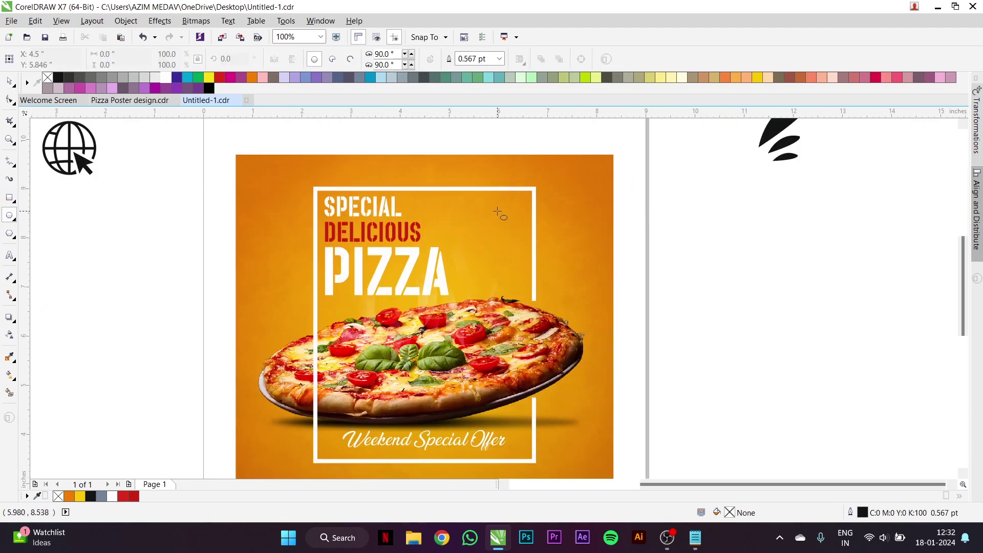
{"action": "left_click_drag", "start_coordinate": [494, 208], "coordinate": [565, 279]}
{"action": "key", "text": "space"}
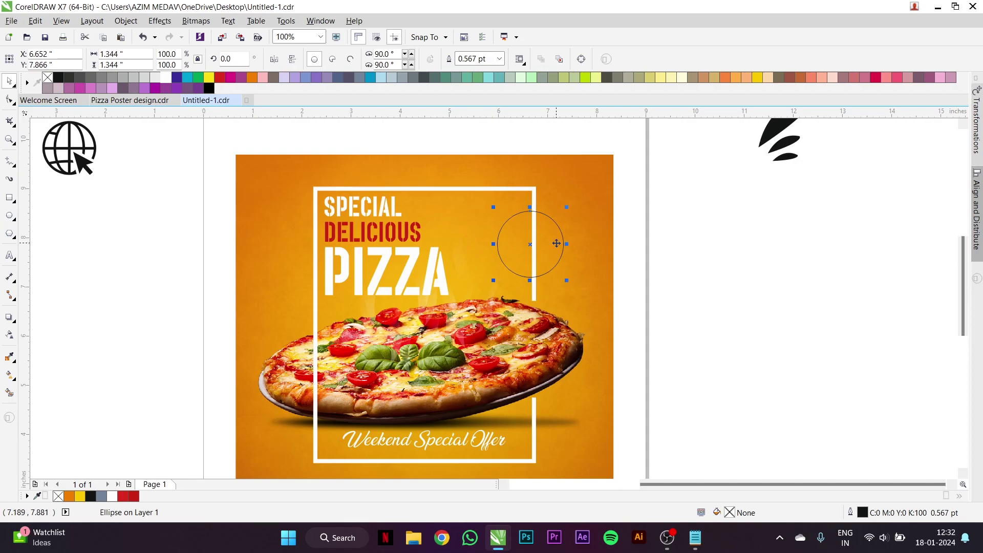
{"action": "scroll", "coordinate": [556, 243], "scroll_direction": "up", "scroll_amount": 2}
{"action": "left_click_drag", "start_coordinate": [548, 237], "coordinate": [555, 229]}
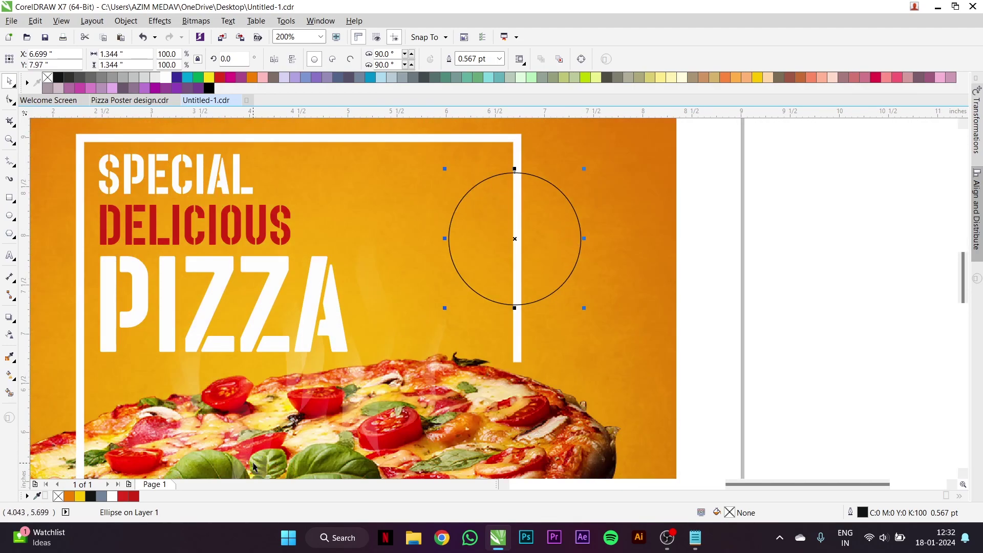
{"action": "left_click", "coordinate": [133, 496]}
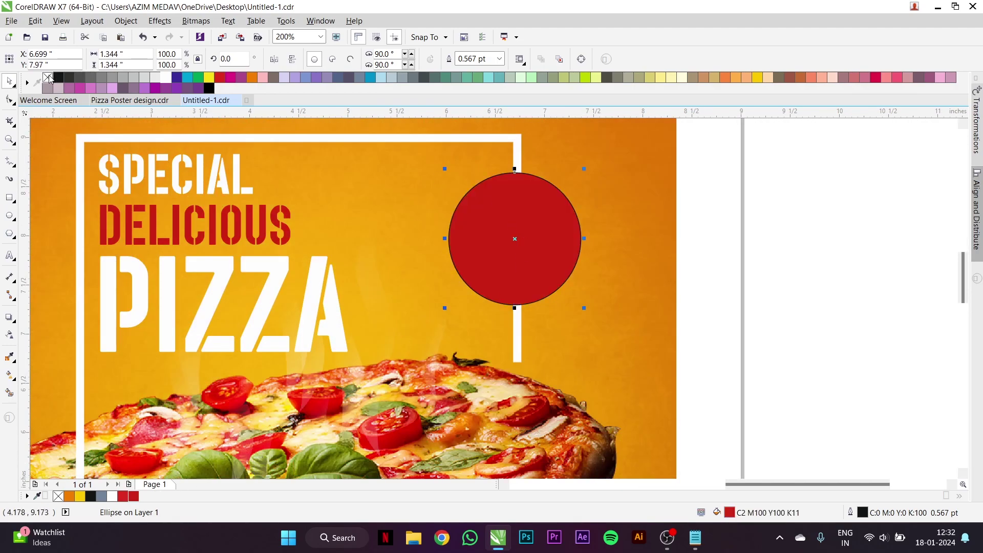
{"action": "right_click", "coordinate": [47, 78]}
- Make a smaller inner copy with no fill and a white 4.0 pt outline
{"action": "left_click_drag", "start_coordinate": [582, 307], "coordinate": [577, 307]}
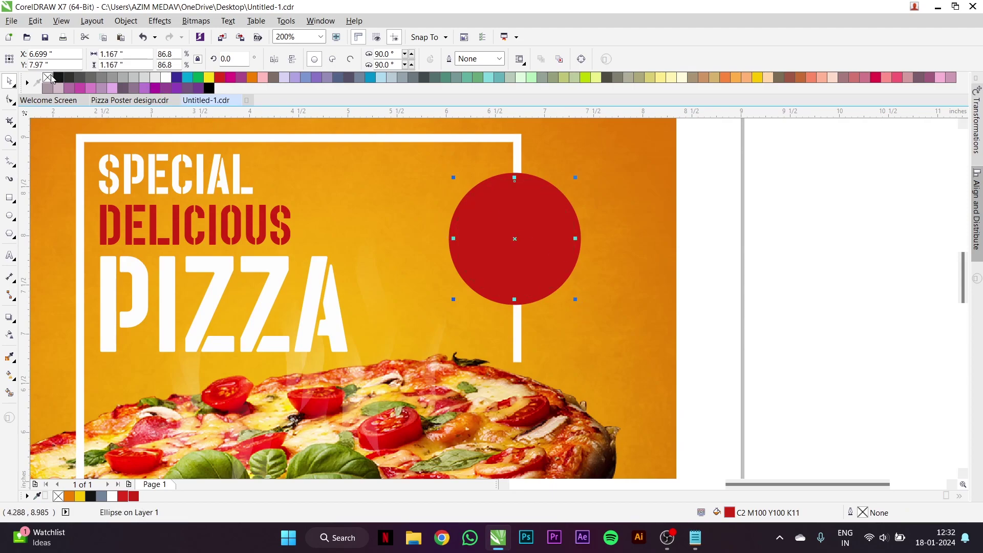
{"action": "left_click", "coordinate": [50, 77]}
{"action": "right_click", "coordinate": [167, 77]}
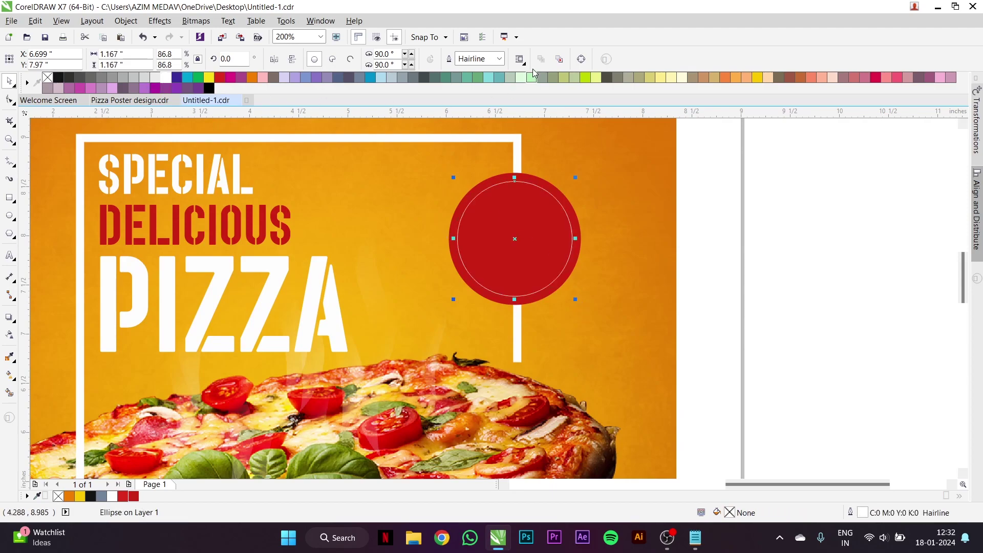
{"action": "left_click", "coordinate": [498, 59]}
{"action": "left_click", "coordinate": [487, 153]}
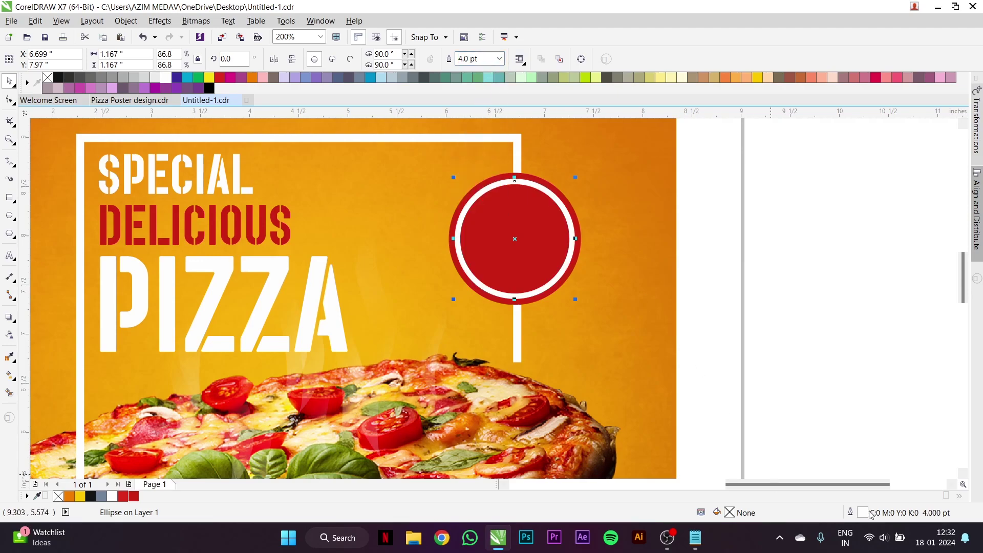
- Give the inner ring a dashed 3.0 pt outline style
{"action": "double_click", "coordinate": [864, 515]}
{"action": "left_click", "coordinate": [434, 220]}
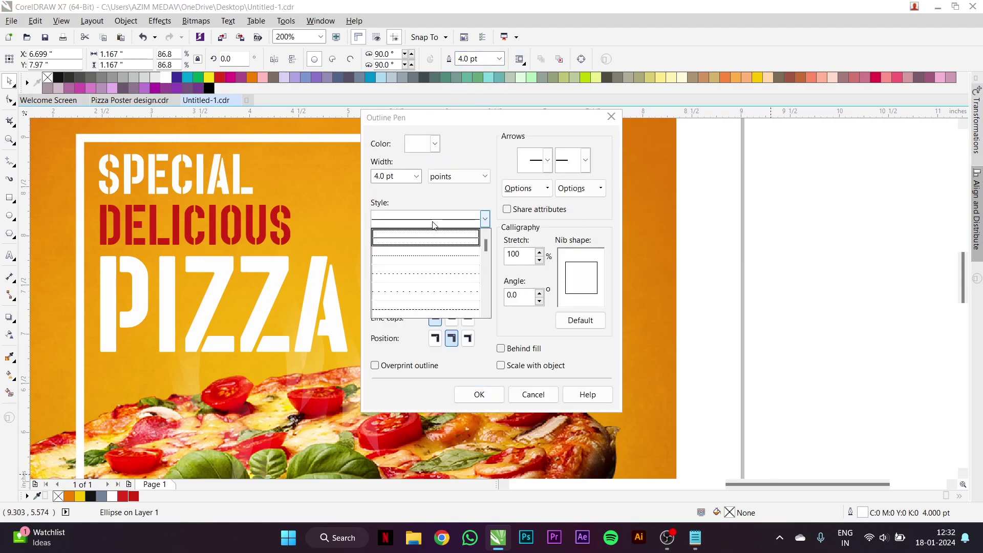
{"action": "left_click", "coordinate": [421, 311]}
{"action": "left_click", "coordinate": [416, 176]}
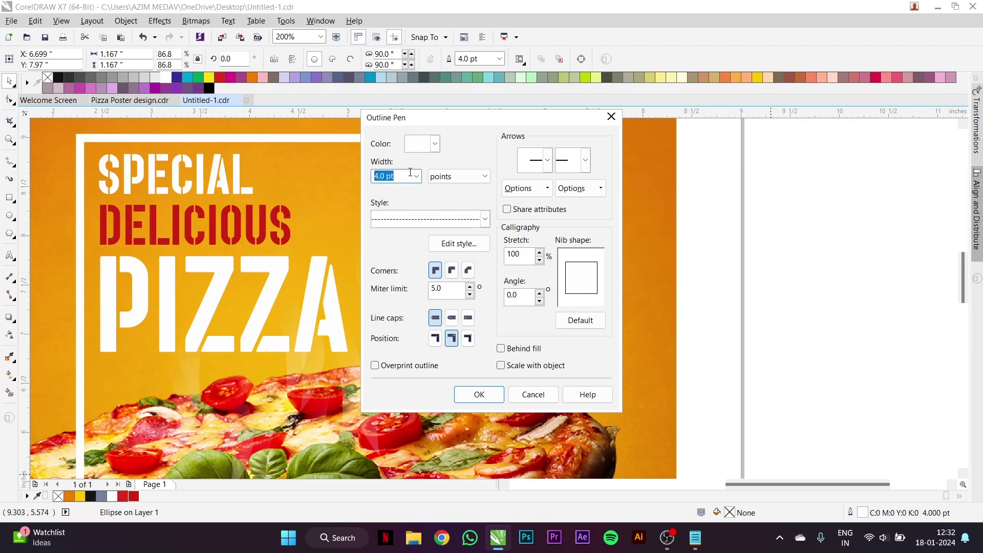
{"action": "left_click", "coordinate": [394, 261]}
{"action": "left_click", "coordinate": [478, 394]}
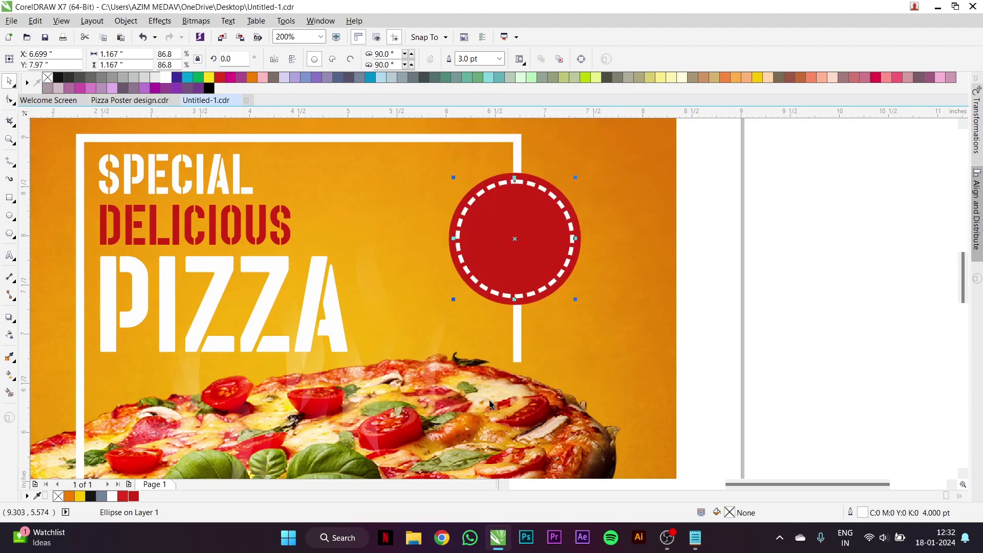
{"action": "left_click", "coordinate": [735, 235]}
- Add a white ₹ symbol in the Rupee Foradian font inside the red badge
{"action": "left_click", "coordinate": [10, 256]}
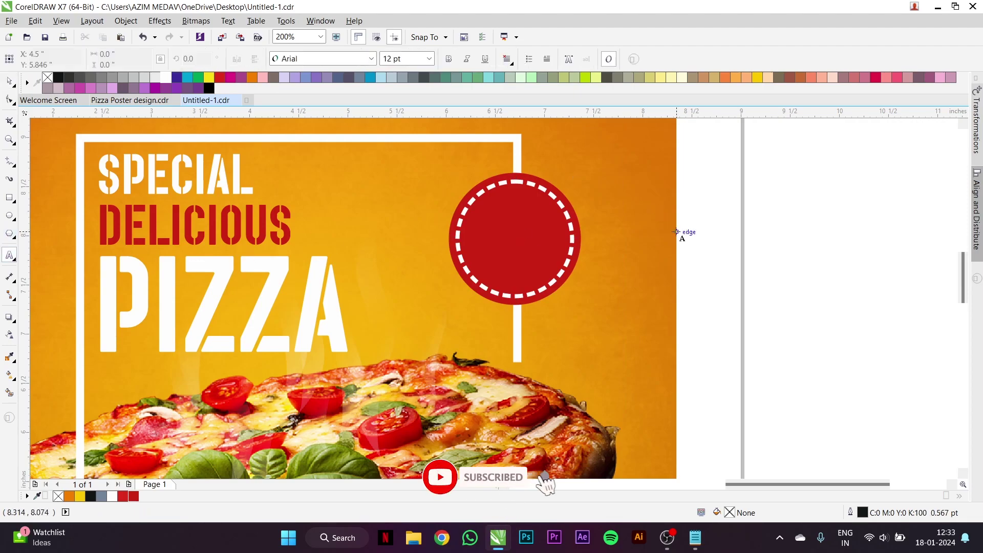
{"action": "left_click", "coordinate": [708, 245]}
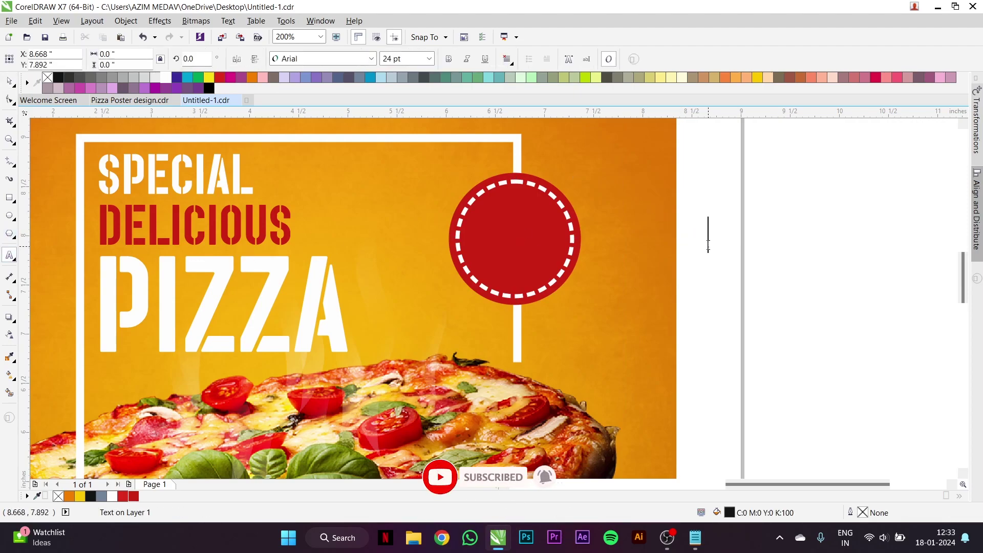
{"action": "left_click", "coordinate": [708, 245]}
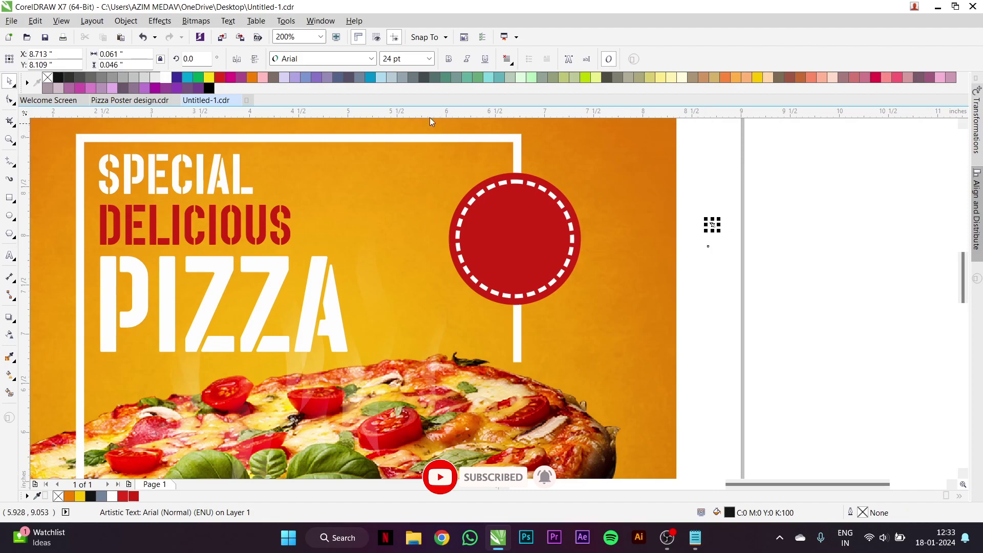
{"action": "left_click", "coordinate": [348, 61]}
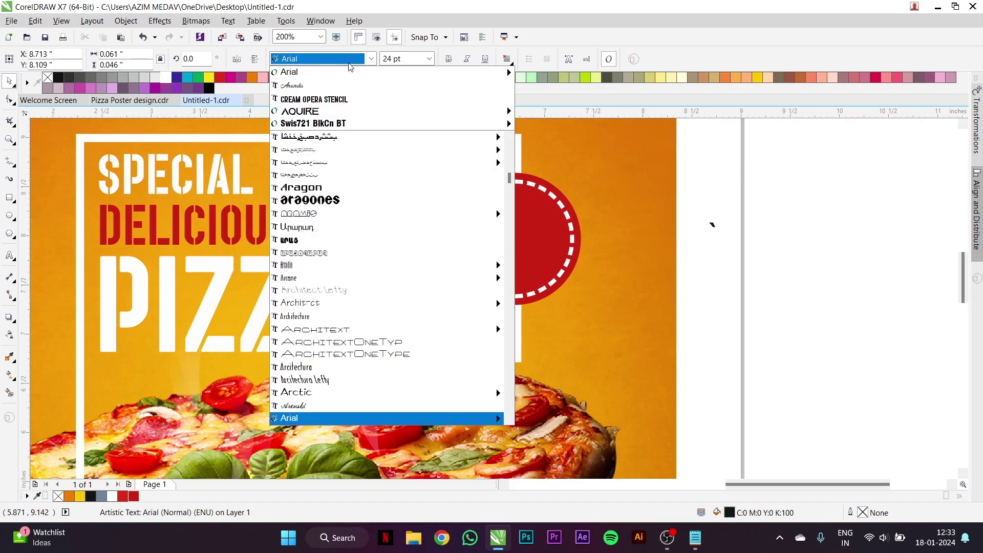
{"action": "type", "text": "Rupee"}
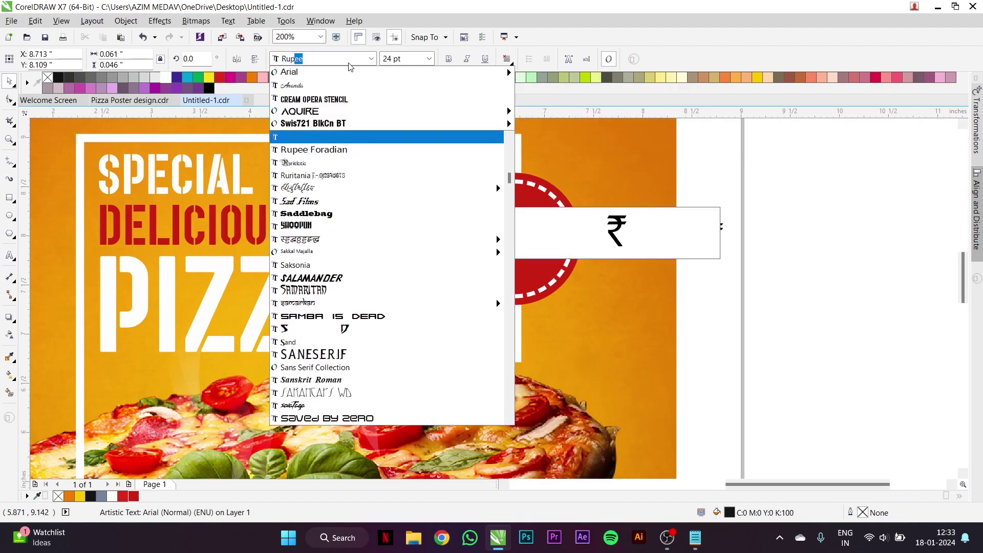
{"action": "key", "text": "Down"}
{"action": "key", "text": "Return"}
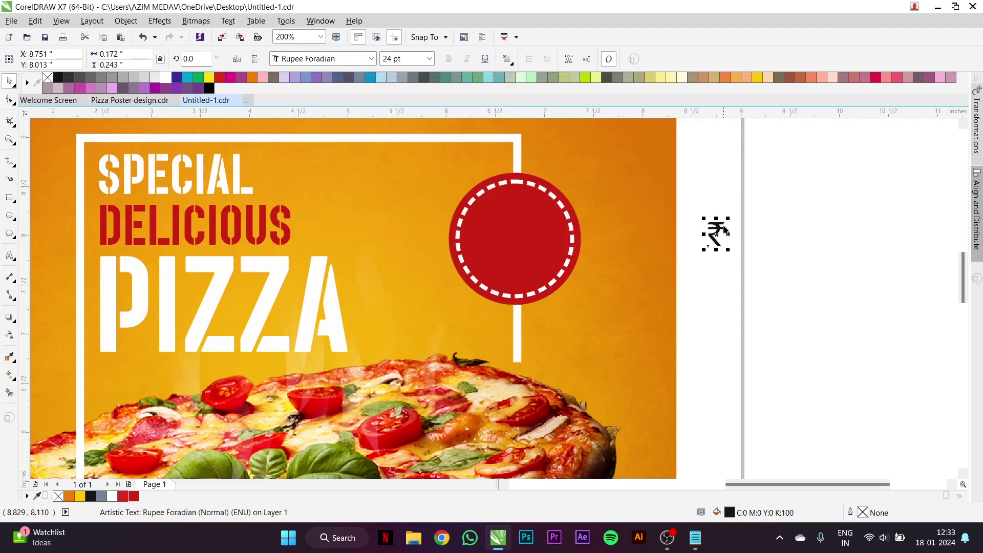
{"action": "mouse_move", "coordinate": [725, 230]}
{"action": "left_mouse_down"}
{"action": "mouse_move", "coordinate": [500, 218]}
{"action": "mouse_move", "coordinate": [521, 277]}
{"action": "left_mouse_up"}
{"action": "scroll", "coordinate": [521, 235], "scroll_direction": "up", "scroll_amount": 2}
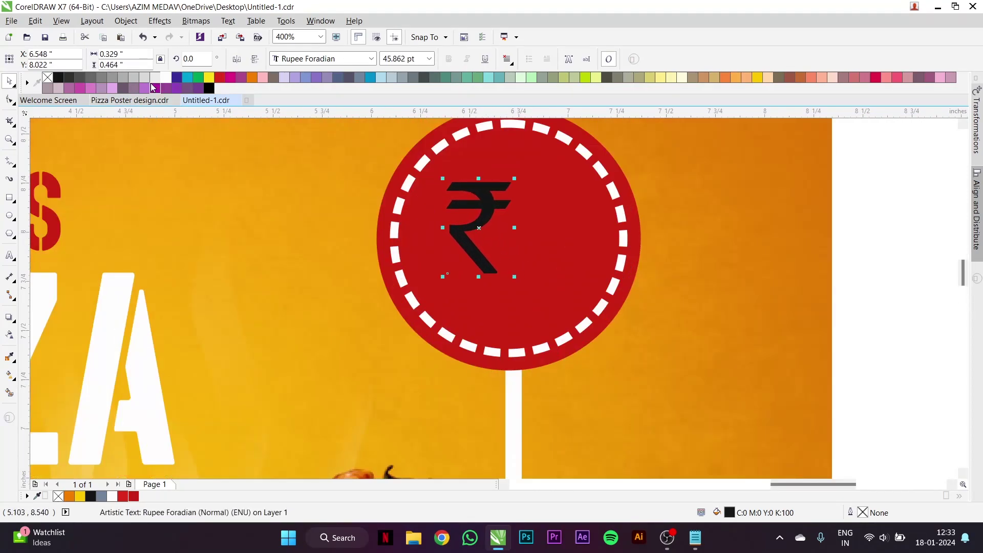
{"action": "left_click", "coordinate": [166, 80]}
- Copy the 5 ONLY line from the notes
{"action": "left_click", "coordinate": [695, 538]}
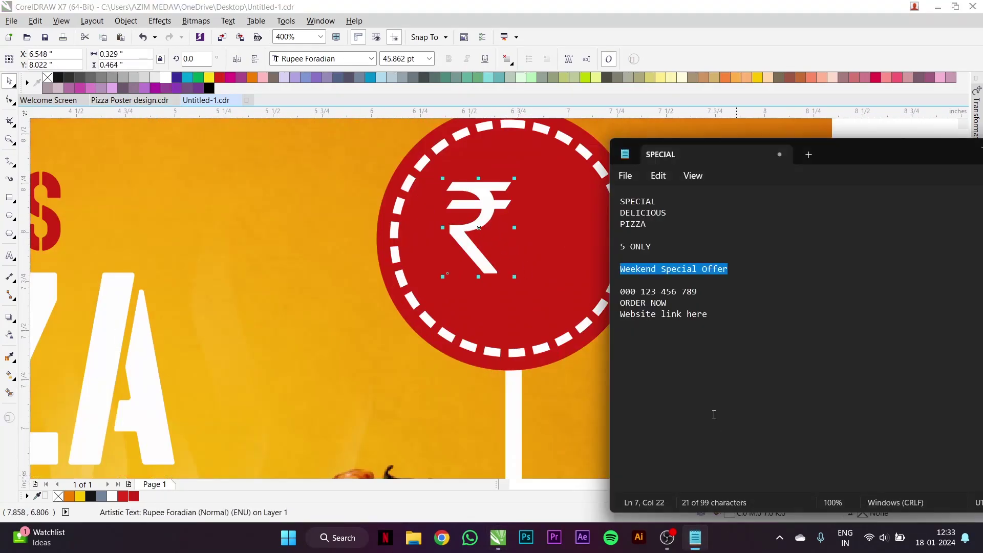
{"action": "left_click_drag", "start_coordinate": [620, 246], "coordinate": [651, 246]}
{"action": "key", "text": "ctrl+c"}
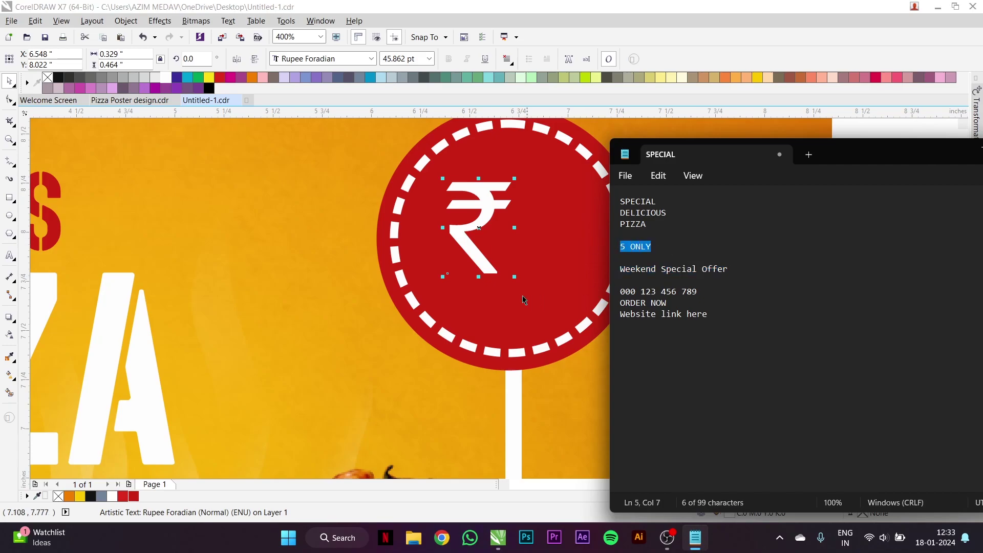
{"action": "left_click", "coordinate": [522, 300]}
{"action": "left_click", "coordinate": [9, 255]}
{"action": "scroll", "coordinate": [402, 262], "scroll_direction": "down", "scroll_amount": 2}
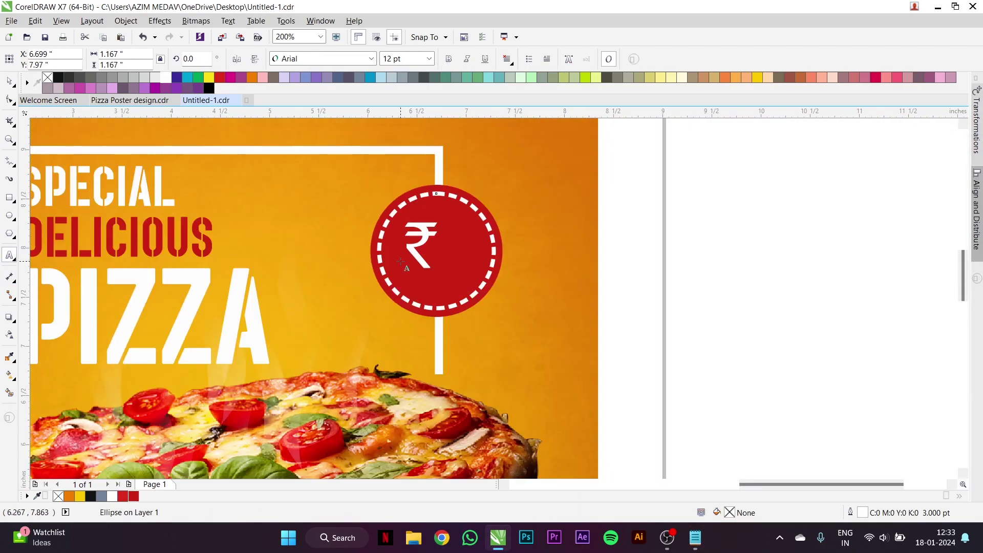
- Paste 5 ONLY beside the page with ONLY on its own line
{"action": "left_click", "coordinate": [618, 256]}
{"action": "key", "text": "ctrl+v"}
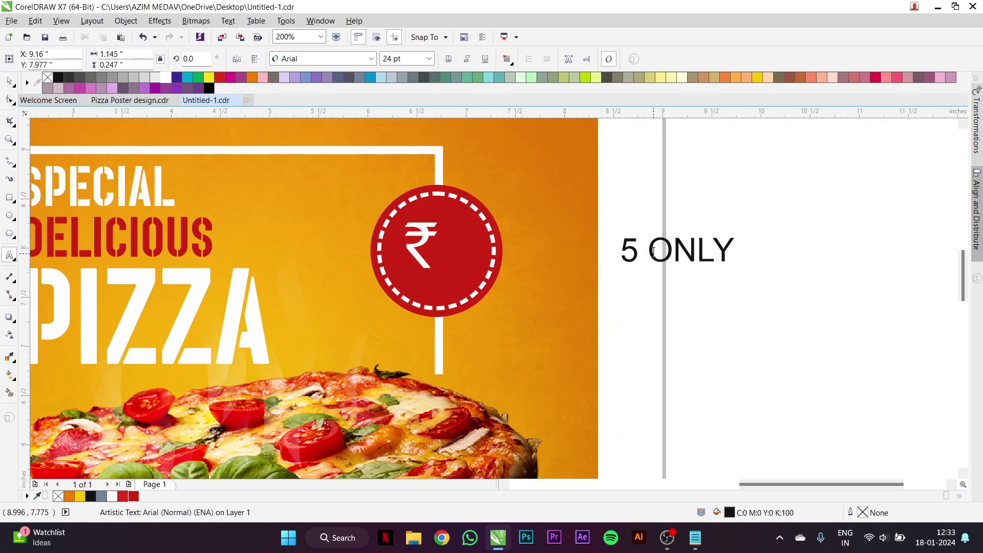
{"action": "left_click", "coordinate": [653, 251]}
{"action": "key", "text": "Return"}
{"action": "key", "text": "ctrl+space"}
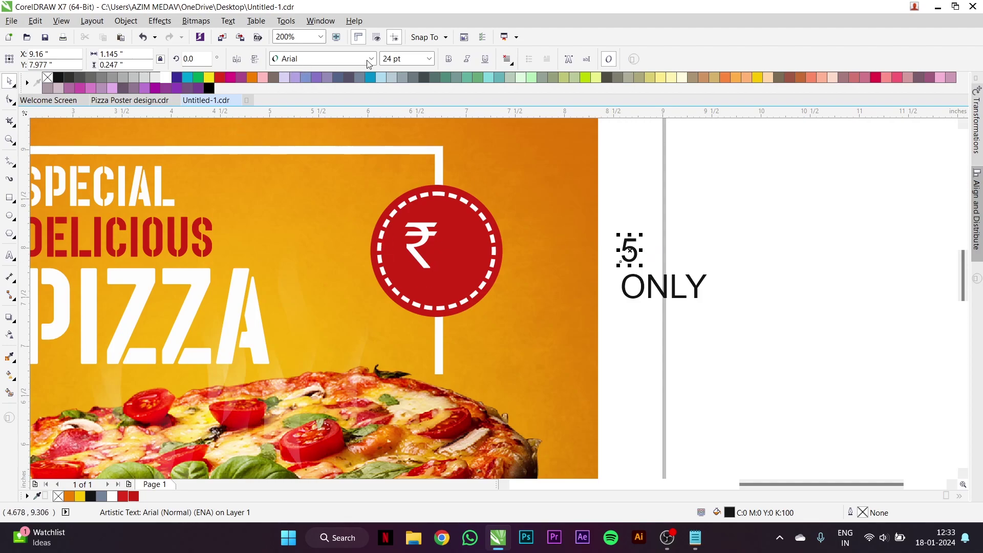
- Make the 5 bold, about 45 pt and white beside the ₹, grouped with it
{"action": "left_click", "coordinate": [452, 60]}
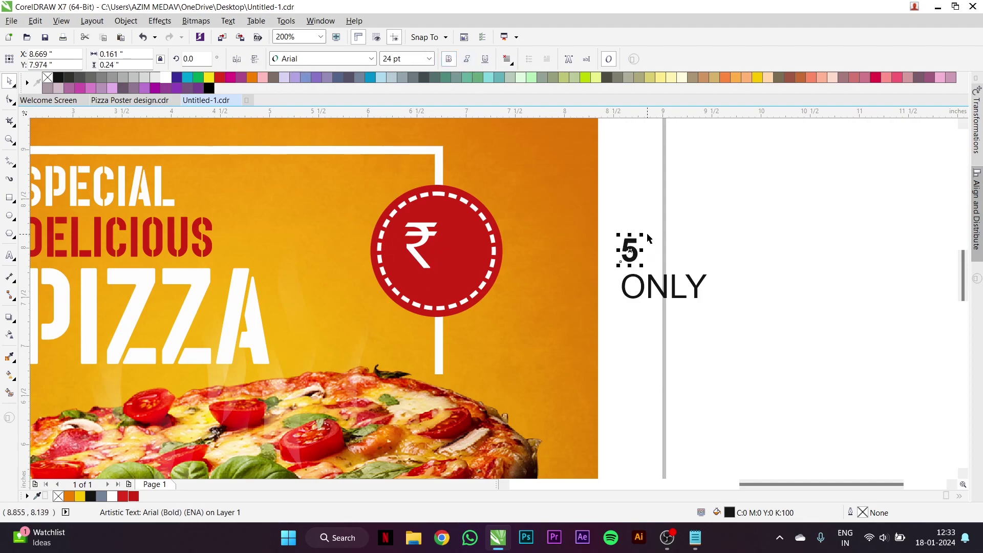
{"action": "left_click_drag", "start_coordinate": [642, 236], "coordinate": [653, 214]}
{"action": "left_click_drag", "start_coordinate": [649, 251], "coordinate": [467, 256]}
{"action": "left_click", "coordinate": [428, 237], "text": "shift"}
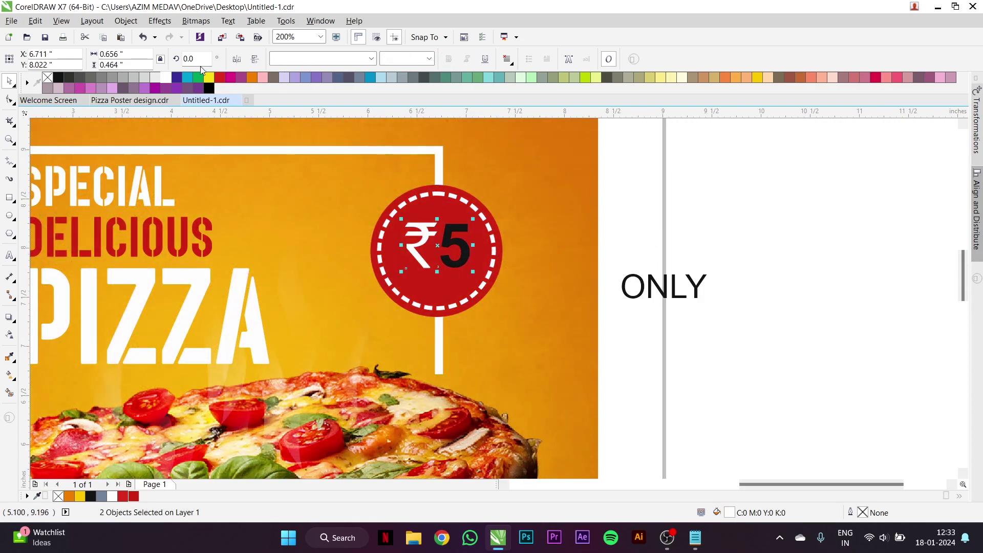
{"action": "left_click", "coordinate": [165, 77]}
{"action": "key", "text": "ctrl+g"}
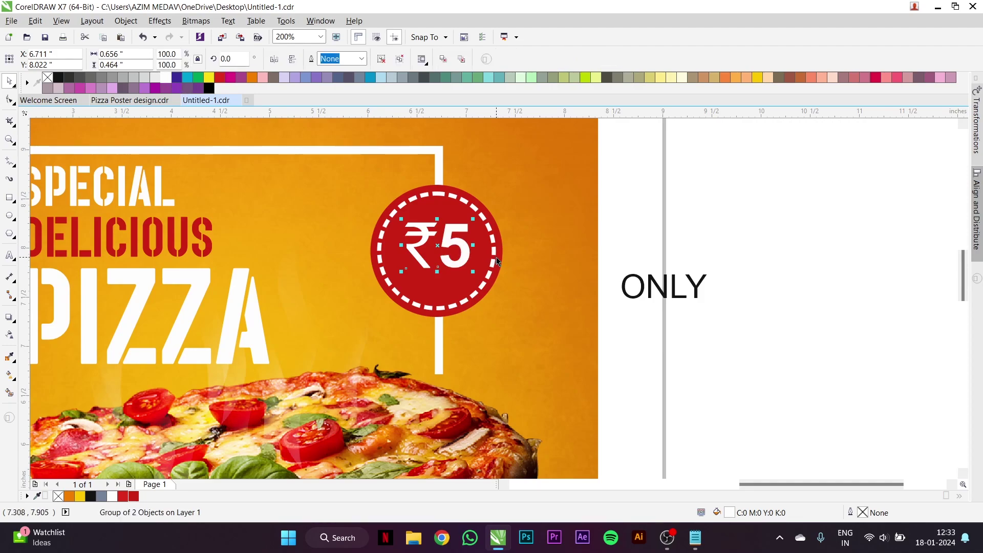
{"action": "left_click", "coordinate": [493, 261], "text": "shift"}
- Make ONLY bold, slightly smaller and white
{"action": "left_click", "coordinate": [649, 279]}
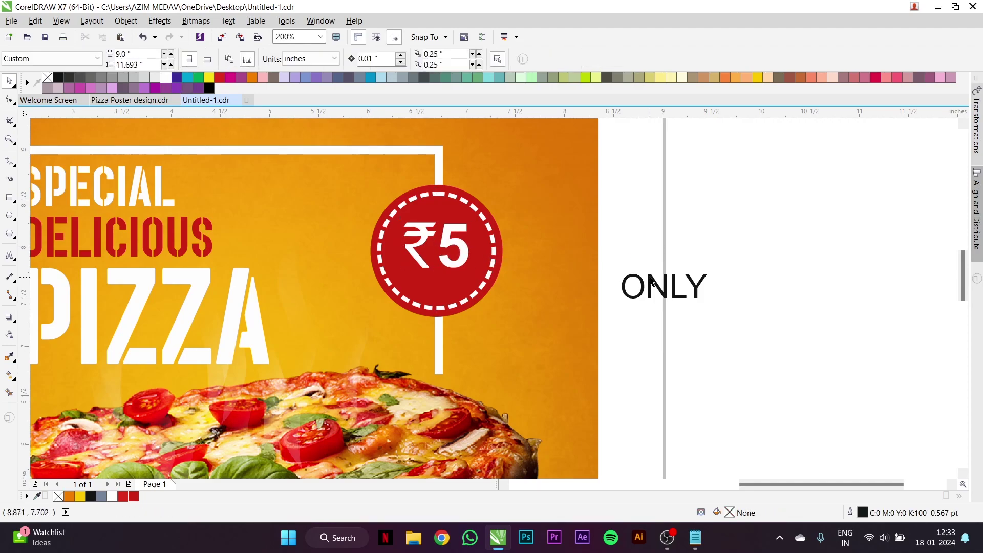
{"action": "left_click", "coordinate": [448, 59]}
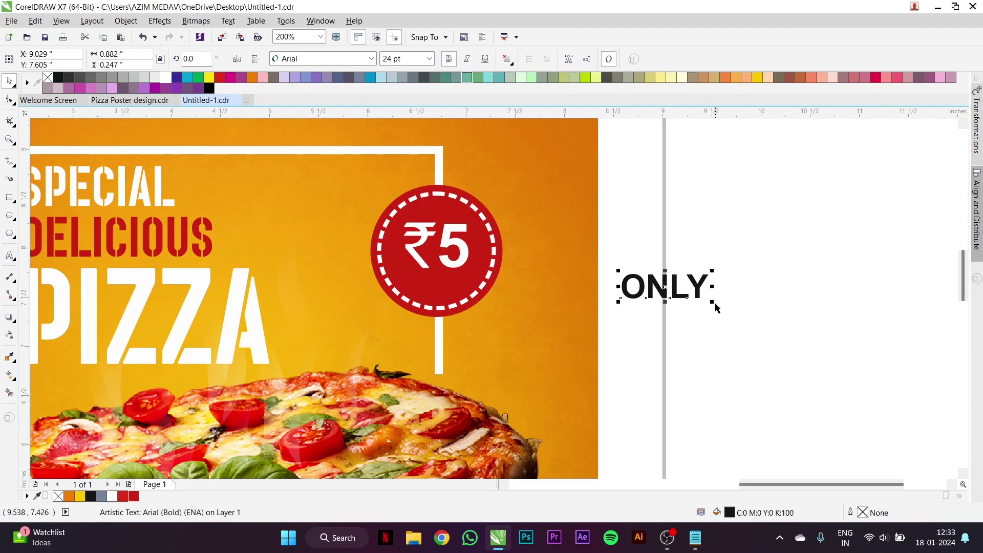
{"action": "left_click_drag", "start_coordinate": [712, 303], "coordinate": [439, 281]}
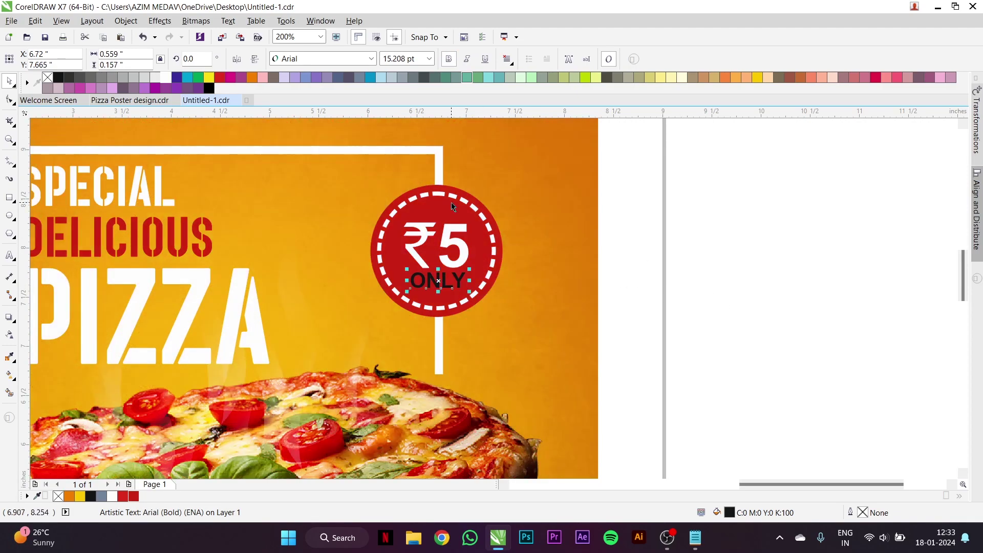
{"action": "left_click", "coordinate": [165, 77]}
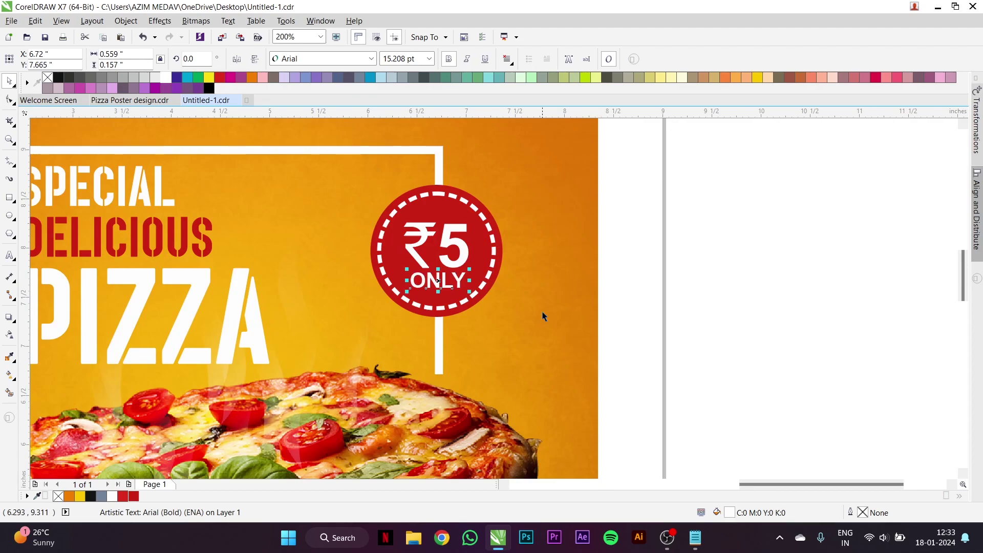
- Raise the ₹5 group slightly inside the circle above ONLY
{"action": "left_click", "coordinate": [489, 279], "text": "shift"}
{"action": "left_click", "coordinate": [662, 219]}
{"action": "left_click", "coordinate": [460, 258]}
{"action": "scroll", "coordinate": [460, 258], "scroll_direction": "up", "scroll_amount": 1}
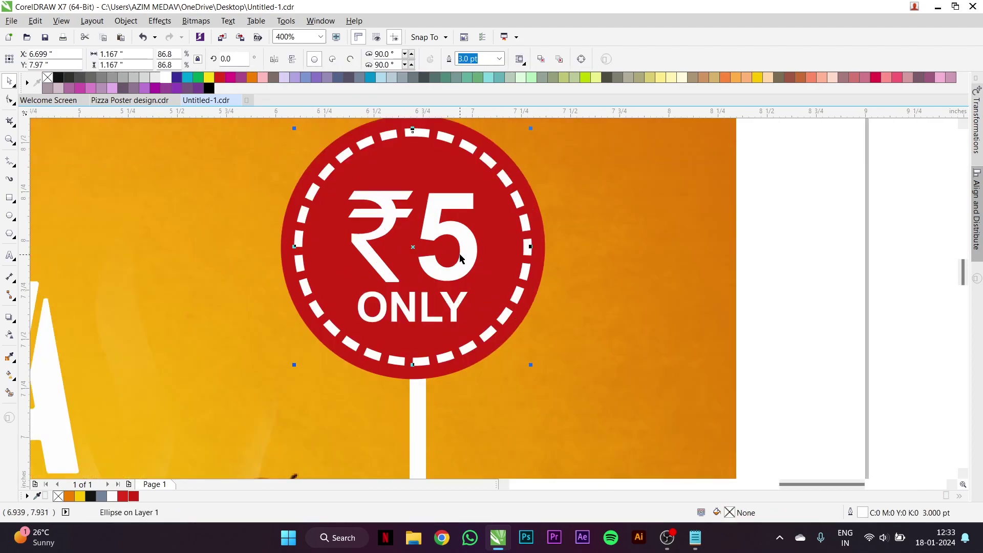
{"action": "left_click_drag", "start_coordinate": [460, 258], "coordinate": [460, 249]}
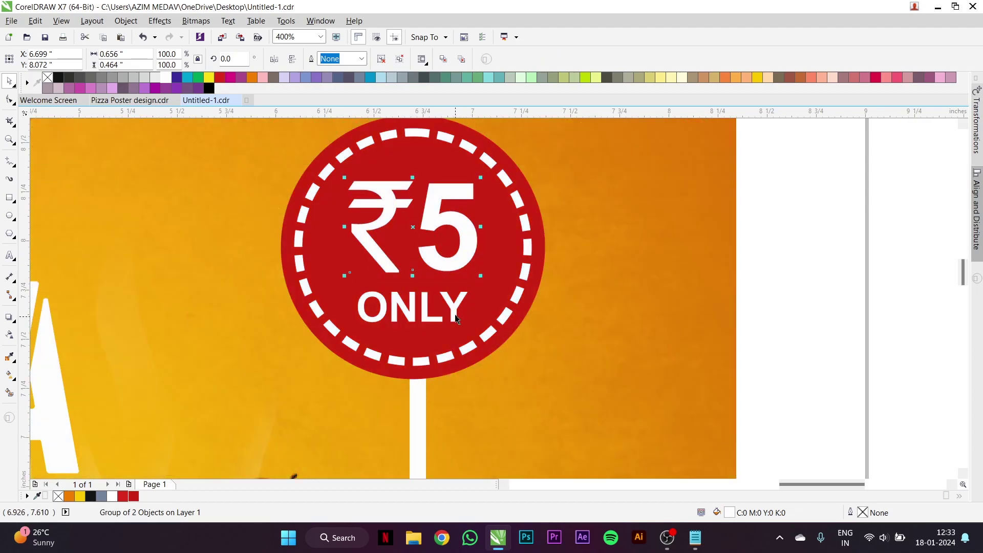
{"action": "left_click", "coordinate": [457, 318]}
{"action": "left_click", "coordinate": [486, 297], "text": "shift"}
{"action": "key", "text": "F3"}
- Bring the three-stroke accent onto the poster at 33.4% scale, filled white
{"action": "left_click", "coordinate": [647, 257]}
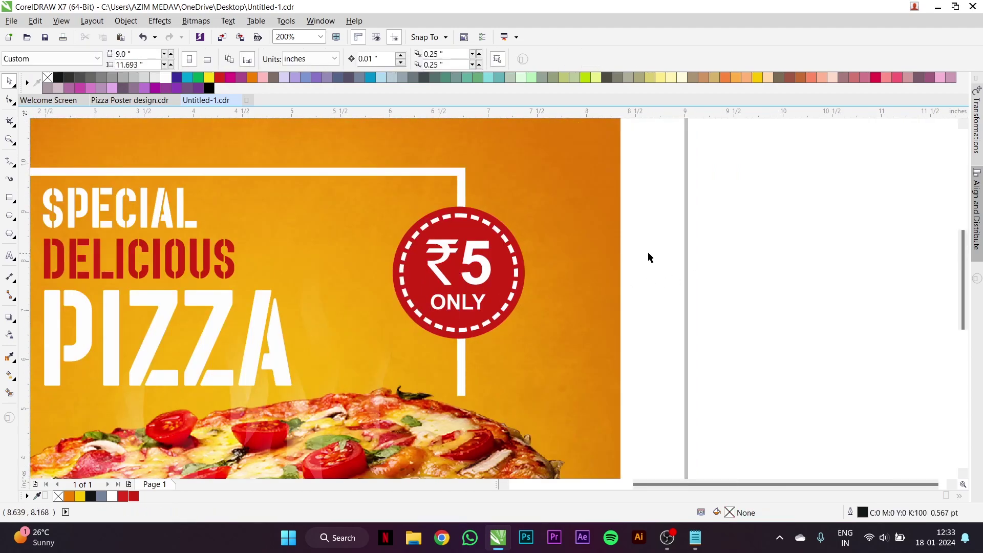
{"action": "scroll", "coordinate": [648, 257], "scroll_direction": "down", "scroll_amount": 2}
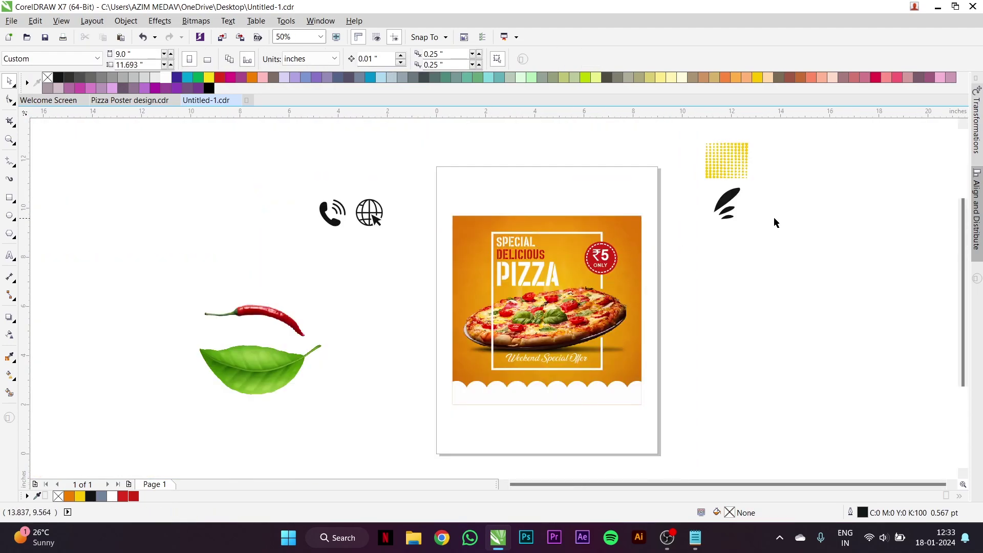
{"action": "mouse_move", "coordinate": [771, 246]}
{"action": "left_mouse_down"}
{"action": "mouse_move", "coordinate": [697, 180]}
{"action": "mouse_move", "coordinate": [628, 277]}
{"action": "left_mouse_up"}
{"action": "scroll", "coordinate": [649, 269], "scroll_direction": "up", "scroll_amount": 2}
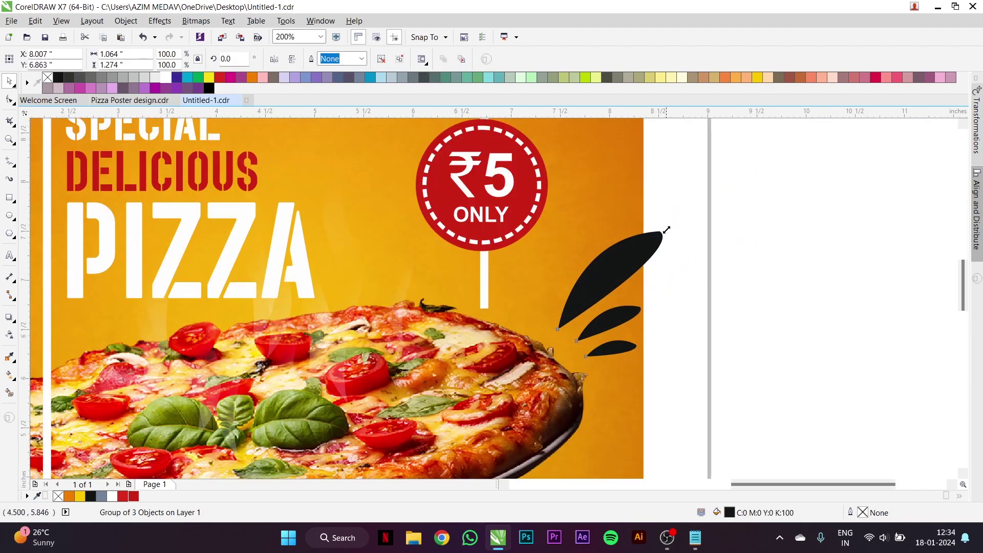
{"action": "left_click_drag", "start_coordinate": [666, 229], "coordinate": [581, 312]}
{"action": "left_click", "coordinate": [165, 78]}
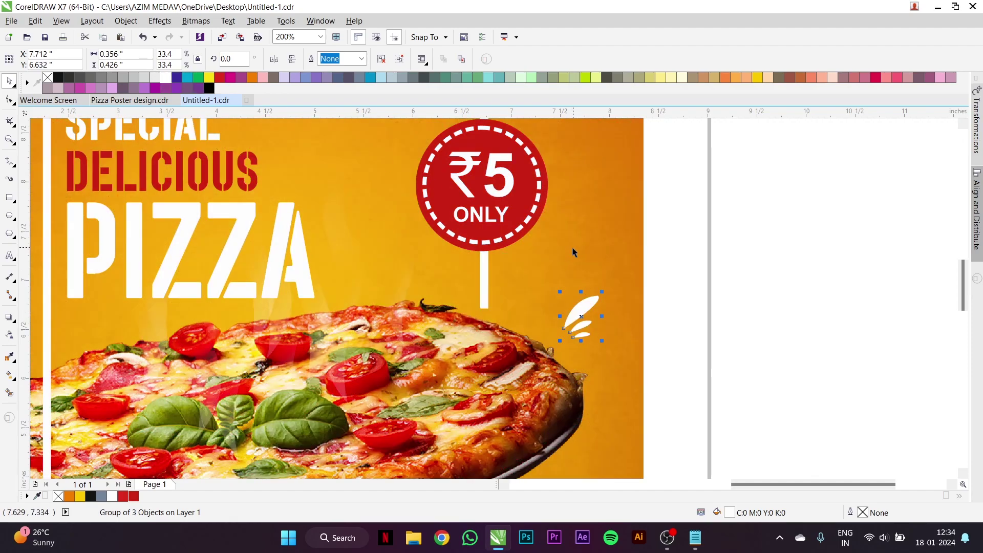
- Place a horizontally mirrored copy of the accent at the pizza's left edge
{"action": "scroll", "coordinate": [578, 280], "scroll_direction": "down", "scroll_amount": 1}
{"action": "left_click_drag", "start_coordinate": [579, 287], "coordinate": [254, 332]}
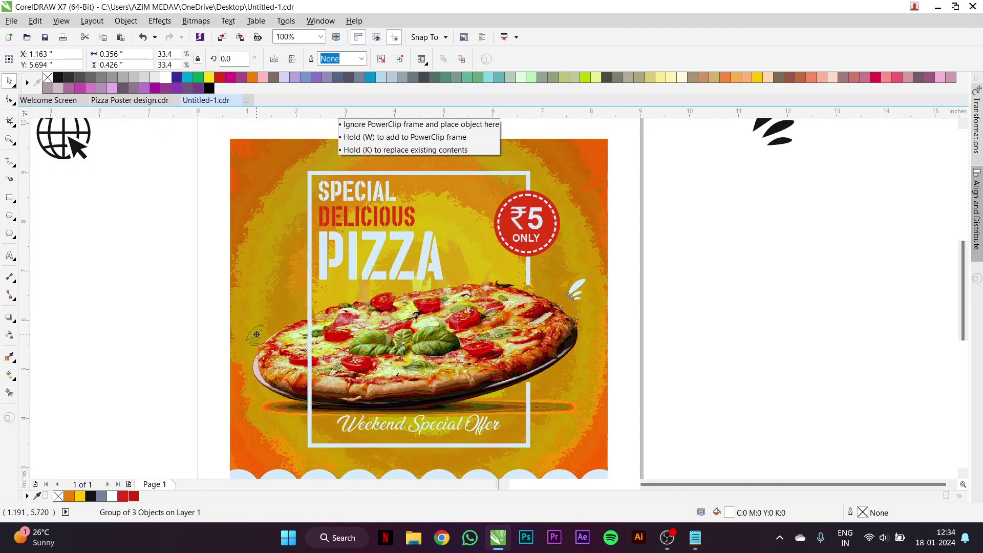
{"action": "left_click", "coordinate": [274, 59]}
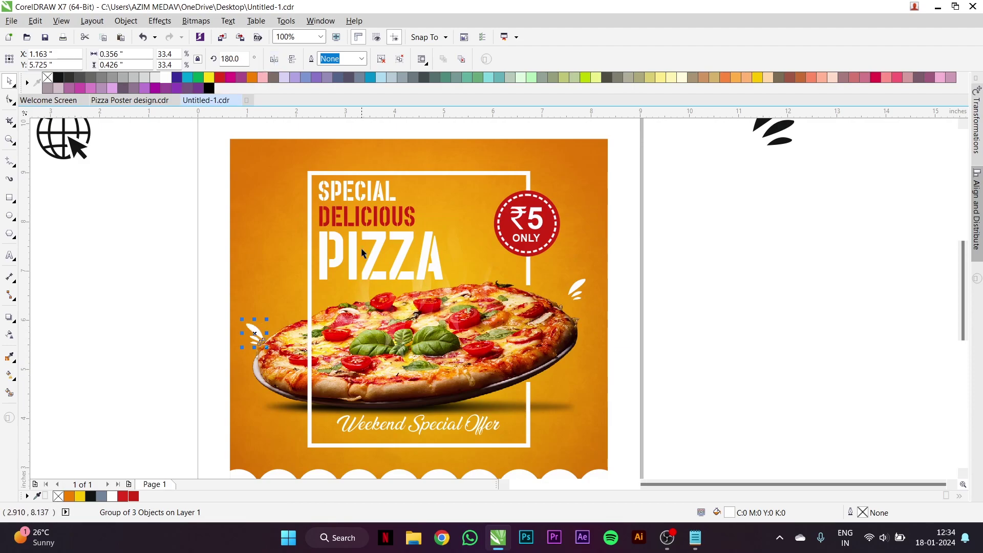
{"action": "scroll", "coordinate": [307, 312], "scroll_direction": "down", "scroll_amount": 1}
{"action": "scroll", "coordinate": [334, 268], "scroll_direction": "up", "scroll_amount": 2}
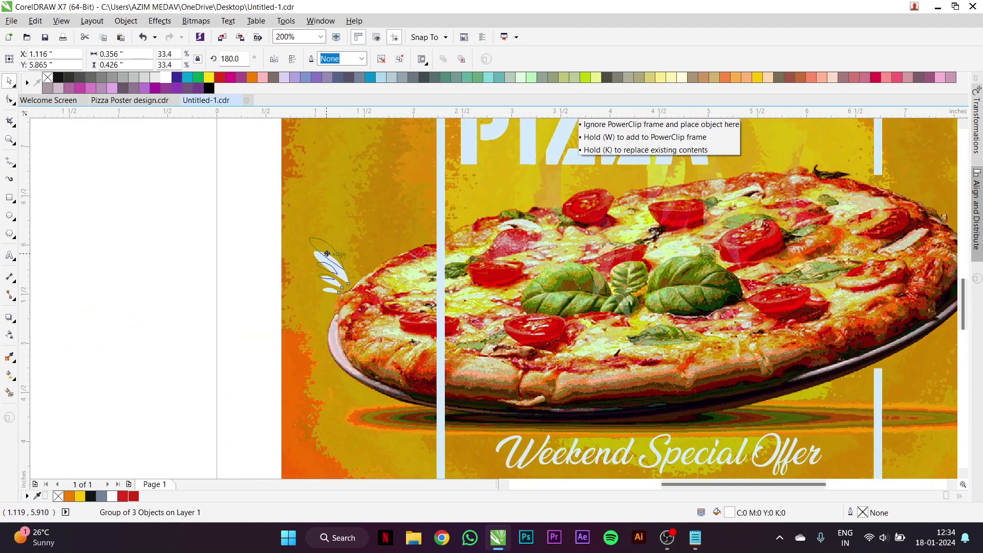
{"action": "left_click", "coordinate": [247, 269]}
{"action": "scroll", "coordinate": [425, 234], "scroll_direction": "down", "scroll_amount": 1}
{"action": "scroll", "coordinate": [426, 234], "scroll_direction": "down", "scroll_amount": 1}
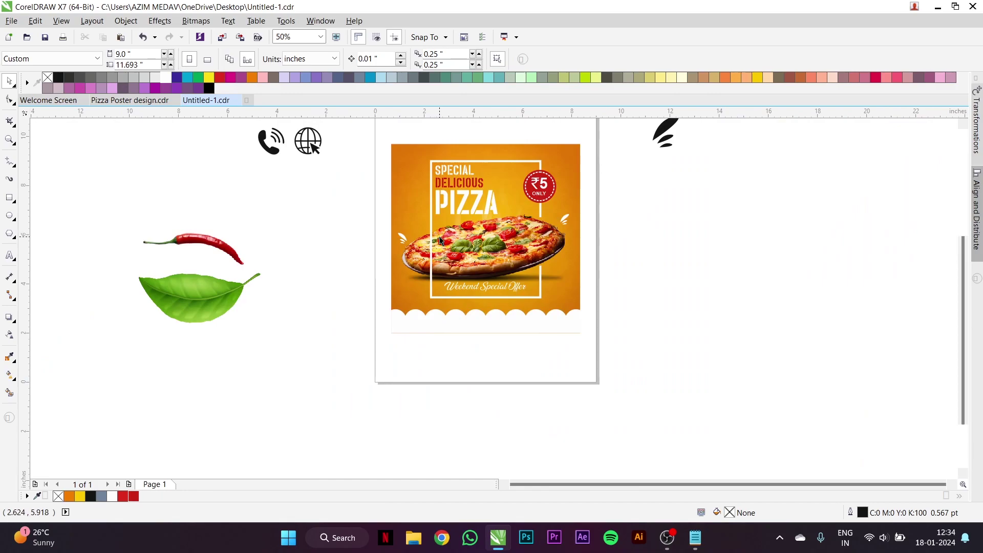
- Duplicate the green leaf and rotate the copy about 237°
{"action": "left_click", "coordinate": [220, 299]}
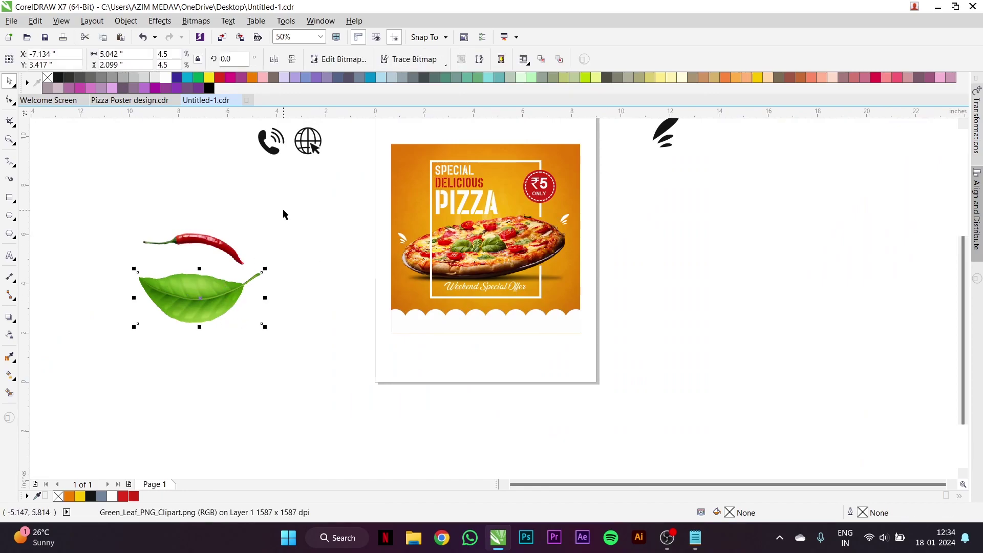
{"action": "left_click_drag", "start_coordinate": [185, 293], "coordinate": [663, 219]}
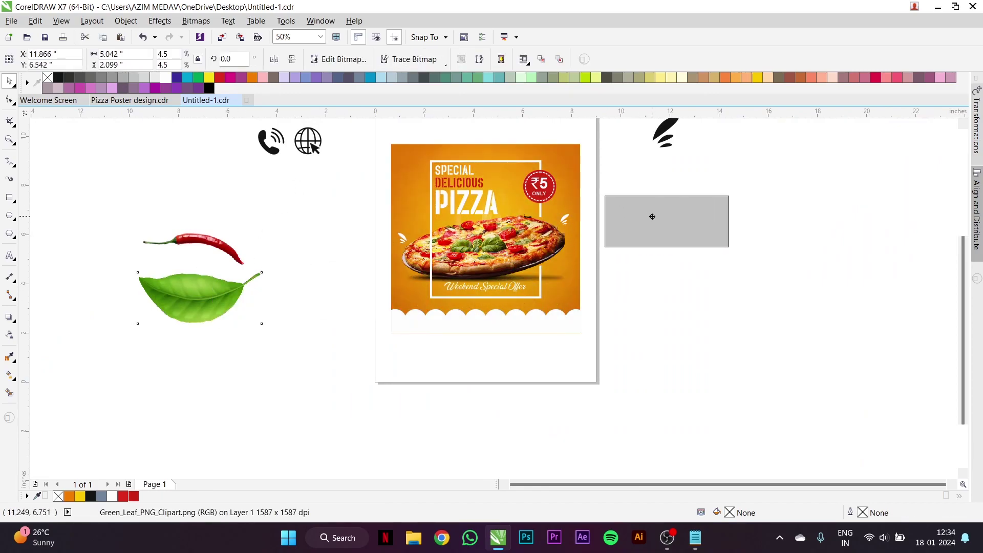
{"action": "left_click", "coordinate": [696, 214]}
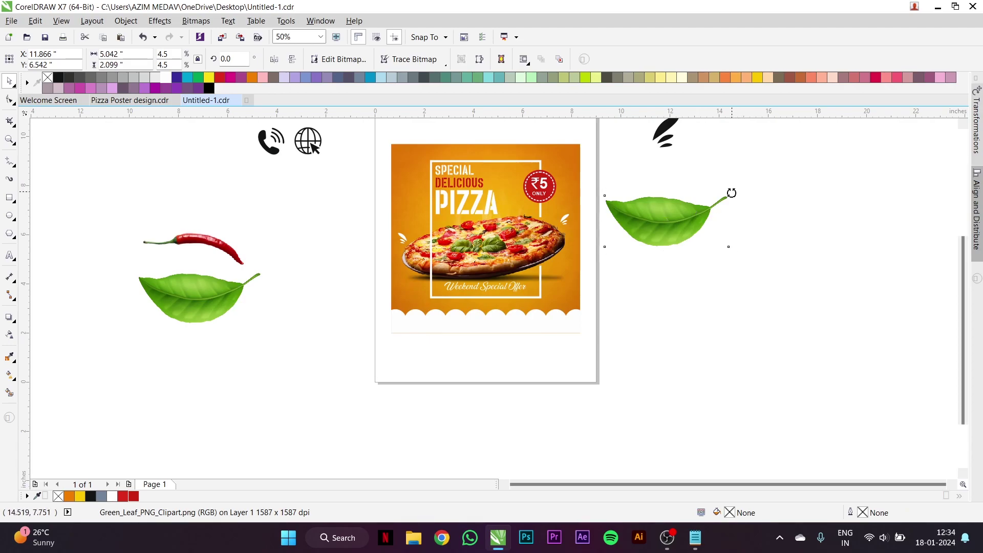
{"action": "left_click_drag", "start_coordinate": [731, 192], "coordinate": [640, 296]}
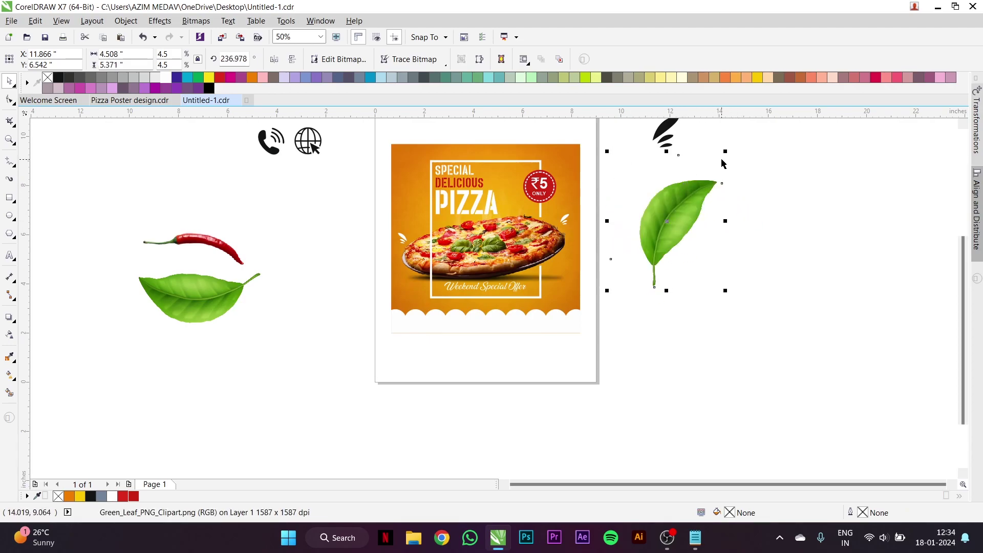
- Shrink the leaf copy and tuck it just right of the ₹5 badge
{"action": "mouse_move", "coordinate": [725, 152]}
{"action": "left_mouse_down"}
{"action": "mouse_move", "coordinate": [660, 239]}
{"action": "mouse_move", "coordinate": [556, 186]}
{"action": "left_mouse_up"}
{"action": "scroll", "coordinate": [694, 163], "scroll_direction": "up", "scroll_amount": 2}
{"action": "scroll", "coordinate": [693, 163], "scroll_direction": "up", "scroll_amount": 1}
{"action": "scroll", "coordinate": [681, 344], "scroll_direction": "down", "scroll_amount": 1}
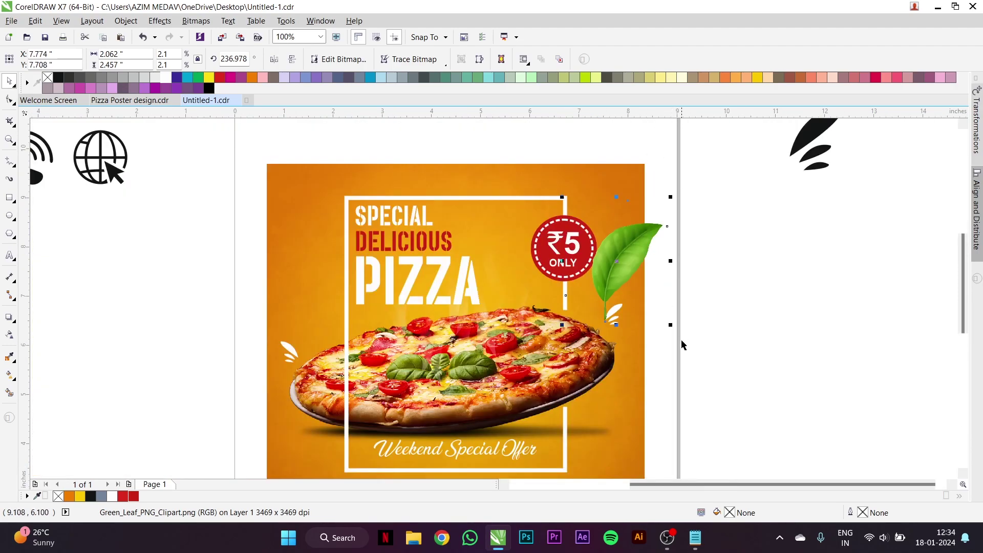
{"action": "left_click_drag", "start_coordinate": [671, 323], "coordinate": [631, 276]}
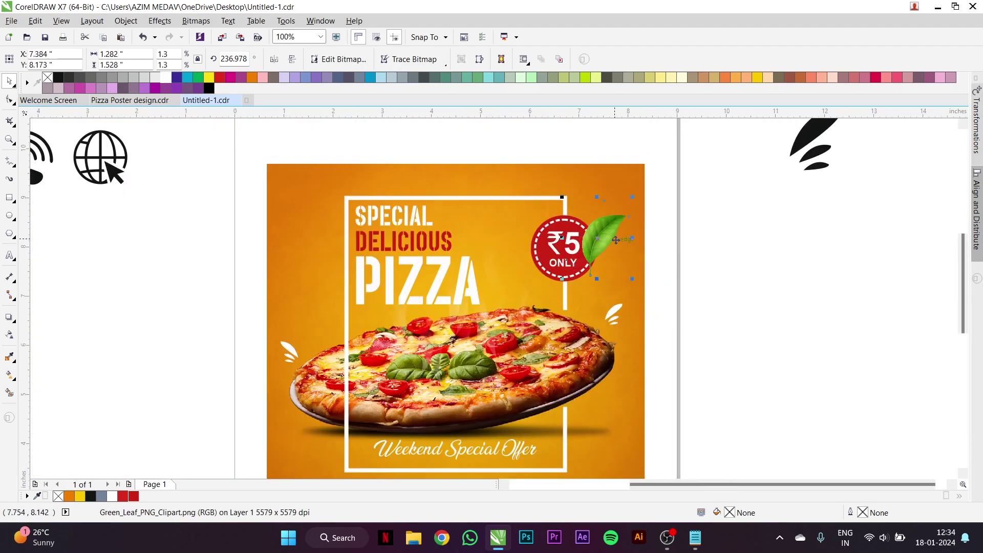
{"action": "left_click_drag", "start_coordinate": [614, 240], "coordinate": [658, 208]}
{"action": "scroll", "coordinate": [620, 239], "scroll_direction": "up", "scroll_amount": 2}
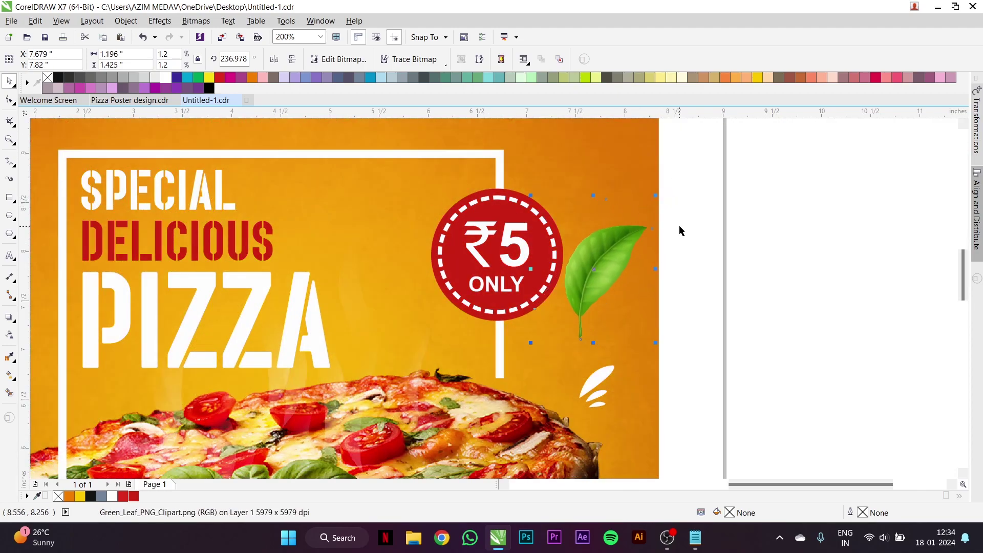
{"action": "scroll", "coordinate": [680, 230], "scroll_direction": "down", "scroll_amount": 2}
{"action": "left_click", "coordinate": [588, 203]}
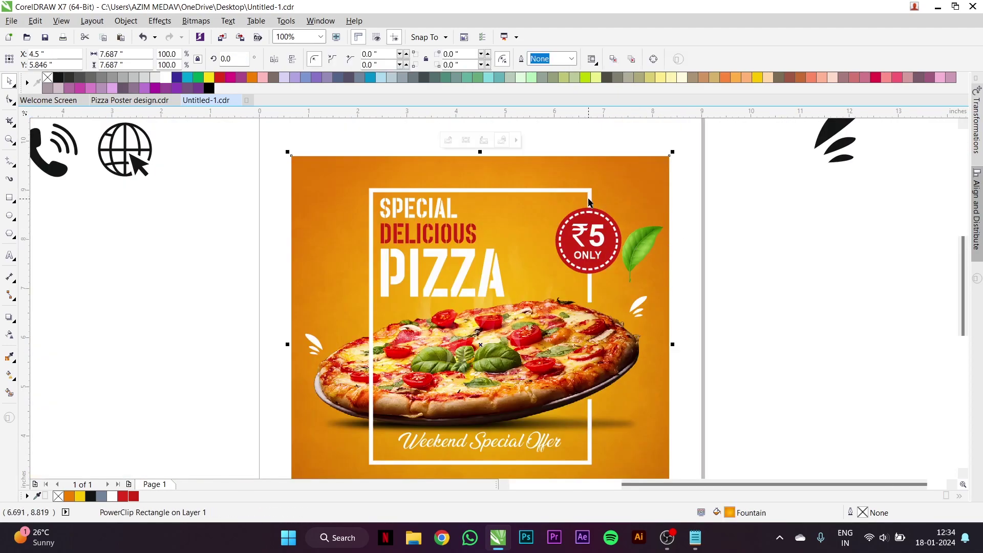
{"action": "left_click", "coordinate": [649, 225]}
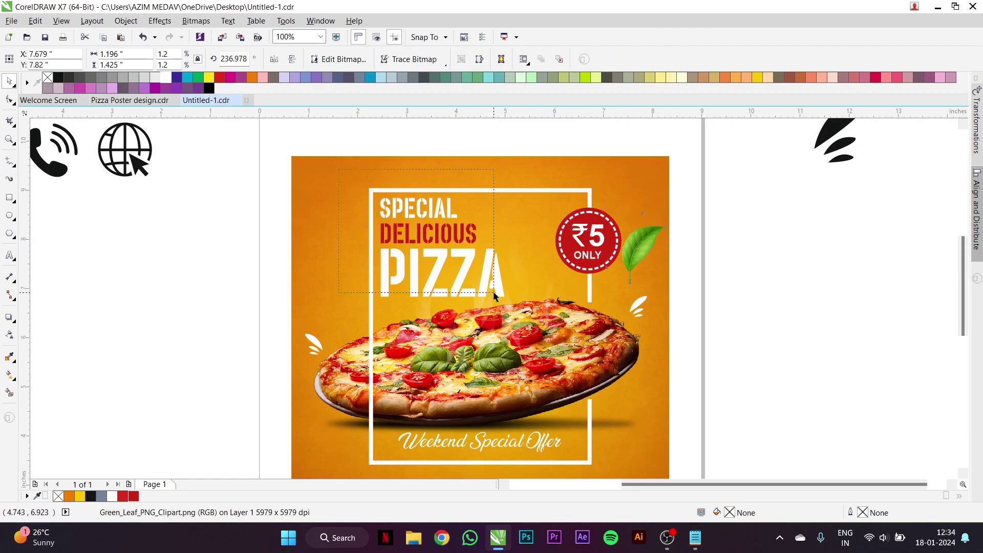
- Shift the headline right and narrow the white frame to about 95% width
{"action": "left_click_drag", "start_coordinate": [494, 294], "coordinate": [510, 275]}
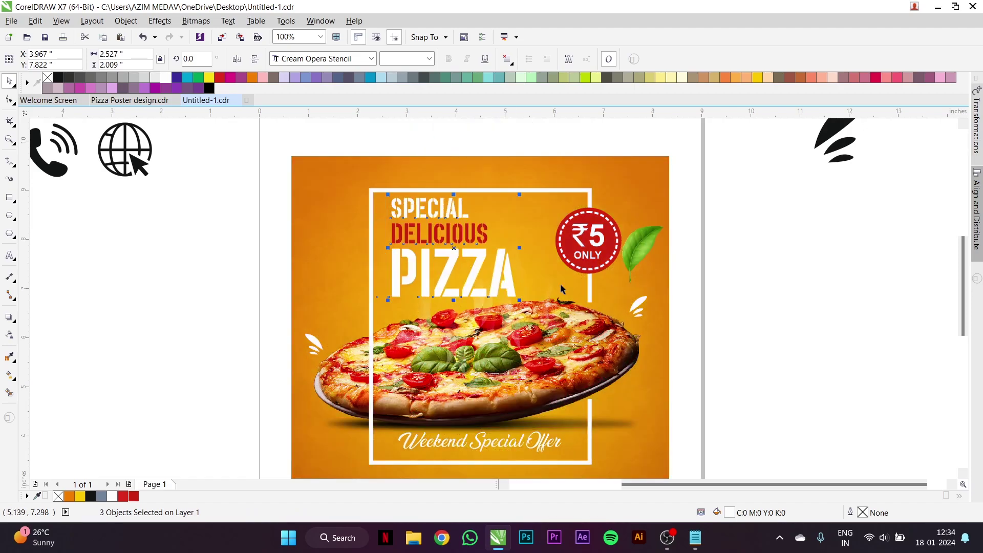
{"action": "left_click", "coordinate": [591, 285]}
{"action": "scroll", "coordinate": [605, 305], "scroll_direction": "up", "scroll_amount": 2}
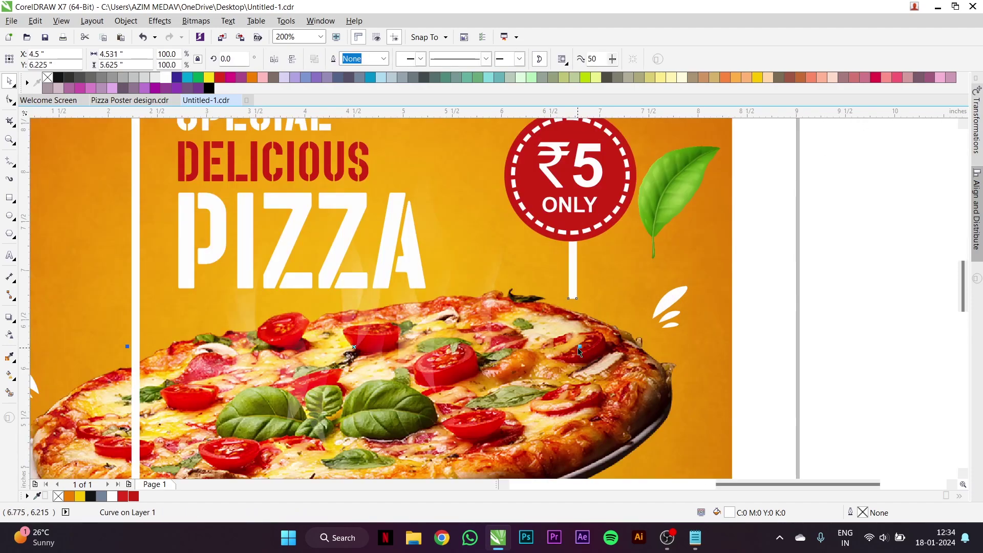
{"action": "scroll", "coordinate": [575, 296], "scroll_direction": "down", "scroll_amount": 2}
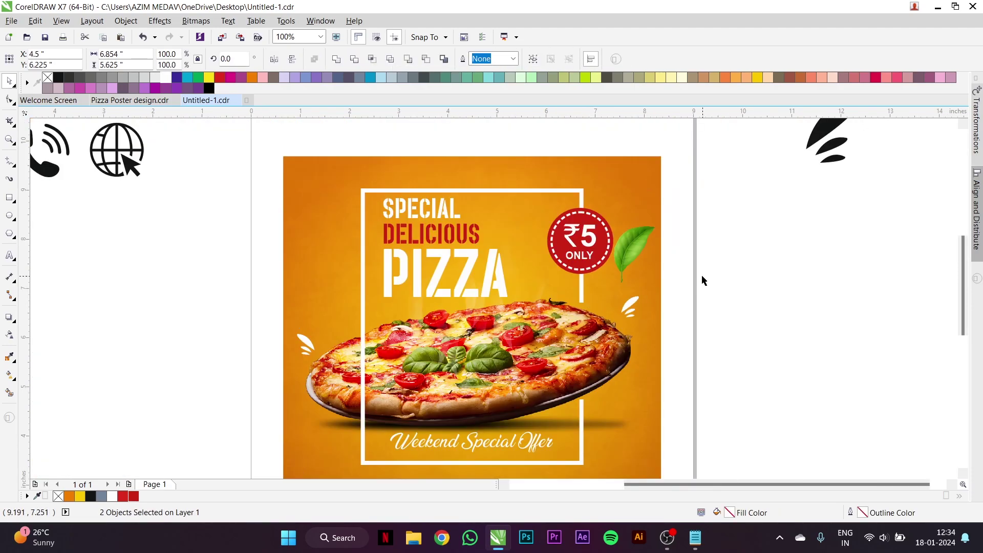
{"action": "left_click", "coordinate": [577, 264]}
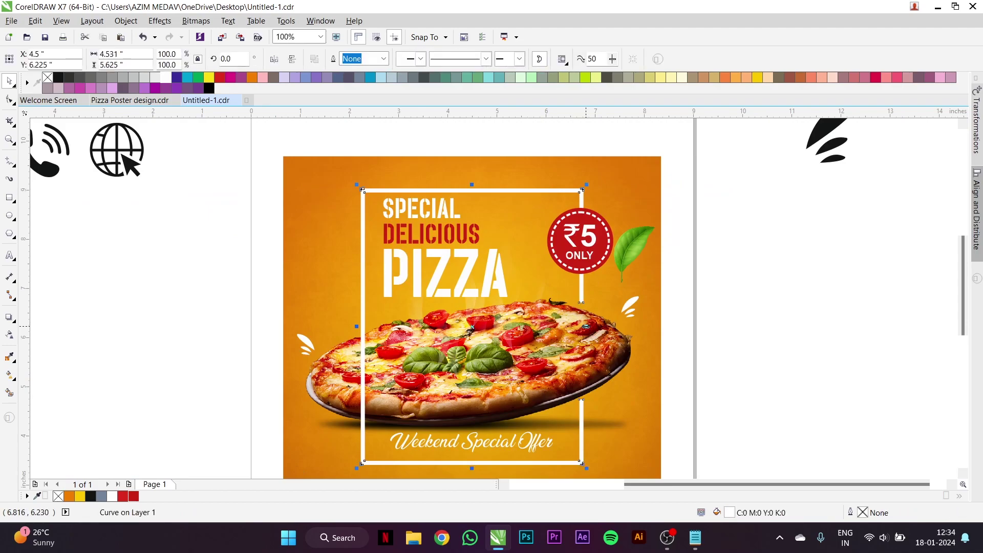
{"action": "left_click_drag", "start_coordinate": [586, 326], "coordinate": [582, 326]}
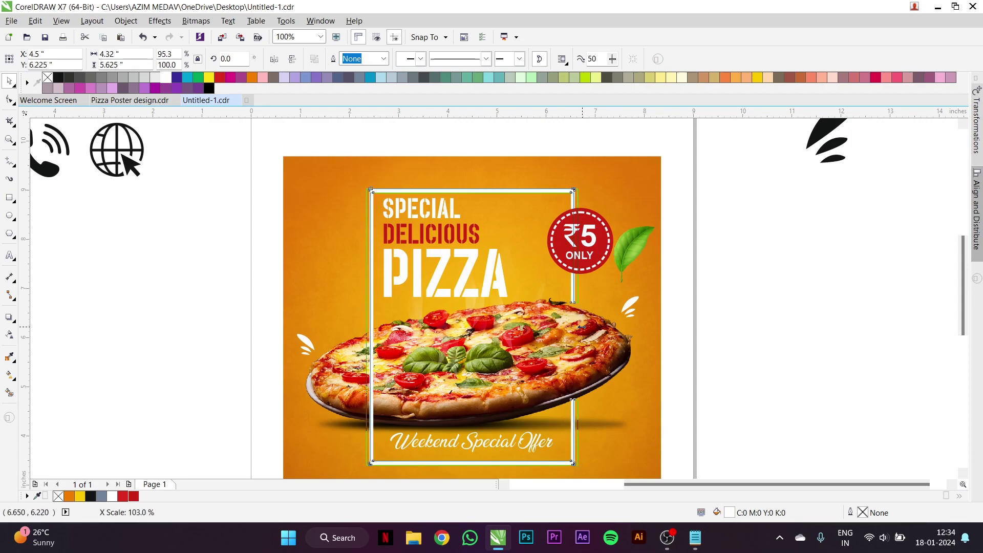
- Nudge the ₹5 badge slightly left and down onto the frame corner
{"action": "left_click_drag", "start_coordinate": [589, 264], "coordinate": [581, 271]}
{"action": "scroll", "coordinate": [584, 266], "scroll_direction": "up", "scroll_amount": 2}
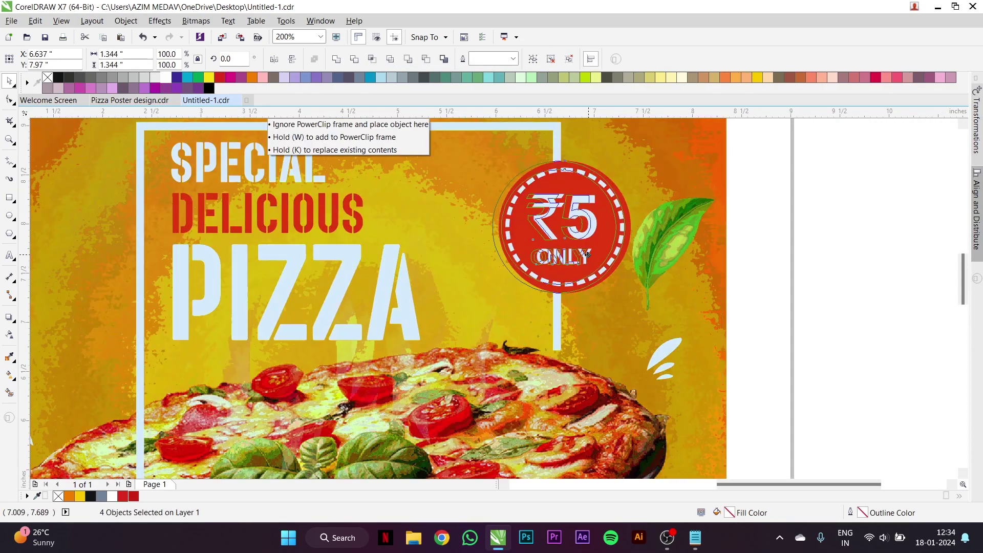
{"action": "scroll", "coordinate": [581, 271], "scroll_direction": "down", "scroll_amount": 2}
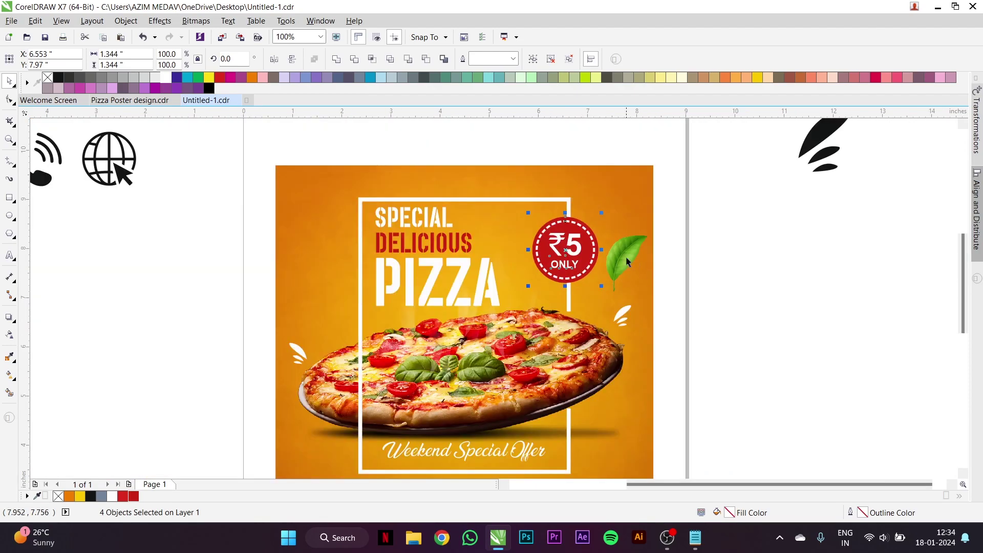
{"action": "scroll", "coordinate": [487, 234], "scroll_direction": "down", "scroll_amount": 2}
{"action": "scroll", "coordinate": [341, 280], "scroll_direction": "up", "scroll_amount": 2}
{"action": "left_click", "coordinate": [707, 194]}
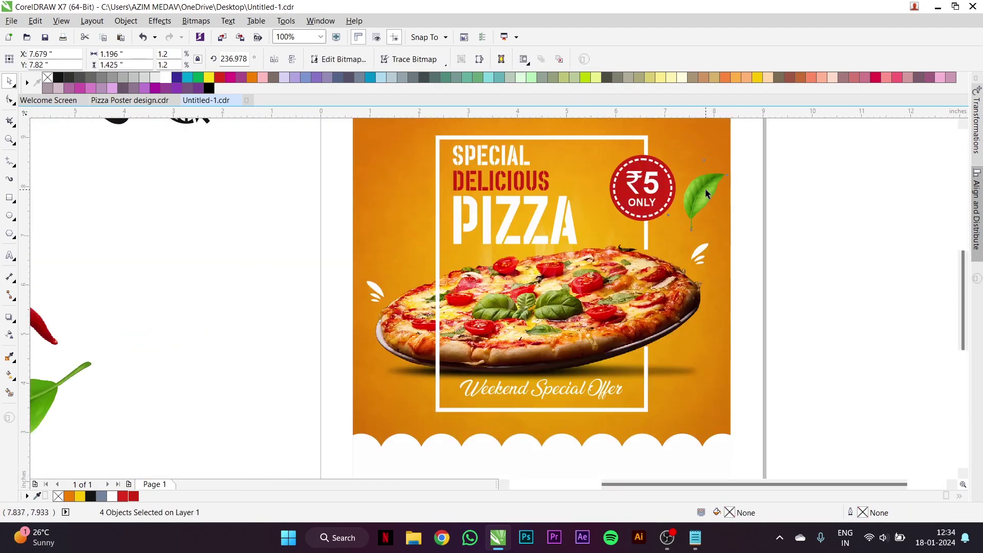
- Apply an 89-pixel Gaussian blur to the leaf
{"action": "left_click", "coordinate": [188, 23]}
{"action": "mouse_move", "coordinate": [201, 280]}
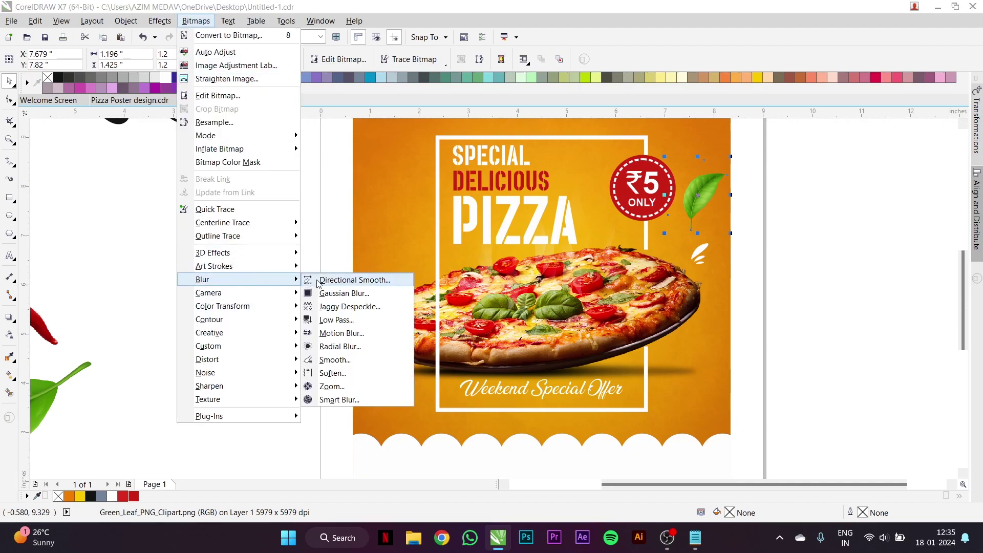
{"action": "left_click", "coordinate": [342, 293]}
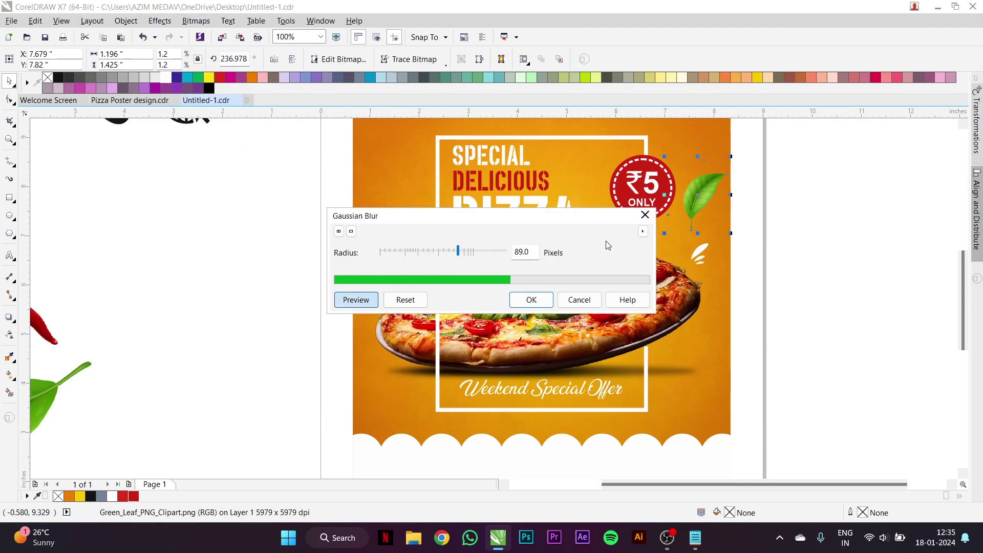
{"action": "left_click", "coordinate": [531, 300]}
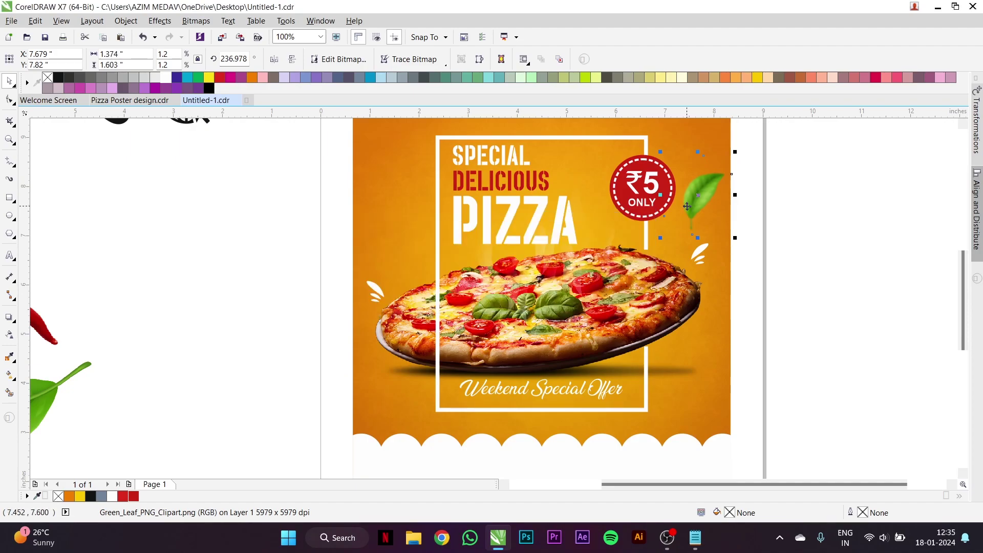
{"action": "scroll", "coordinate": [699, 202], "scroll_direction": "up", "scroll_amount": 2}
{"action": "scroll", "coordinate": [699, 203], "scroll_direction": "down", "scroll_amount": 2}
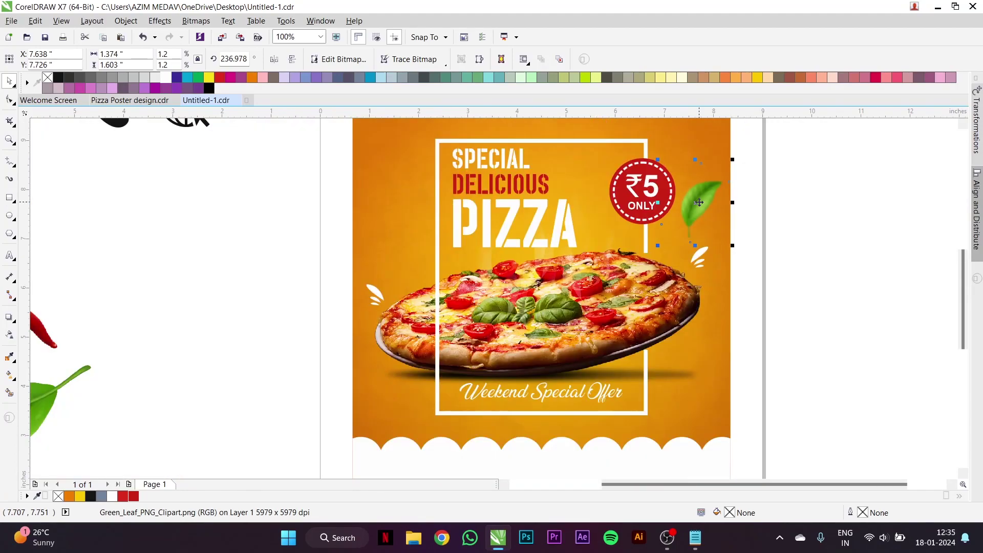
- Move the blurred leaf to the poster's lower left and rotate it
{"action": "left_click_drag", "start_coordinate": [699, 203], "coordinate": [399, 404]}
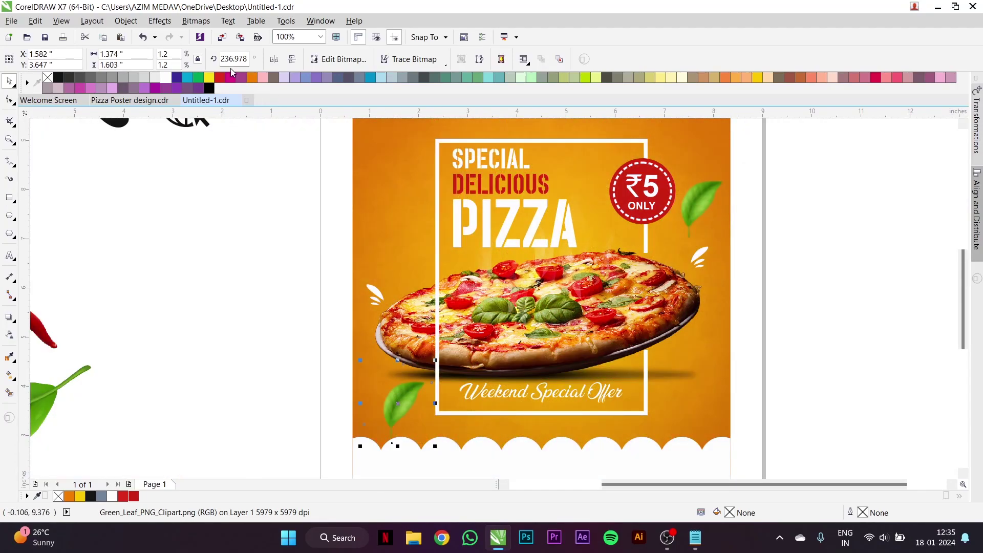
{"action": "left_click", "coordinate": [402, 404]}
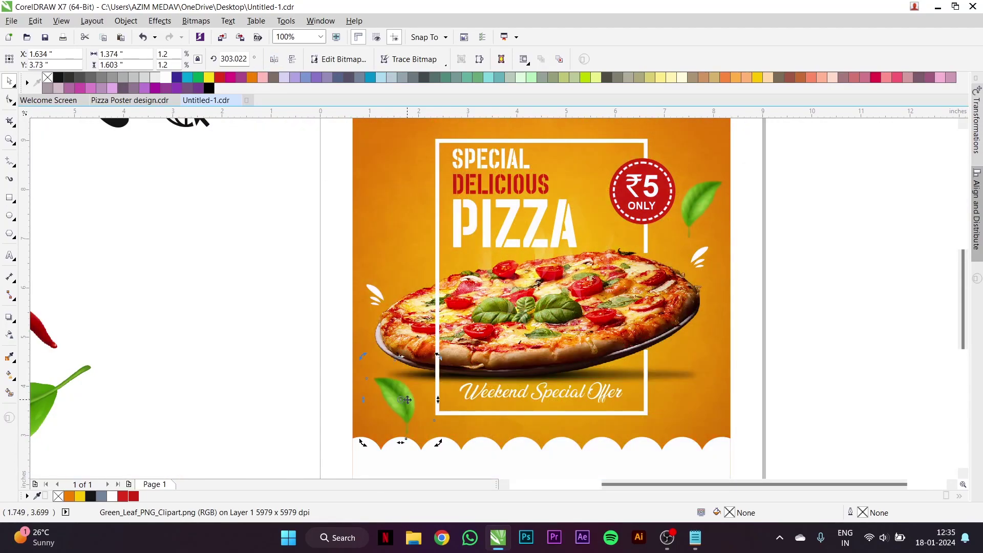
{"action": "mouse_move", "coordinate": [454, 416]}
{"action": "left_mouse_down"}
{"action": "mouse_move", "coordinate": [438, 357]}
{"action": "mouse_move", "coordinate": [426, 349]}
{"action": "left_mouse_up"}
{"action": "scroll", "coordinate": [404, 400], "scroll_direction": "up", "scroll_amount": 2}
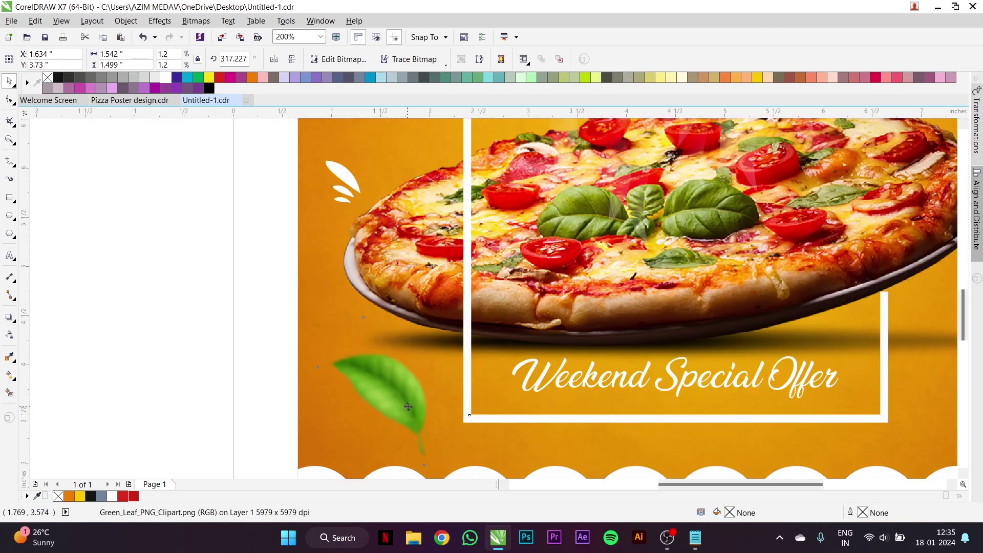
- Duplicate the chili beside the page, mirror it vertically, and rotate it slightly
{"action": "left_click", "coordinate": [306, 299]}
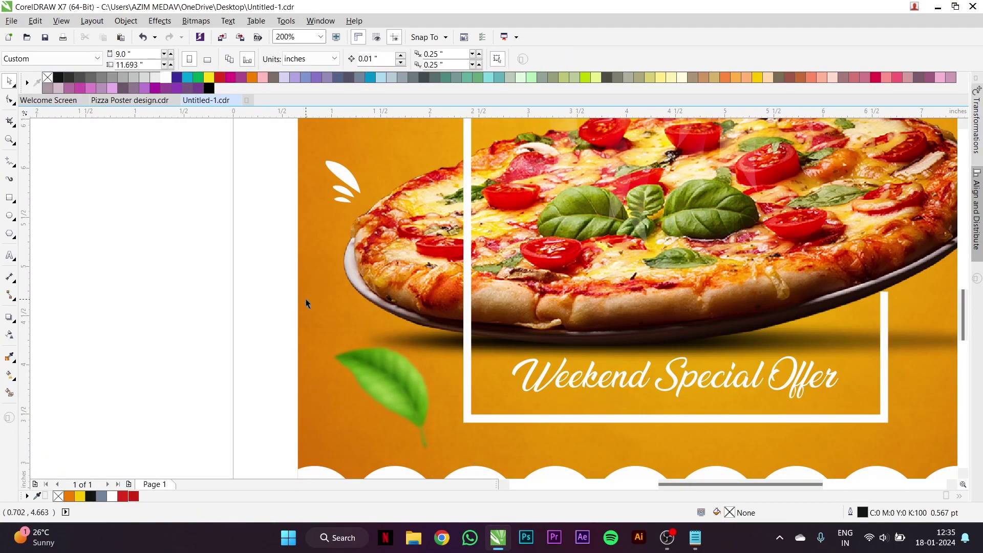
{"action": "scroll", "coordinate": [308, 299], "scroll_direction": "down", "scroll_amount": 1}
{"action": "scroll", "coordinate": [308, 298], "scroll_direction": "down", "scroll_amount": 1}
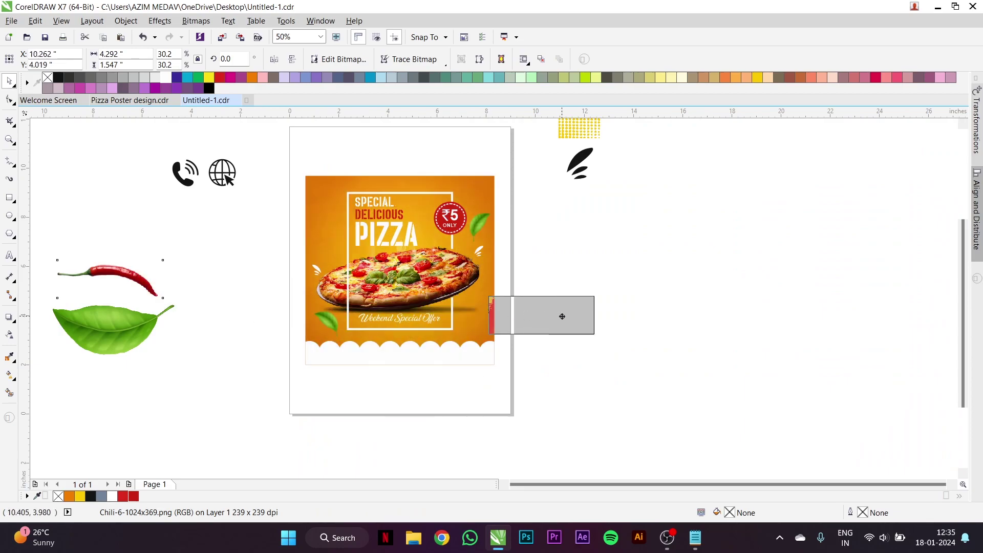
{"action": "left_click_drag", "start_coordinate": [132, 281], "coordinate": [626, 309]}
{"action": "scroll", "coordinate": [620, 308], "scroll_direction": "up", "scroll_amount": 1}
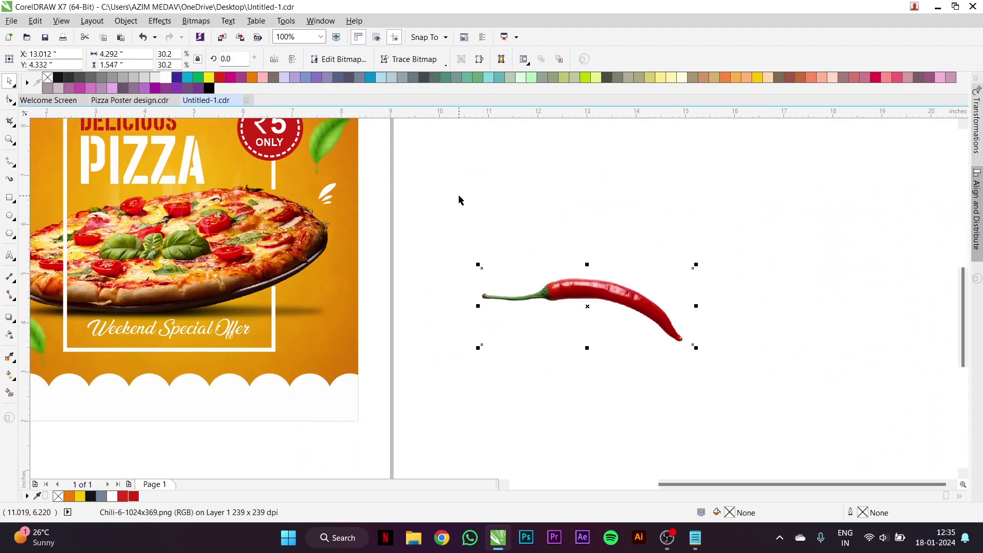
{"action": "left_click", "coordinate": [292, 60]}
{"action": "left_click", "coordinate": [574, 307]}
{"action": "mouse_move", "coordinate": [695, 265]}
{"action": "left_mouse_down"}
{"action": "mouse_move", "coordinate": [652, 243]}
{"action": "mouse_move", "coordinate": [657, 278]}
{"action": "left_mouse_up"}
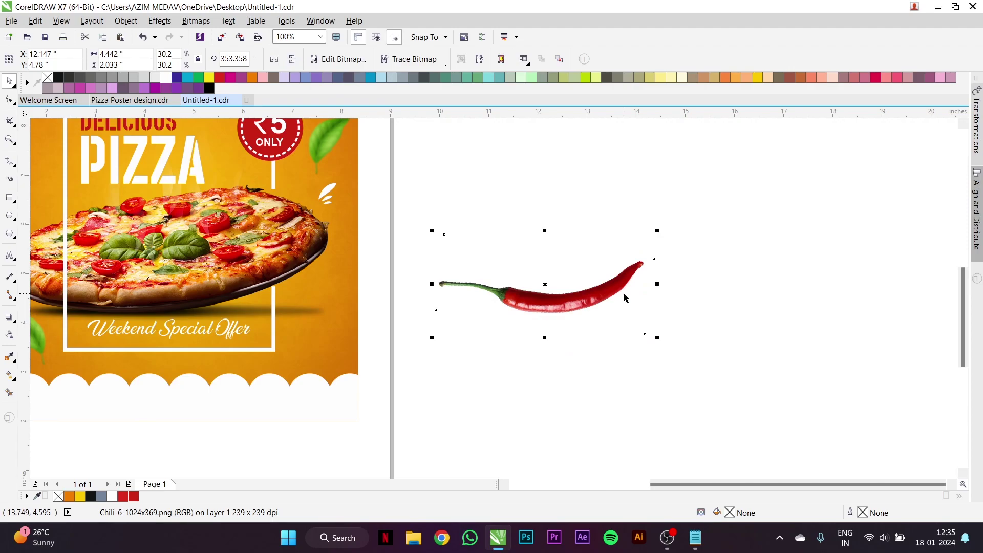
- Apply a Motion Blur with a distance of 100 pixels to the chili copy
{"action": "left_click", "coordinate": [190, 21]}
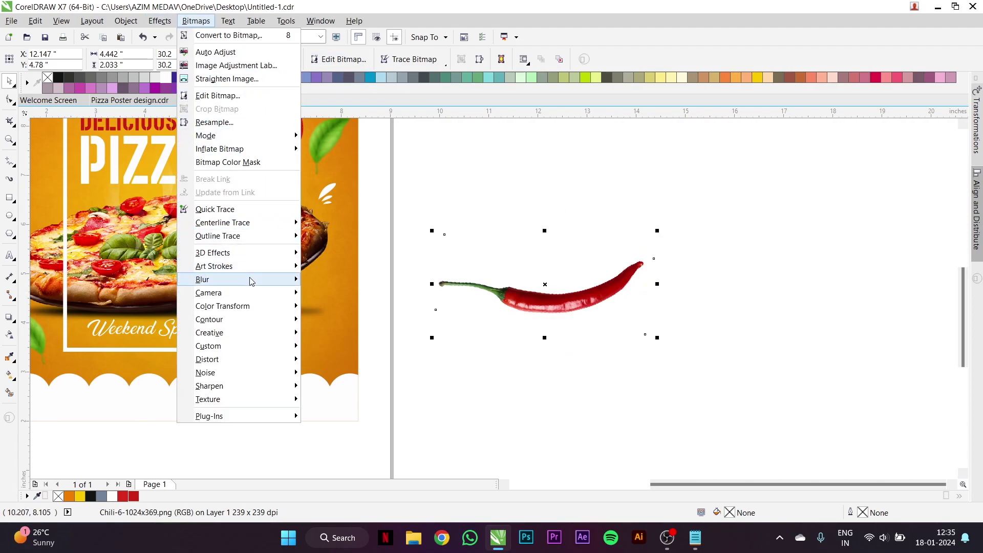
{"action": "mouse_move", "coordinate": [201, 280]}
{"action": "left_click", "coordinate": [335, 333]}
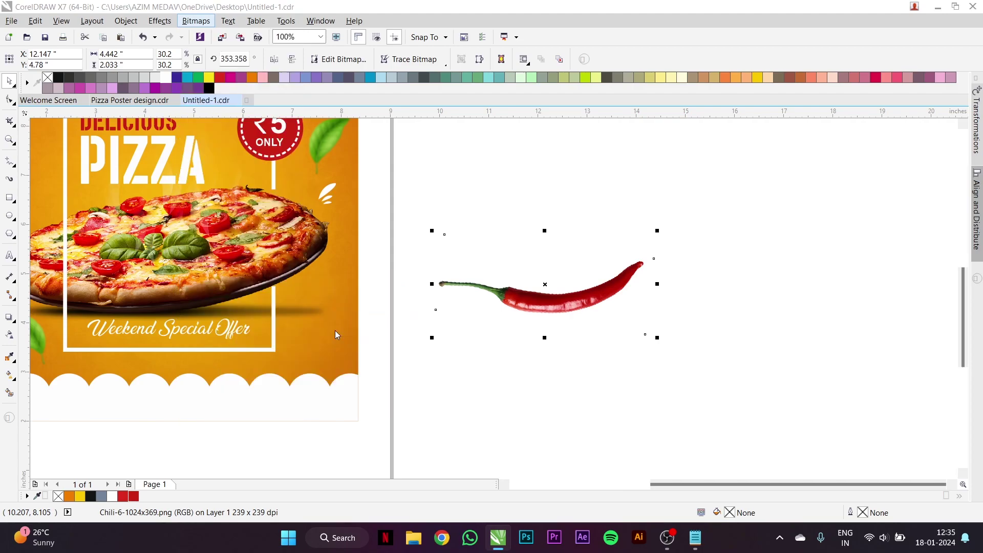
{"action": "left_click_drag", "start_coordinate": [496, 194], "coordinate": [561, 346]}
{"action": "left_click", "coordinate": [458, 397]}
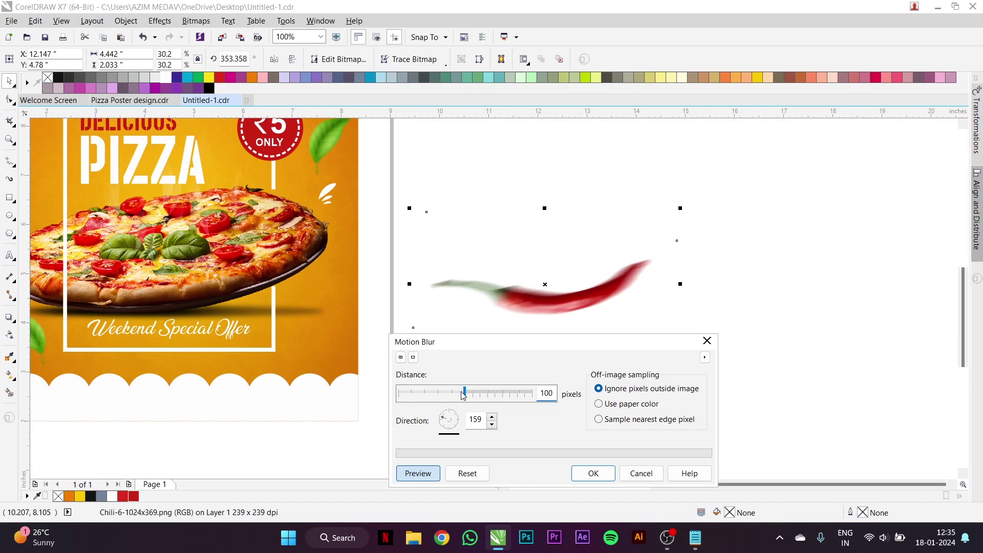
{"action": "left_click", "coordinate": [593, 473]}
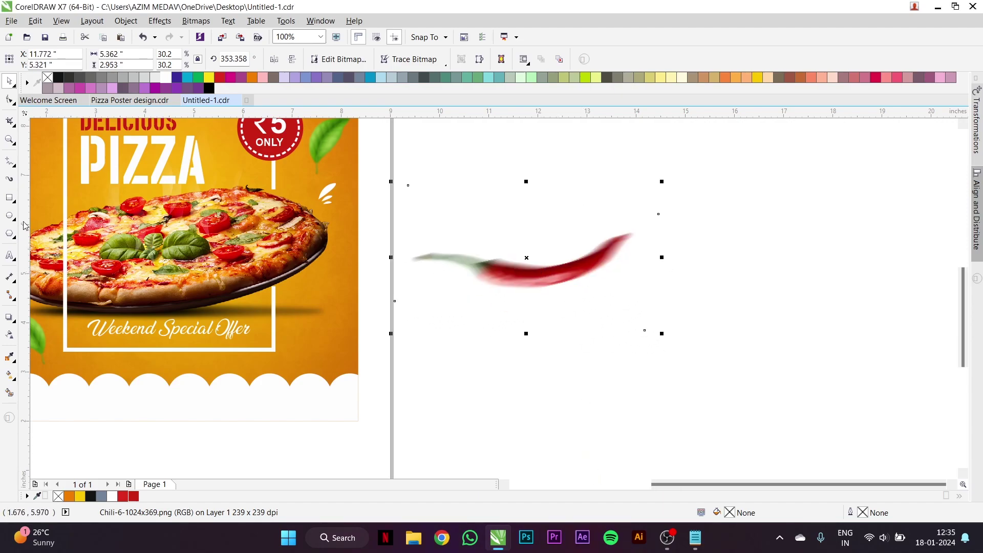
- Intersect a rectangle with the chili's right half to make a cut piece, and move it aside
{"action": "left_click", "coordinate": [9, 197]}
{"action": "left_click_drag", "start_coordinate": [711, 202], "coordinate": [537, 353]}
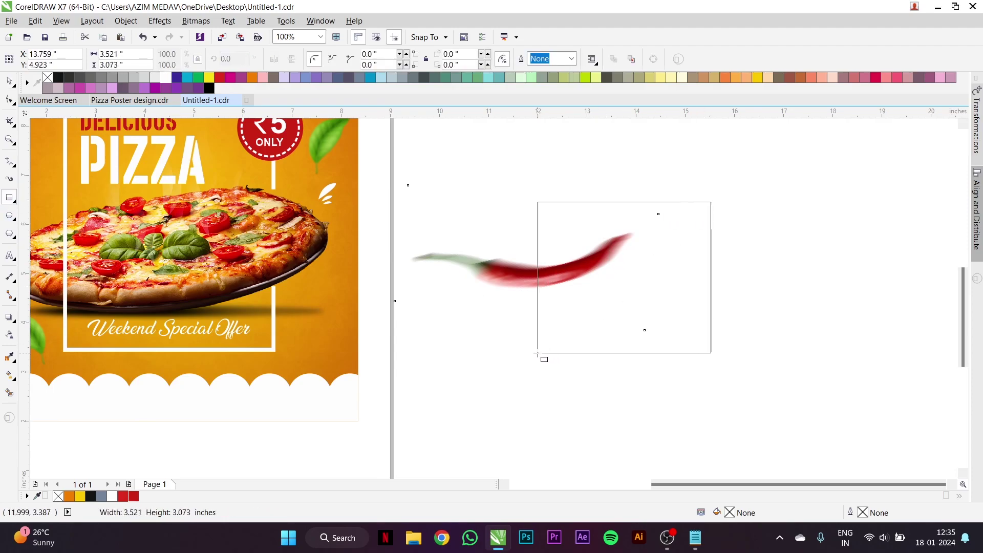
{"action": "key", "text": "space"}
{"action": "left_click", "coordinate": [504, 271], "text": "shift"}
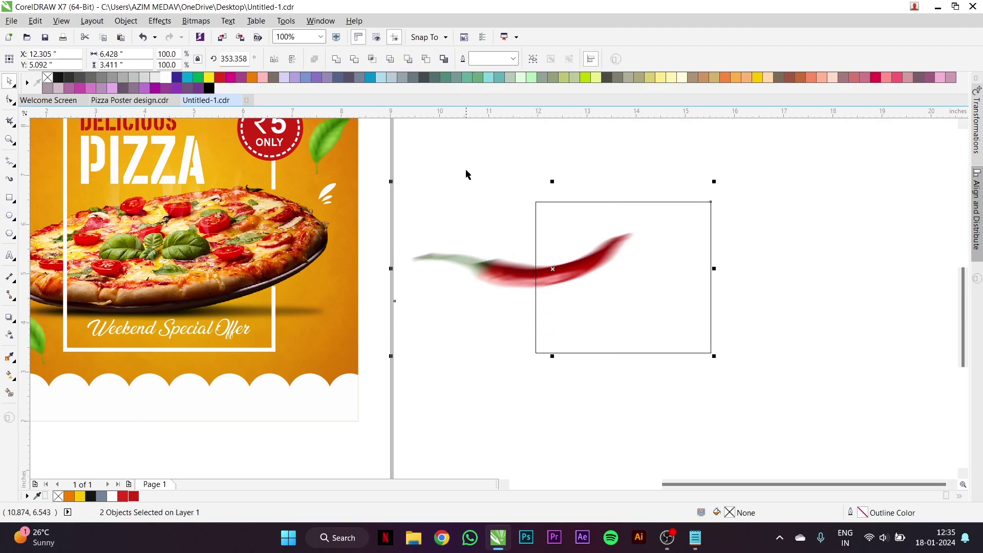
{"action": "left_click", "coordinate": [372, 59]}
{"action": "left_click", "coordinate": [584, 271]}
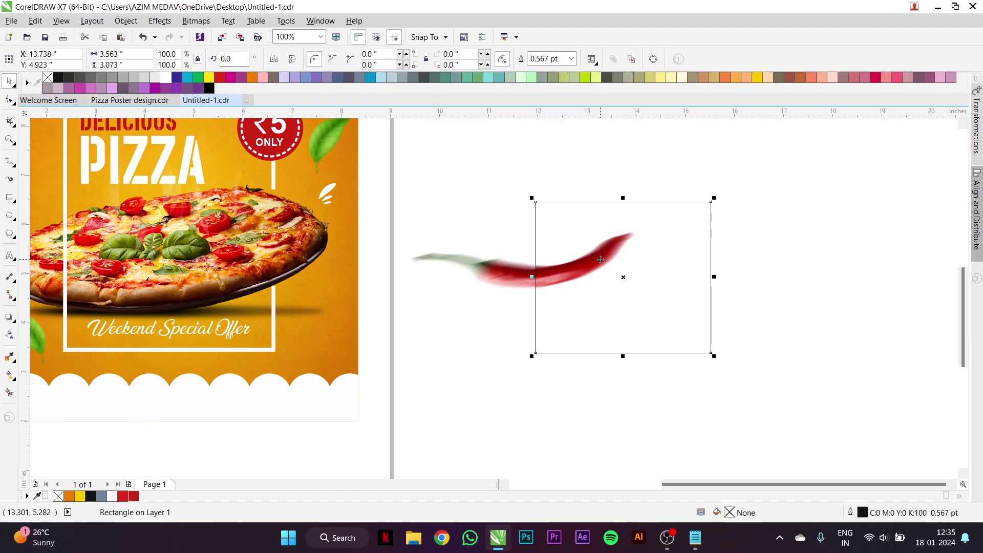
{"action": "left_click", "coordinate": [568, 275]}
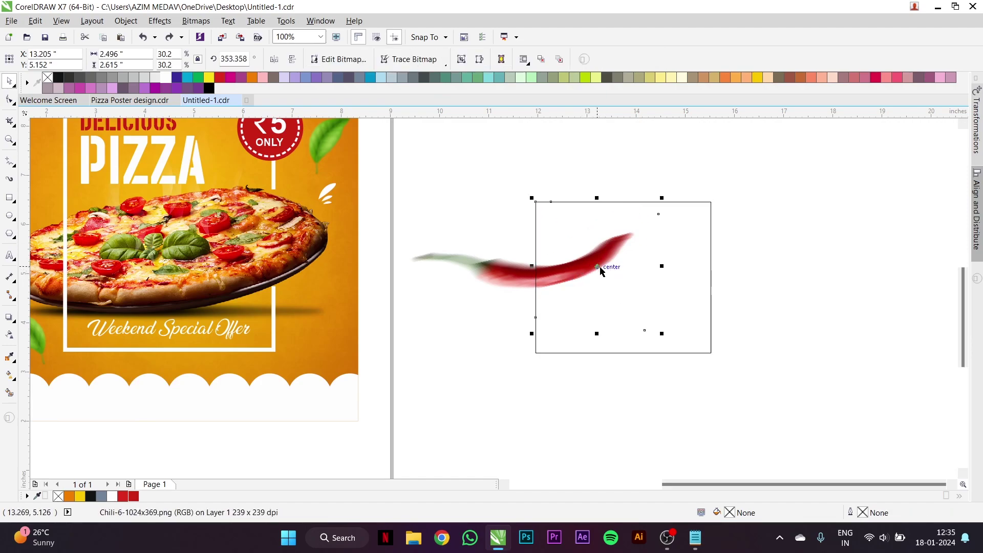
{"action": "left_click_drag", "start_coordinate": [595, 267], "coordinate": [482, 393]}
- Trim the overlapped part off the original chili and delete the leftover rectangle
{"action": "left_click", "coordinate": [535, 304]}
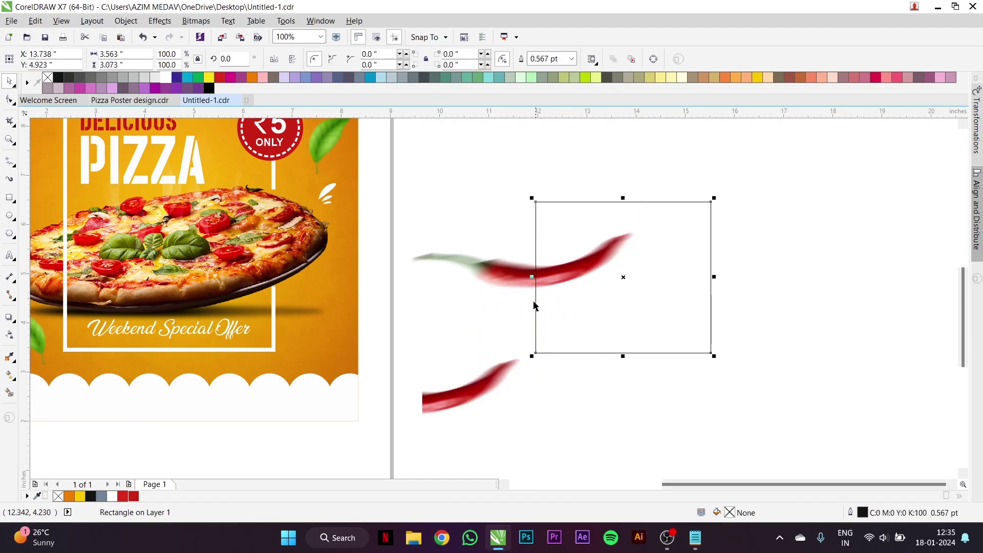
{"action": "left_click", "coordinate": [510, 278], "text": "shift"}
{"action": "left_click", "coordinate": [376, 59]}
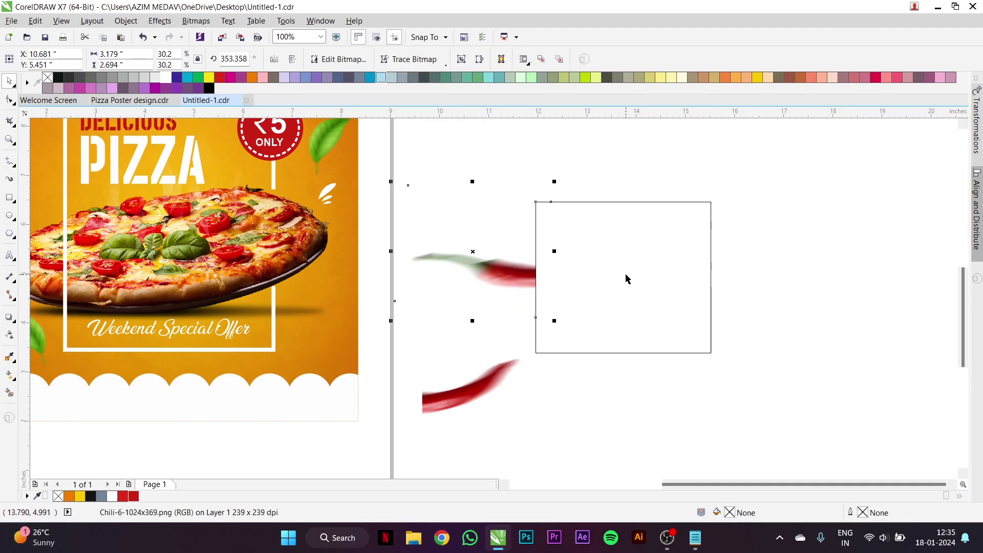
{"action": "left_click", "coordinate": [625, 276]}
{"action": "key", "text": "Delete"}
- Shrink the chili pieces and place them on the poster's right and left edges
{"action": "left_click_drag", "start_coordinate": [522, 274], "coordinate": [353, 309]}
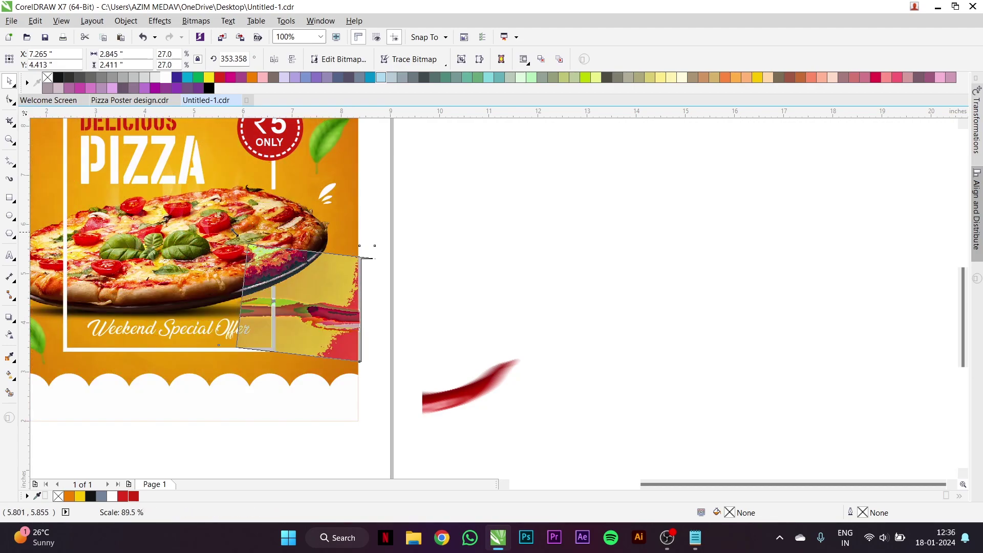
{"action": "left_click_drag", "start_coordinate": [216, 226], "coordinate": [277, 277]}
{"action": "left_click_drag", "start_coordinate": [353, 338], "coordinate": [346, 330]}
{"action": "scroll", "coordinate": [348, 319], "scroll_direction": "up", "scroll_amount": 2}
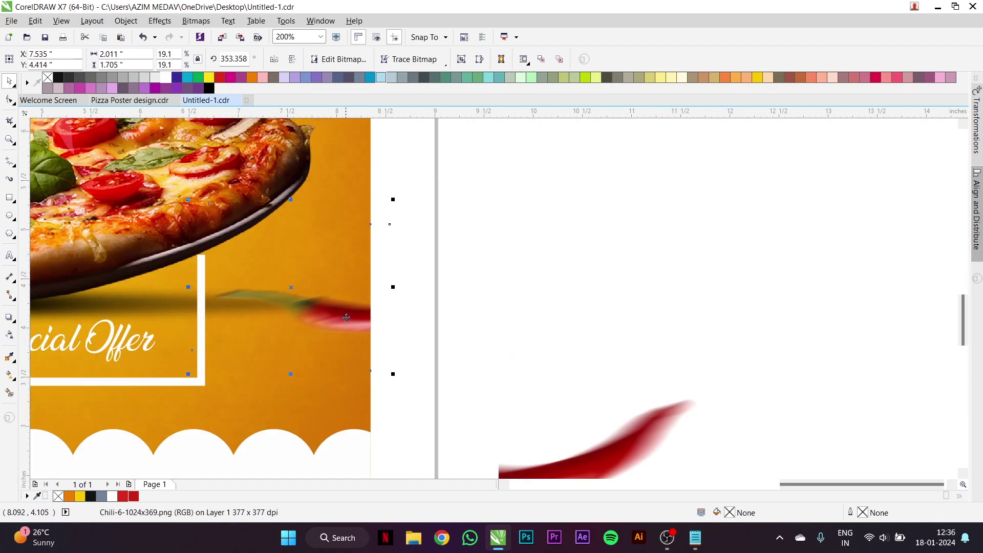
{"action": "scroll", "coordinate": [410, 349], "scroll_direction": "down", "scroll_amount": 3}
{"action": "left_click_drag", "start_coordinate": [583, 391], "coordinate": [353, 275]}
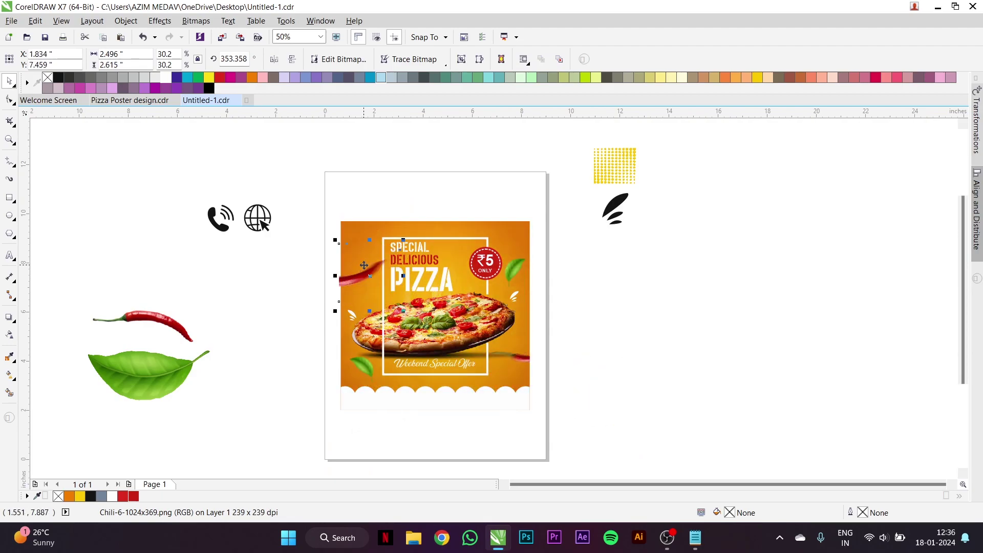
- Rotate the left chili flatter, left-align it with the poster background, and nudge it up
{"action": "scroll", "coordinate": [429, 229], "scroll_direction": "up", "scroll_amount": 2}
{"action": "left_click_drag", "start_coordinate": [441, 221], "coordinate": [364, 234]}
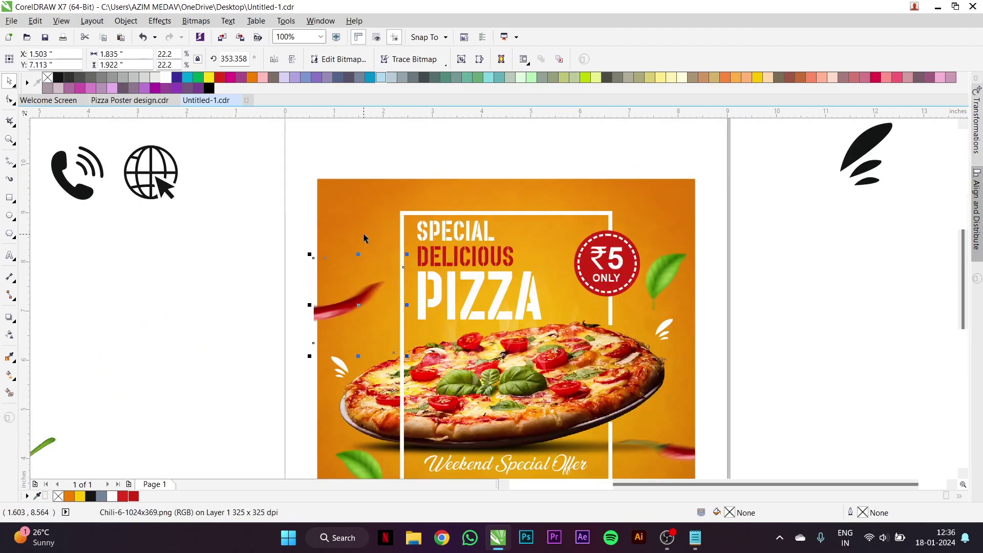
{"action": "left_click", "coordinate": [364, 234], "text": "shift"}
{"action": "key", "text": "l"}
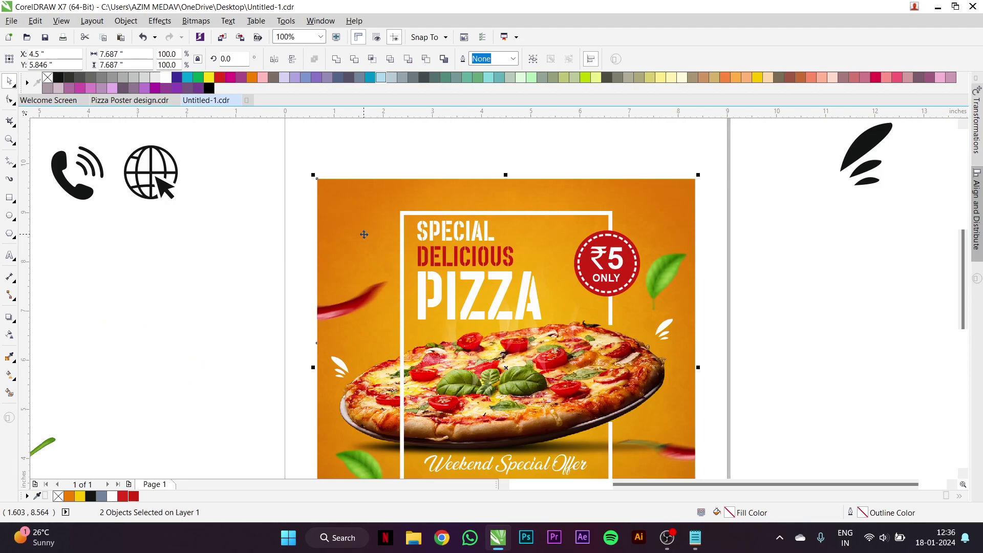
{"action": "left_click_drag", "start_coordinate": [356, 302], "coordinate": [356, 285]}
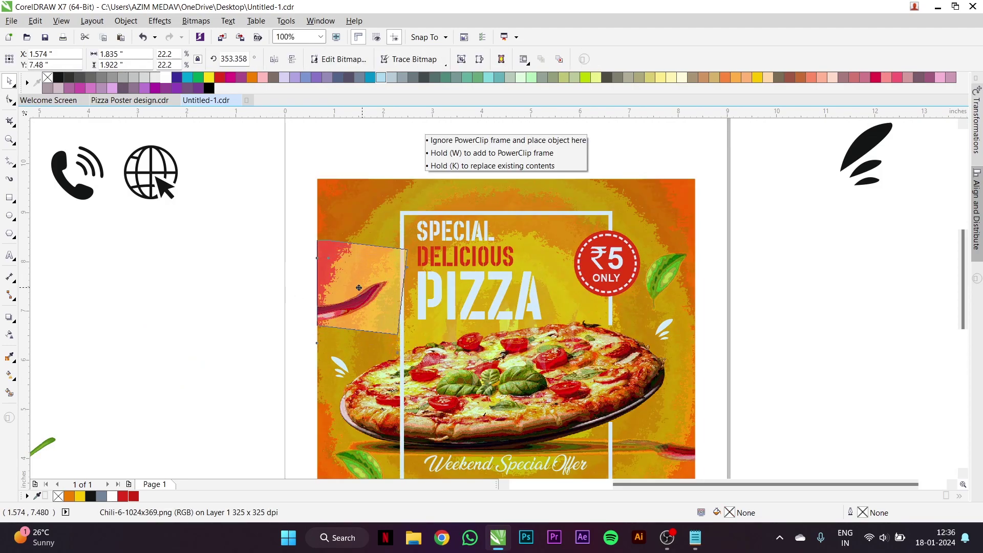
{"action": "left_click", "coordinate": [290, 244]}
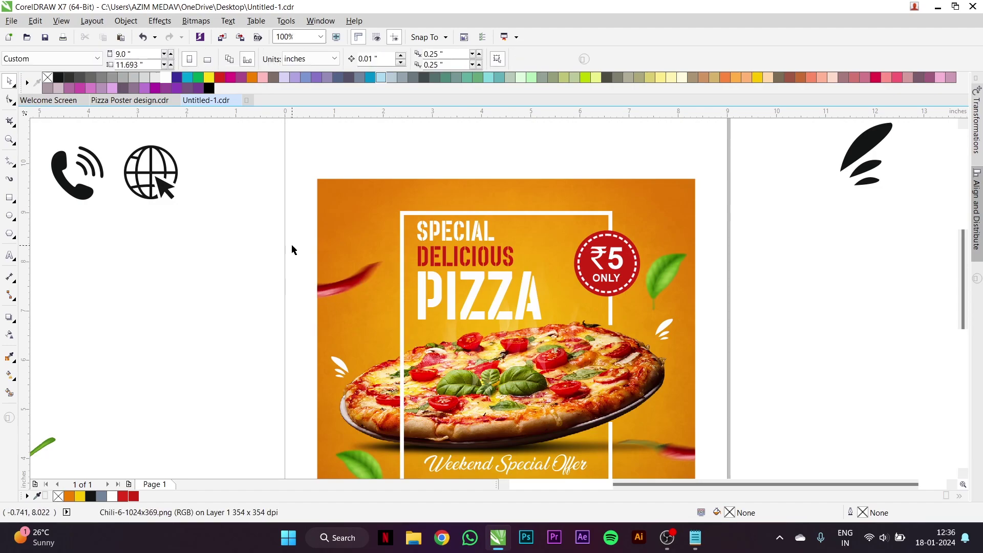
{"action": "scroll", "coordinate": [472, 205], "scroll_direction": "down", "scroll_amount": 1}
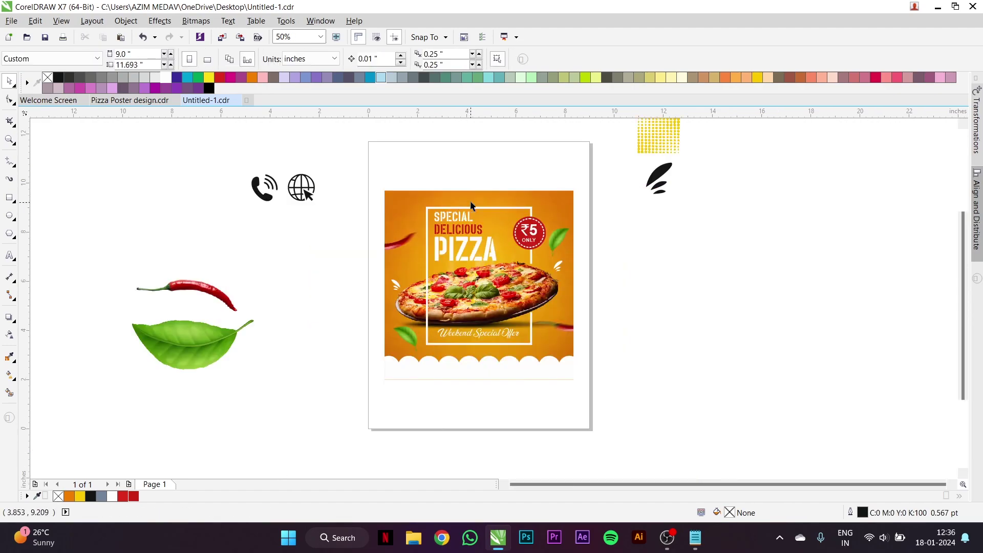
- Delete the spare black leaf and align the dot pattern to the poster's top-right corner
{"action": "left_click", "coordinate": [669, 129]}
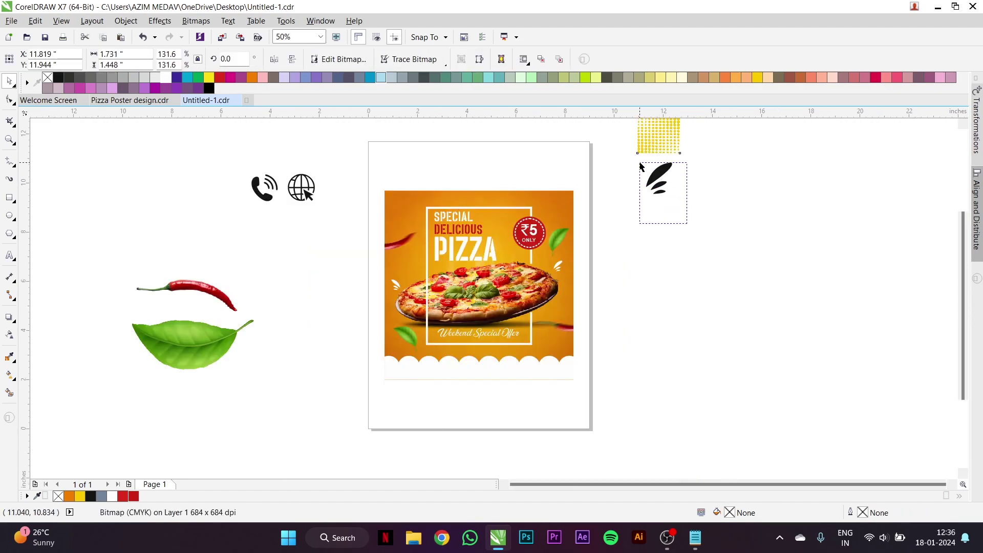
{"action": "left_click", "coordinate": [659, 179]}
{"action": "key", "text": "Delete"}
{"action": "left_click_drag", "start_coordinate": [662, 137], "coordinate": [571, 208]}
{"action": "scroll", "coordinate": [571, 208], "scroll_direction": "up", "scroll_amount": 2}
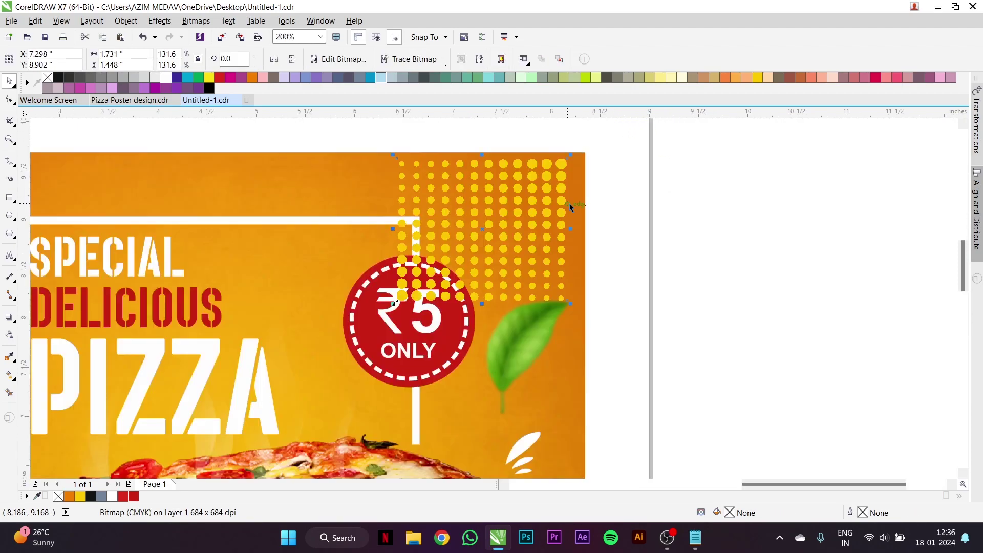
{"action": "left_click", "coordinate": [579, 221], "text": "shift"}
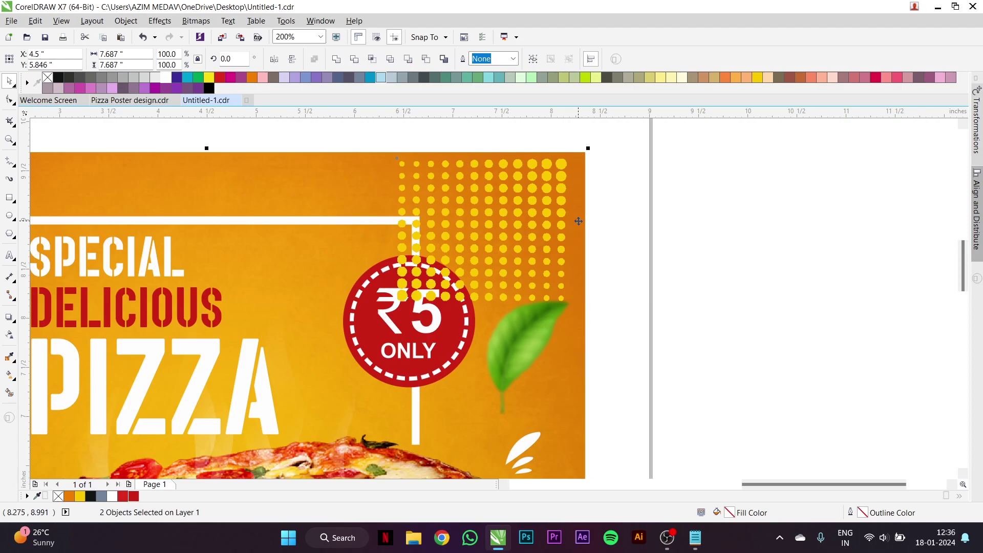
{"action": "key", "text": "r"}
{"action": "key", "text": "t"}
- Add a transparency fade to the dot pattern running toward the lower left
{"action": "left_click", "coordinate": [693, 206]}
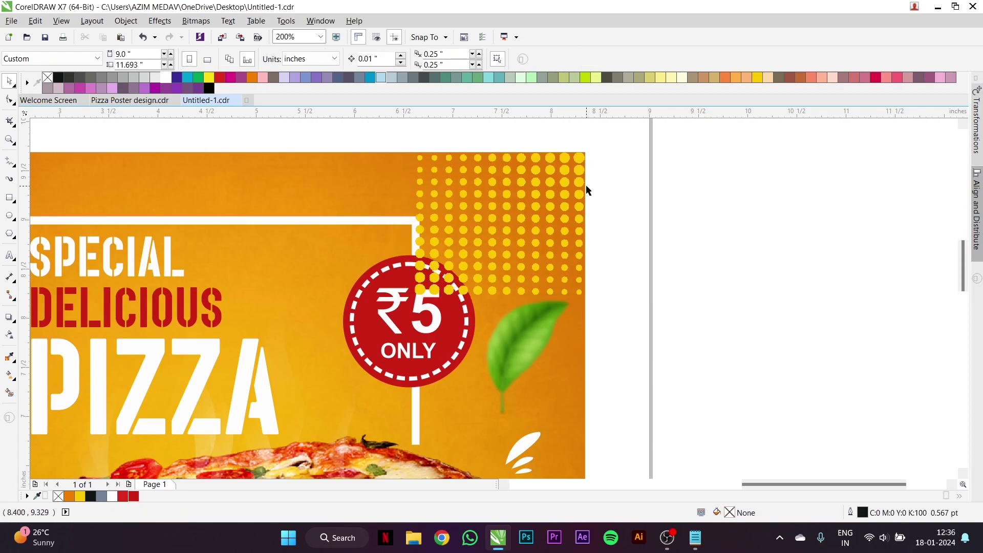
{"action": "left_click", "coordinate": [576, 182]}
{"action": "left_click", "coordinate": [10, 333]}
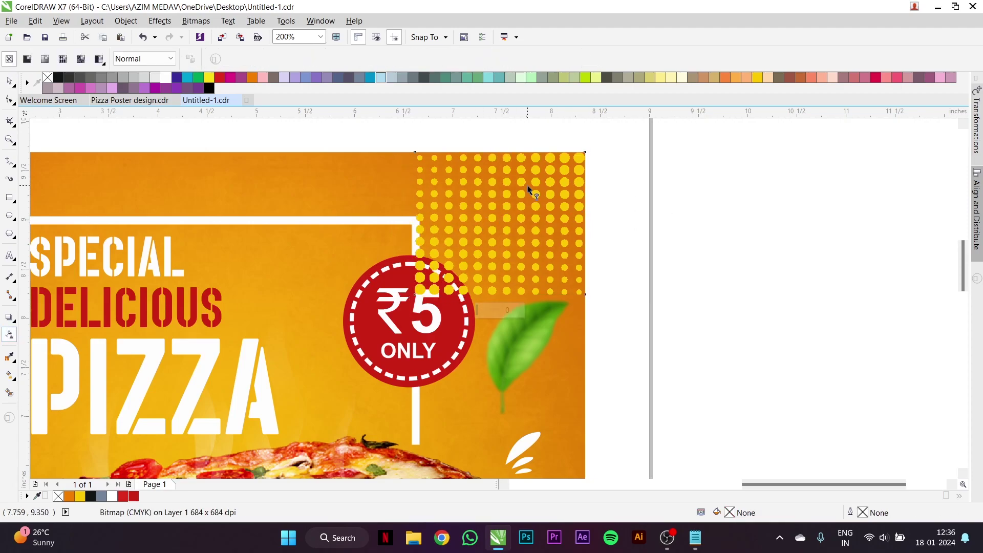
{"action": "left_click_drag", "start_coordinate": [534, 195], "coordinate": [470, 240]}
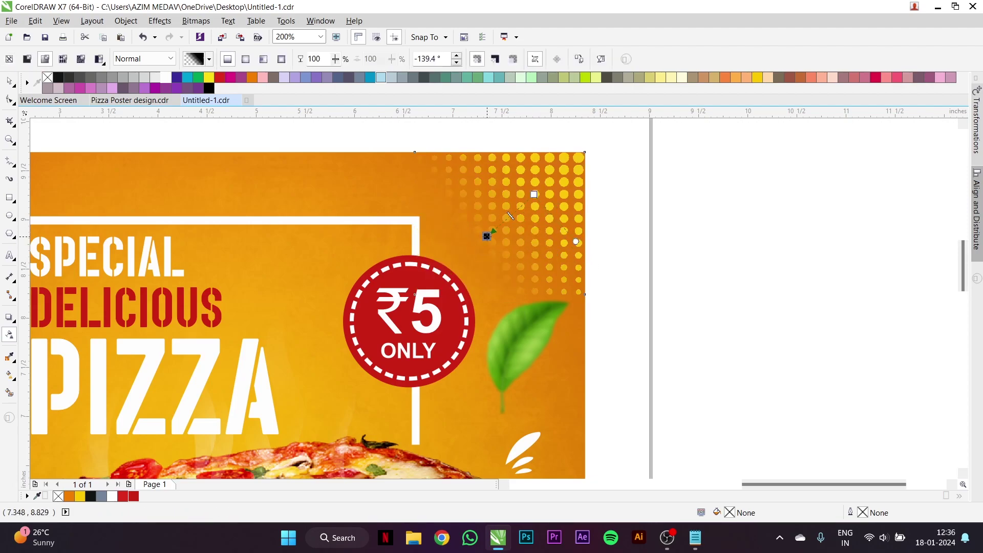
{"action": "left_click_drag", "start_coordinate": [486, 236], "coordinate": [487, 238]}
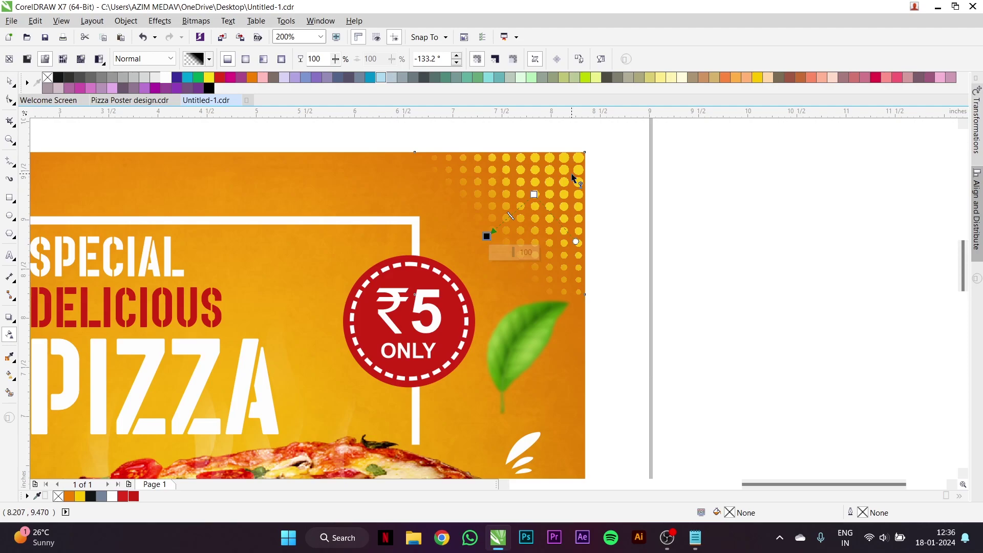
{"action": "key", "text": "space"}
- Readjust the dot fade and stretch the pattern to fill the top-right corner
{"action": "scroll", "coordinate": [613, 209], "scroll_direction": "down", "scroll_amount": 3}
{"action": "scroll", "coordinate": [591, 220], "scroll_direction": "up", "scroll_amount": 3}
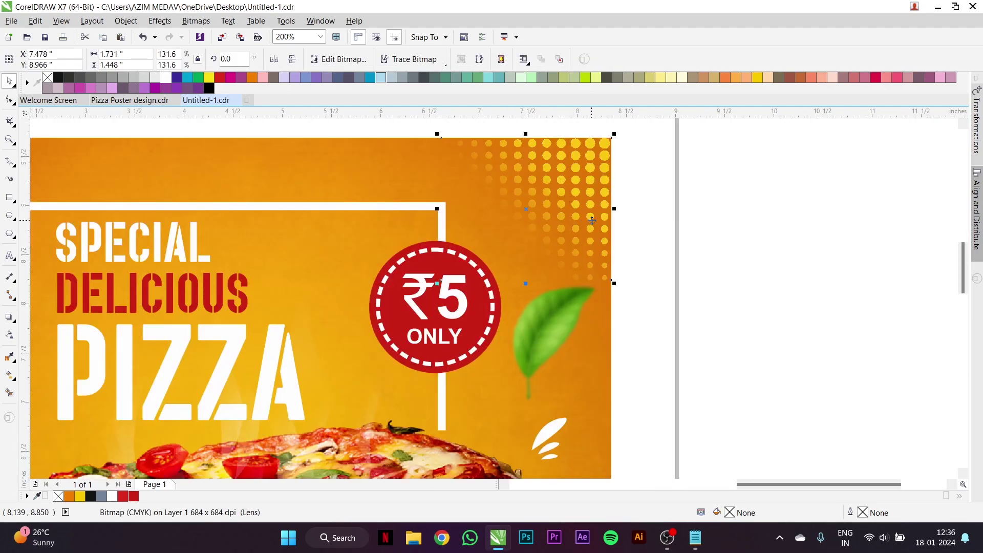
{"action": "left_click", "coordinate": [7, 336]}
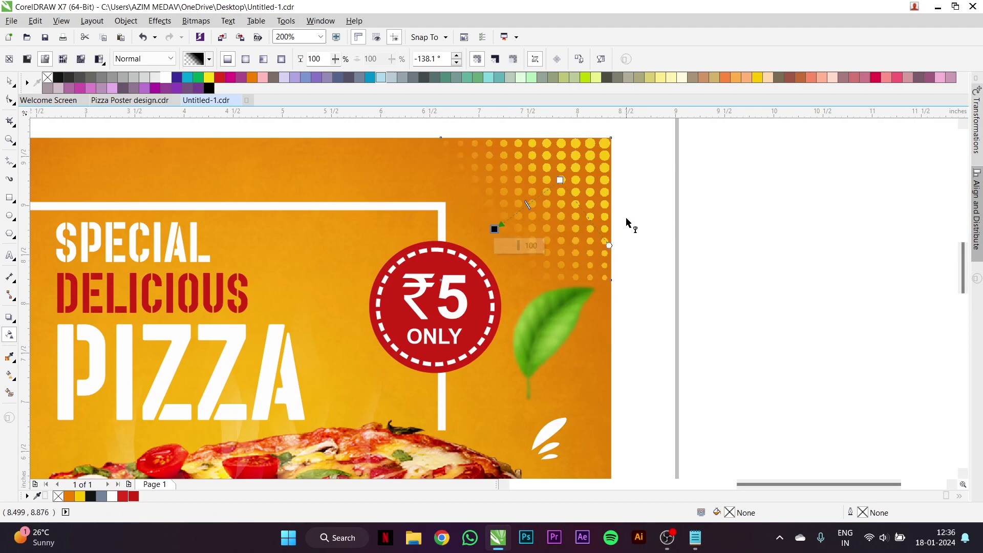
{"action": "key", "text": "space"}
{"action": "left_click_drag", "start_coordinate": [612, 208], "coordinate": [402, 213]}
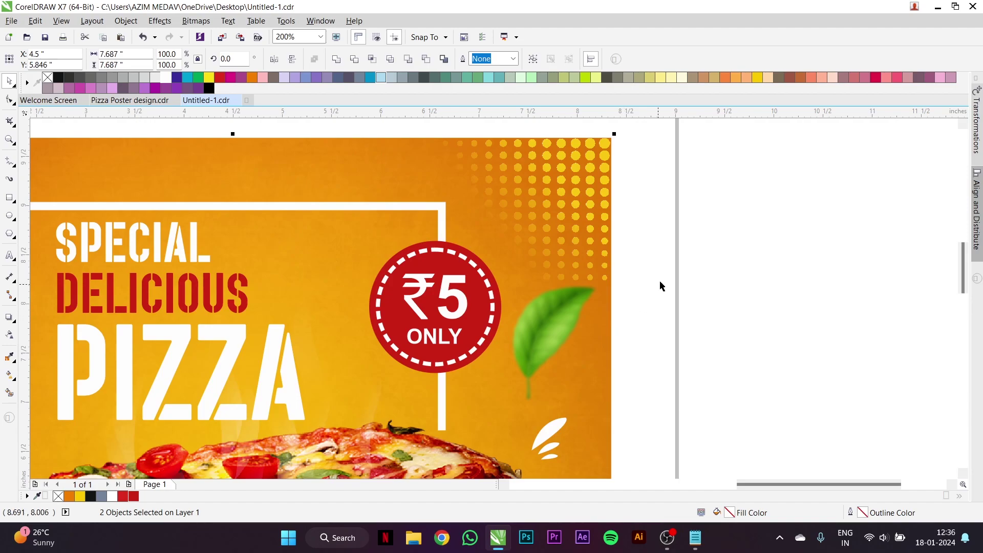
{"action": "left_click", "coordinate": [650, 246]}
{"action": "scroll", "coordinate": [646, 245], "scroll_direction": "down", "scroll_amount": 3}
{"action": "scroll", "coordinate": [534, 236], "scroll_direction": "down", "scroll_amount": 2}
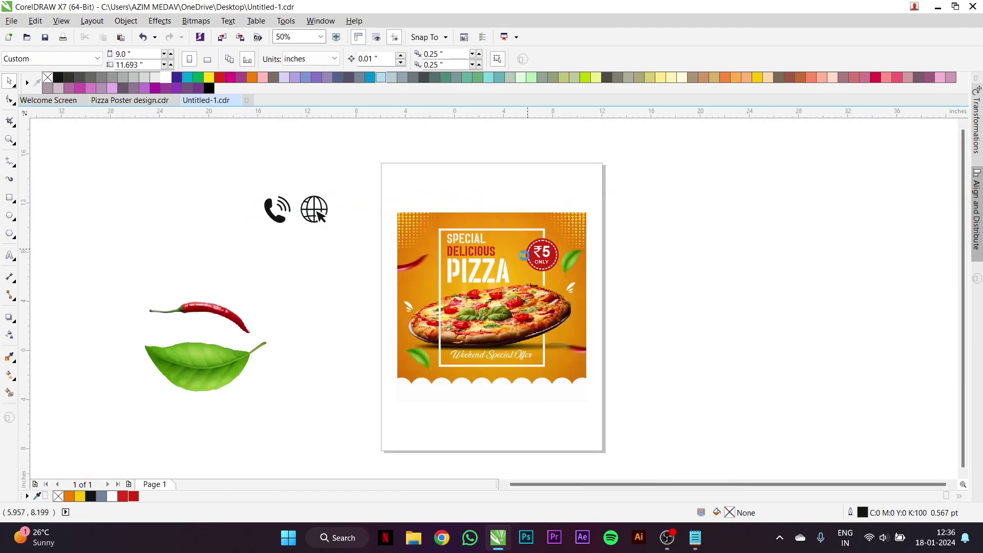
- Draw a rectangle about 1.6 inches wide below the scalloped edge and round it into a pill
{"action": "scroll", "coordinate": [529, 304], "scroll_direction": "down", "scroll_amount": 1}
{"action": "scroll", "coordinate": [530, 337], "scroll_direction": "up", "scroll_amount": 2}
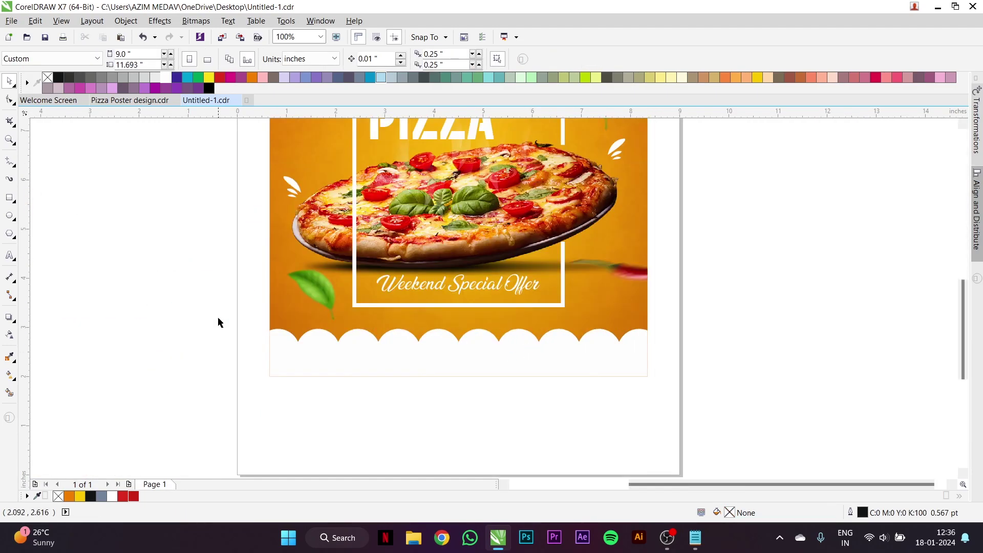
{"action": "left_click", "coordinate": [9, 197]}
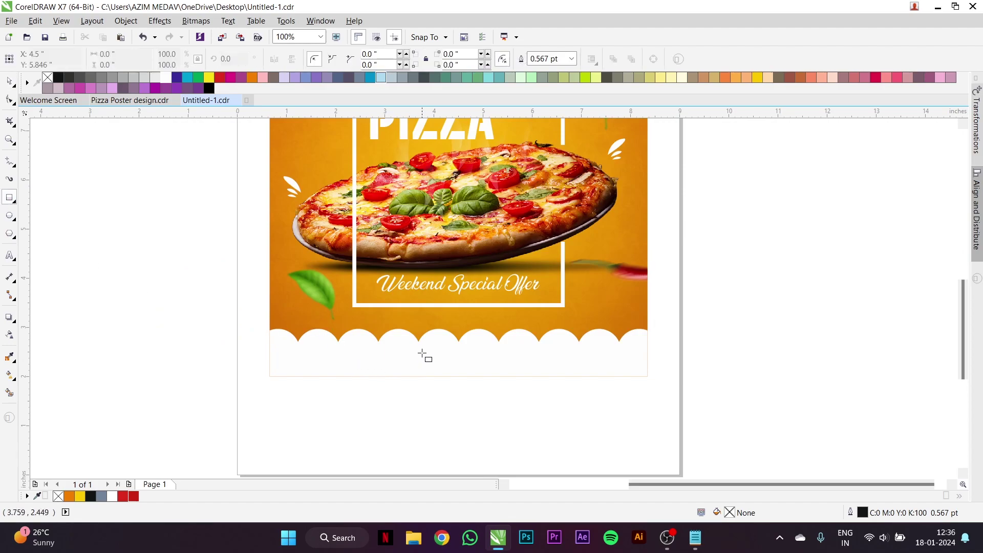
{"action": "scroll", "coordinate": [428, 358], "scroll_direction": "up", "scroll_amount": 2}
{"action": "left_click_drag", "start_coordinate": [401, 345], "coordinate": [582, 381]}
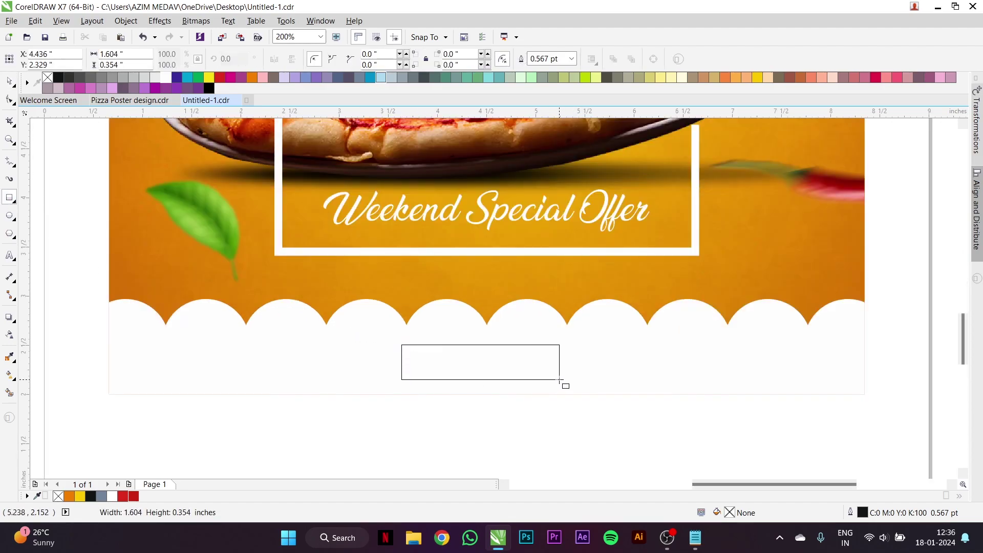
{"action": "left_click_drag", "start_coordinate": [582, 381], "coordinate": [562, 378]}
{"action": "key", "text": "space"}
{"action": "left_click", "coordinate": [7, 101]}
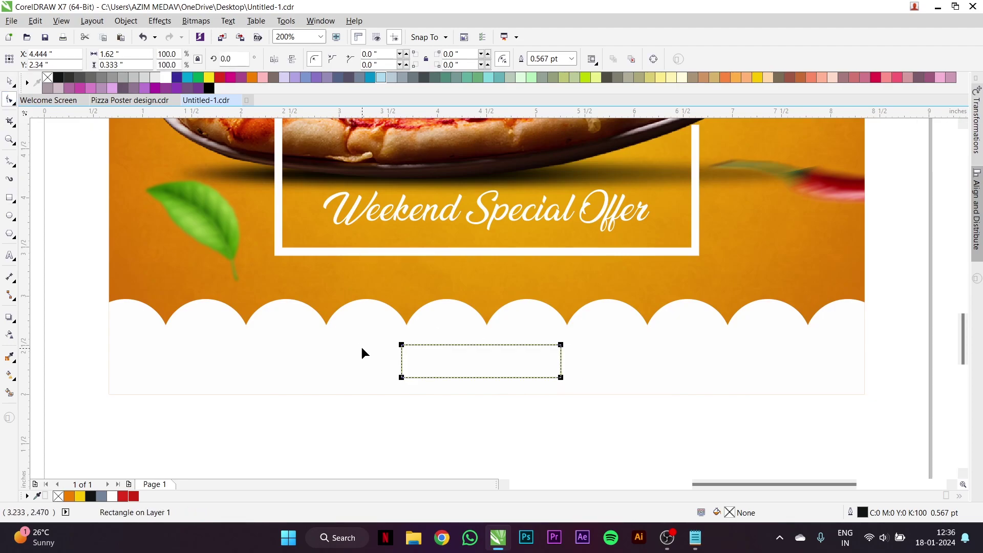
{"action": "left_click_drag", "start_coordinate": [401, 346], "coordinate": [442, 388]}
{"action": "key", "text": "space"}
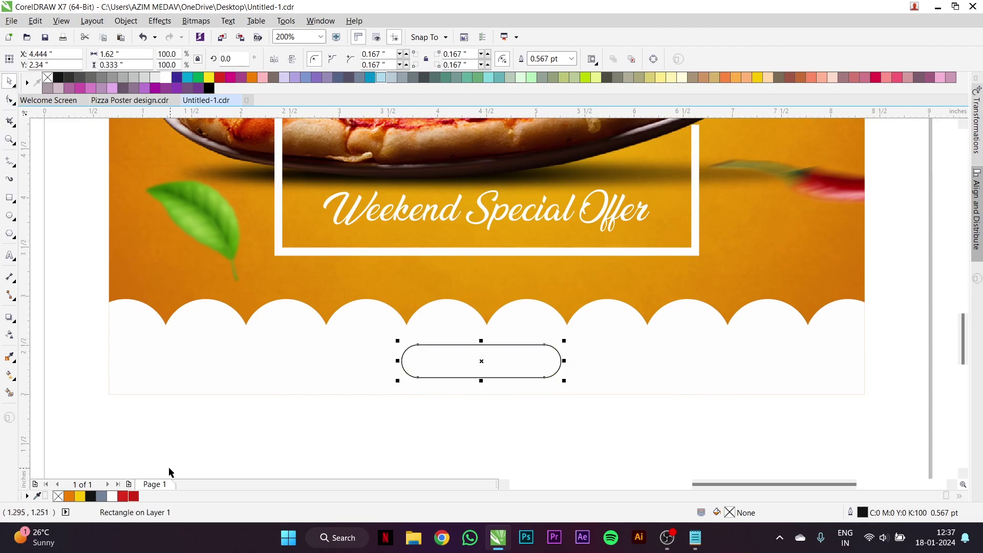
- Fill the pill red, centre it horizontally on the poster, and remove its outline
{"action": "left_click", "coordinate": [134, 497]}
{"action": "key", "text": "ctrl+a"}
{"action": "key", "text": "c"}
{"action": "left_click", "coordinate": [532, 367]}
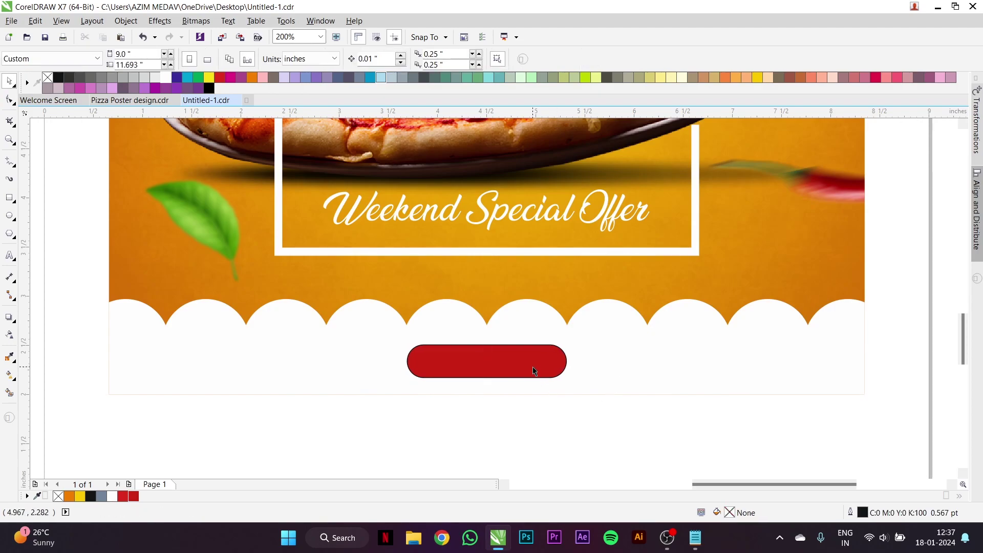
{"action": "right_click", "coordinate": [47, 77]}
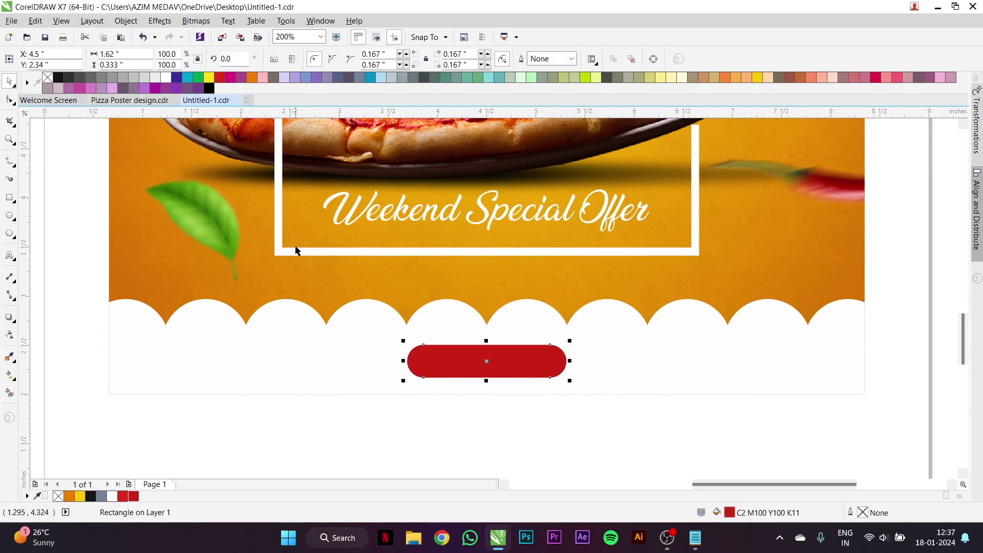
{"action": "left_click", "coordinate": [701, 541]}
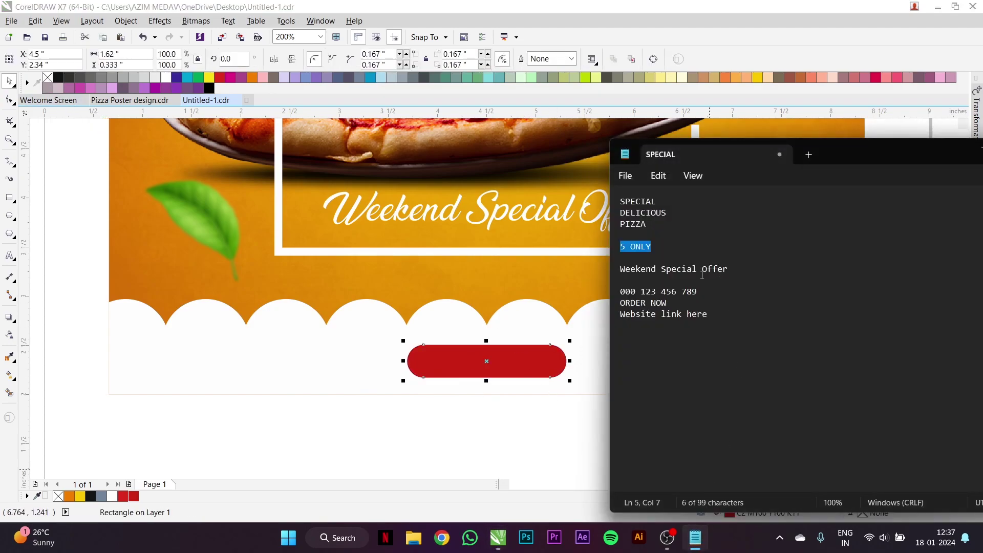
- Paste the ORDER NOW line from the notes as bold text on the canvas
{"action": "left_click_drag", "start_coordinate": [689, 303], "coordinate": [627, 305]}
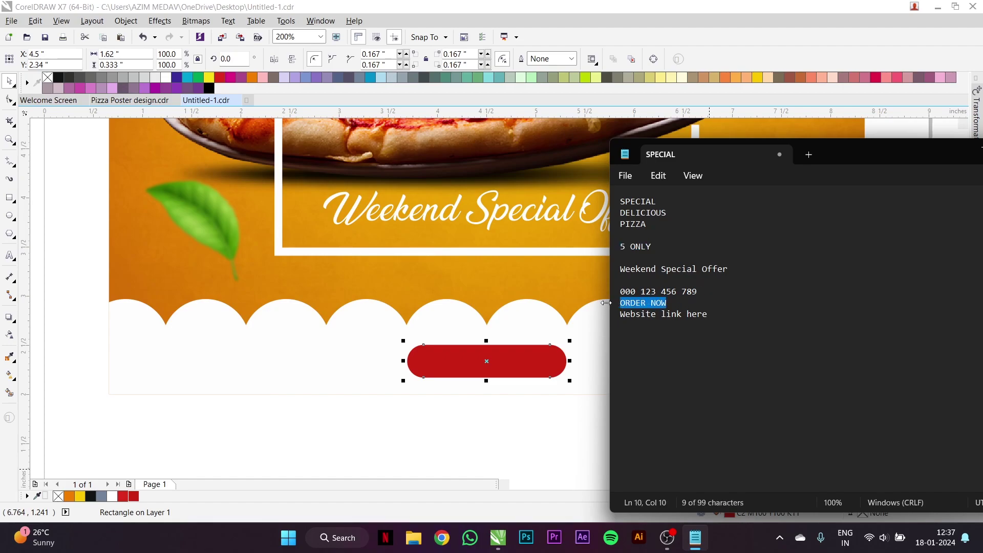
{"action": "left_click", "coordinate": [484, 422]}
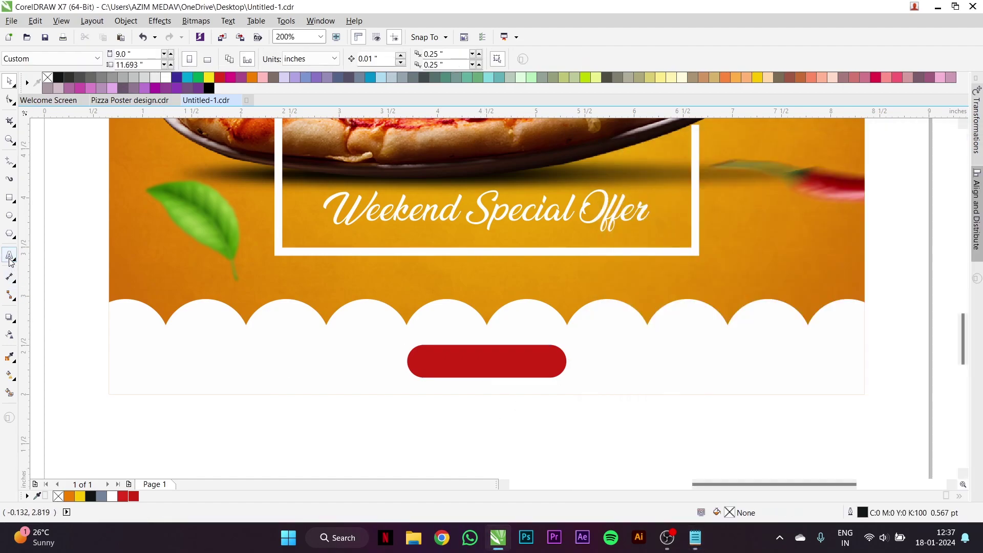
{"action": "left_click", "coordinate": [10, 259]}
{"action": "left_click", "coordinate": [472, 430]}
{"action": "key", "text": "ctrl+v"}
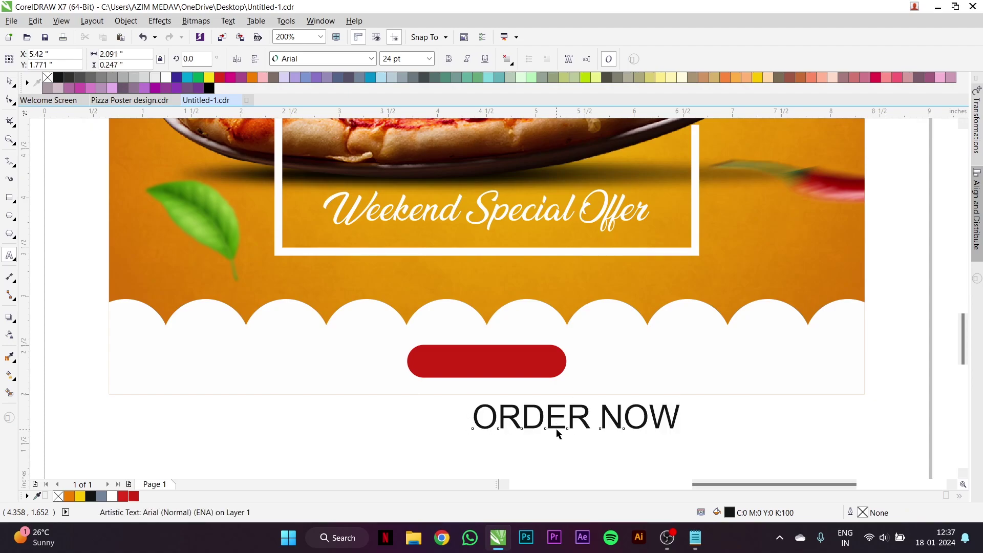
{"action": "key", "text": "ctrl+space"}
{"action": "left_click", "coordinate": [448, 60]}
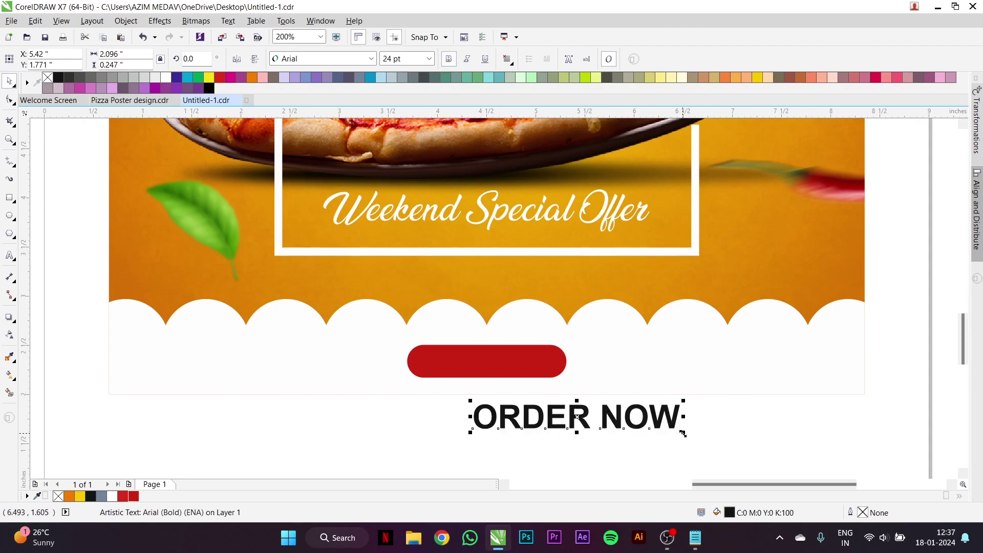
- Centre the ORDER NOW text on the red button, make it white, and resize it
{"action": "left_click_drag", "start_coordinate": [683, 434], "coordinate": [618, 417]}
{"action": "left_click", "coordinate": [543, 361], "text": "shift"}
{"action": "key", "text": "c"}
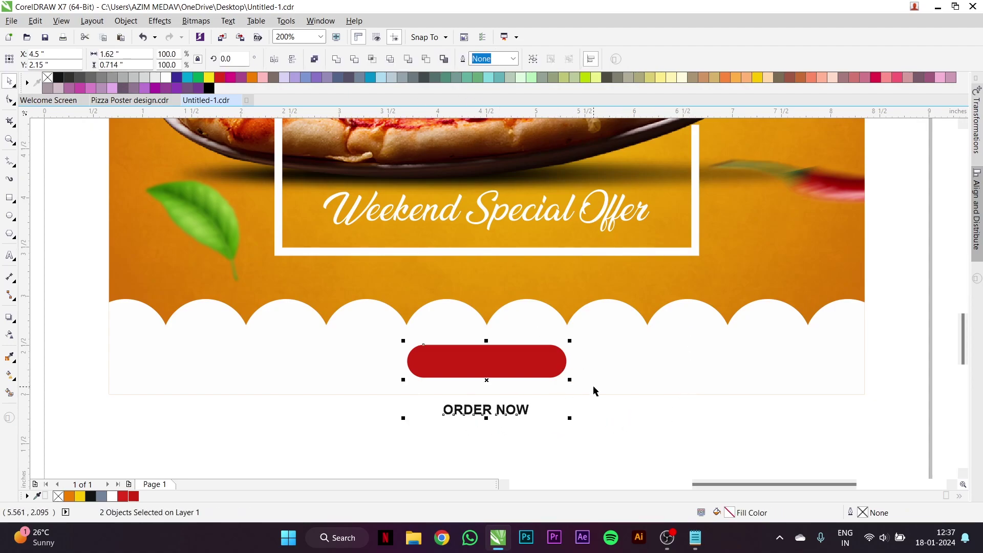
{"action": "key", "text": "e"}
{"action": "left_click", "coordinate": [505, 356]}
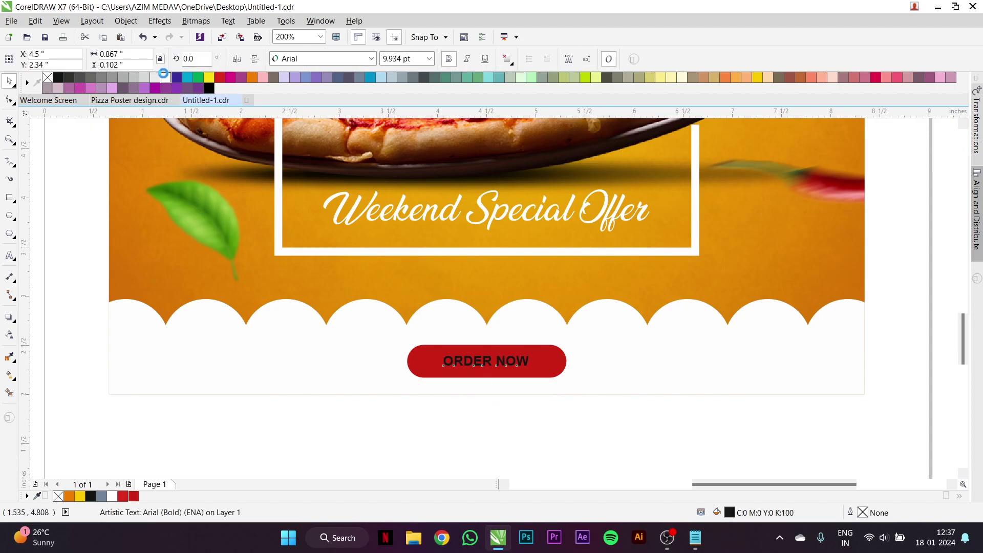
{"action": "left_click", "coordinate": [164, 77]}
{"action": "left_click_drag", "start_coordinate": [533, 369], "coordinate": [546, 375]}
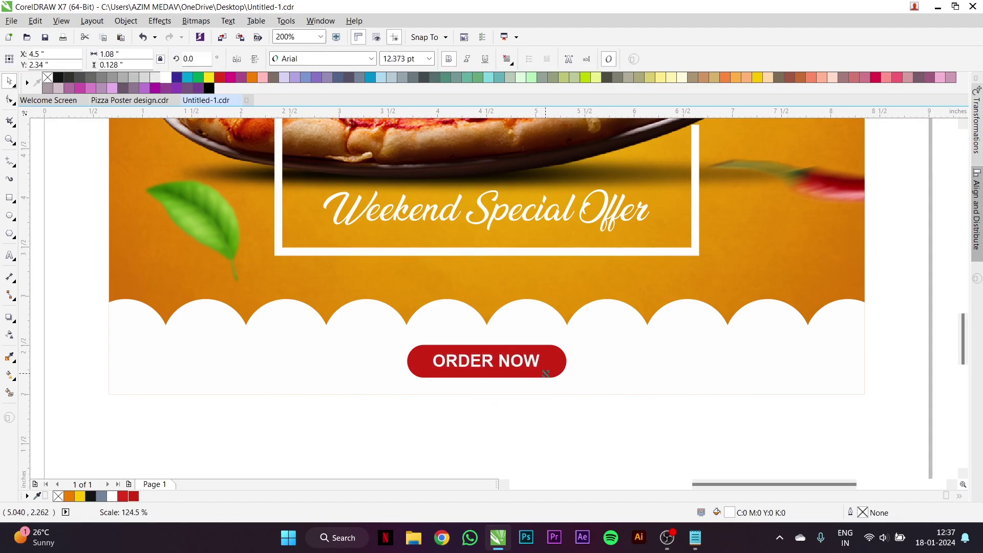
- Shrink the ORDER NOW button slightly and place a copy of the text below the poster
{"action": "left_click", "coordinate": [552, 372], "text": "shift"}
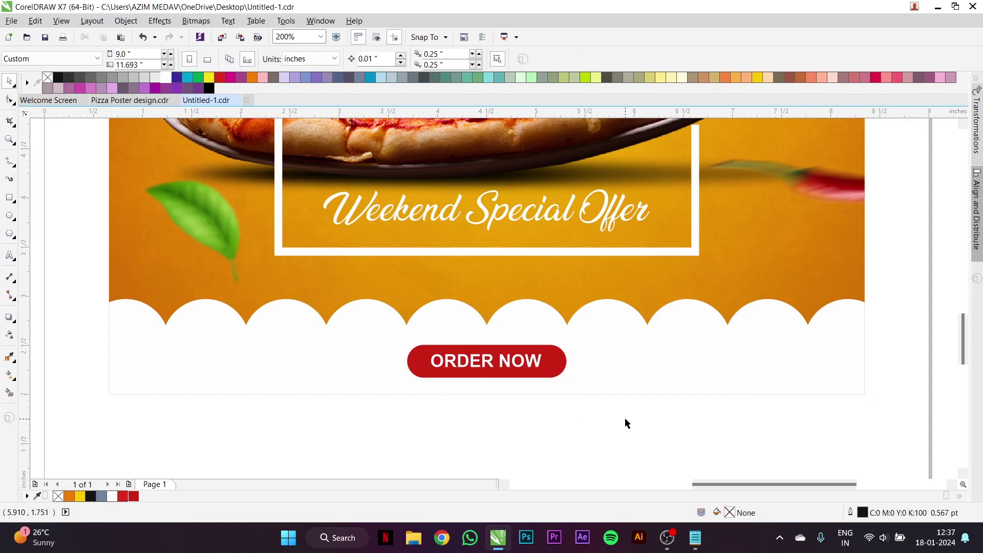
{"action": "scroll", "coordinate": [625, 417], "scroll_direction": "down", "scroll_amount": 2}
{"action": "scroll", "coordinate": [593, 401], "scroll_direction": "up", "scroll_amount": 2}
{"action": "left_click_drag", "start_coordinate": [593, 399], "coordinate": [586, 399]}
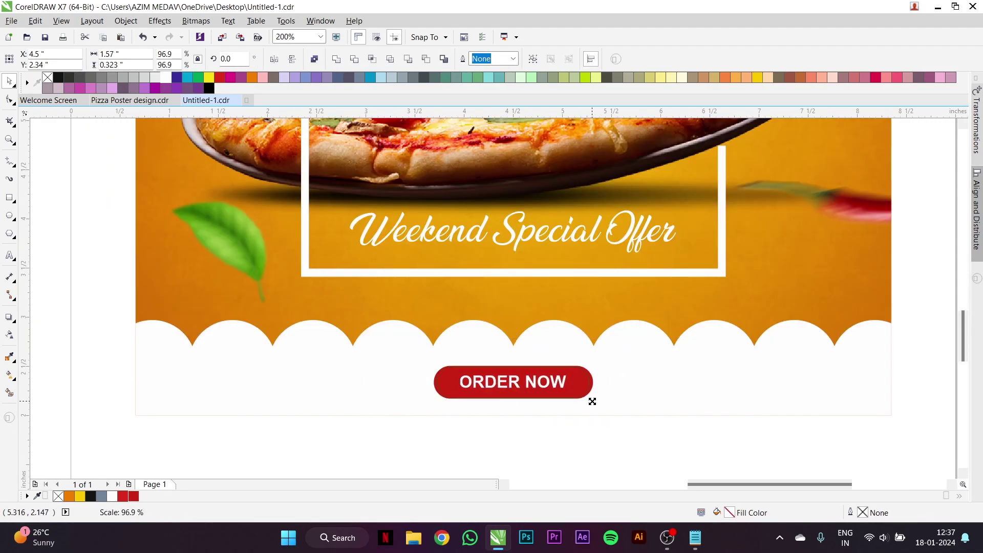
{"action": "left_click", "coordinate": [695, 537]}
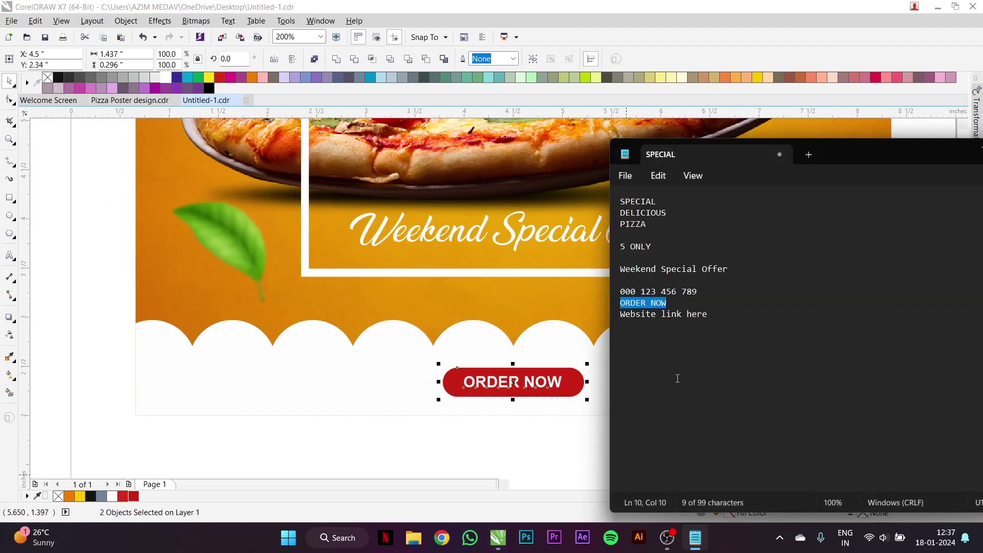
{"action": "left_click_drag", "start_coordinate": [722, 314], "coordinate": [628, 321]}
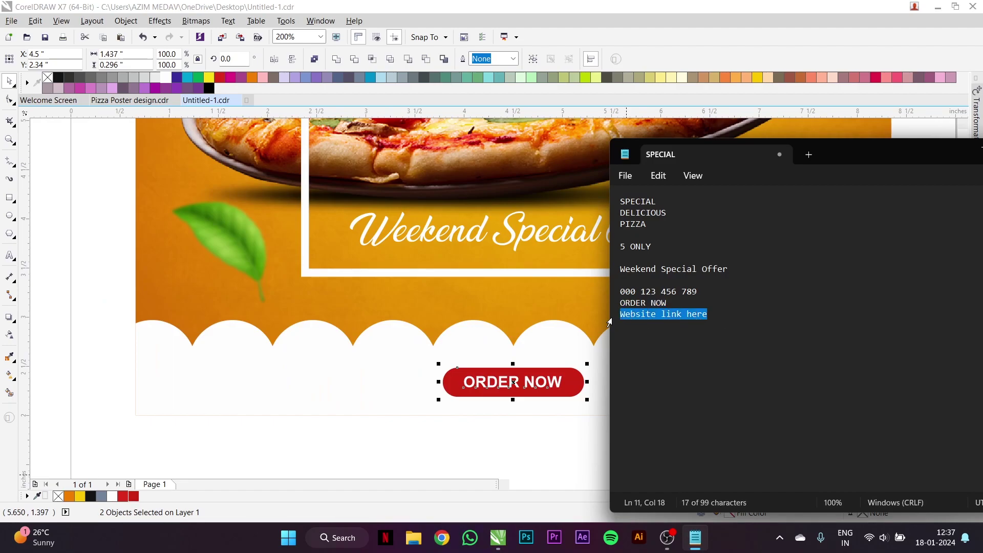
{"action": "left_click", "coordinate": [480, 448]}
{"action": "left_click_drag", "start_coordinate": [510, 383], "coordinate": [500, 427]}
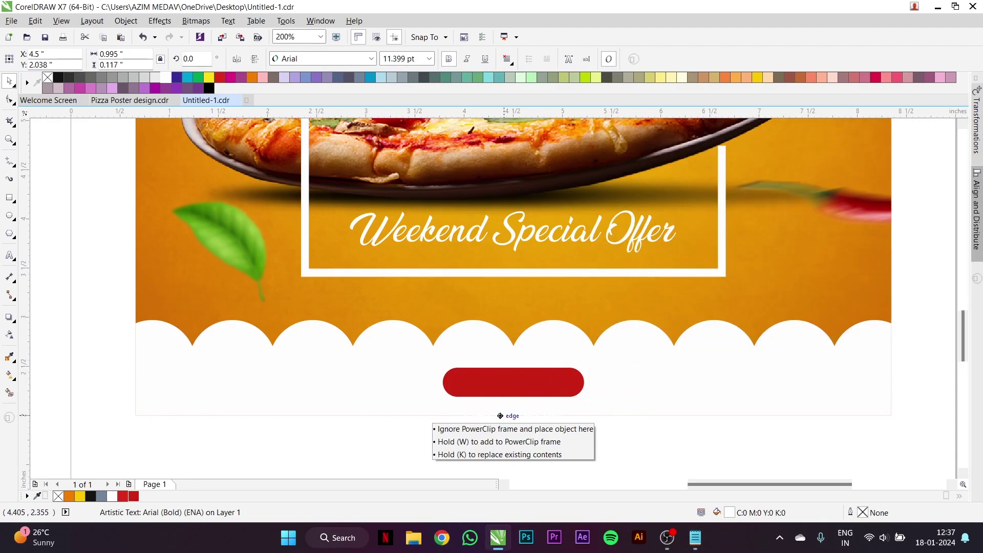
- Make the copied text black, reword it to 'Website link here', and move it to the band's right
{"action": "left_click", "coordinate": [57, 78]}
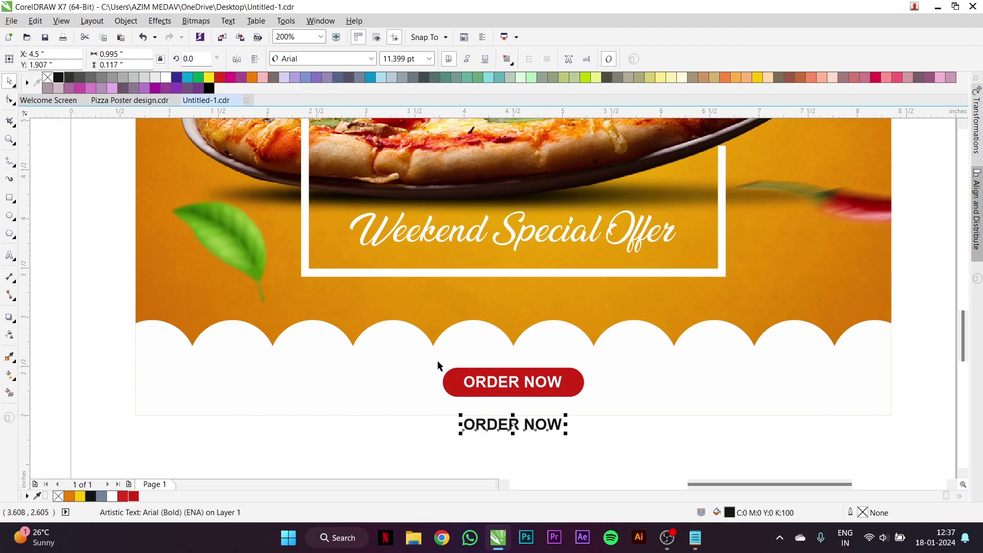
{"action": "double_click", "coordinate": [512, 426]}
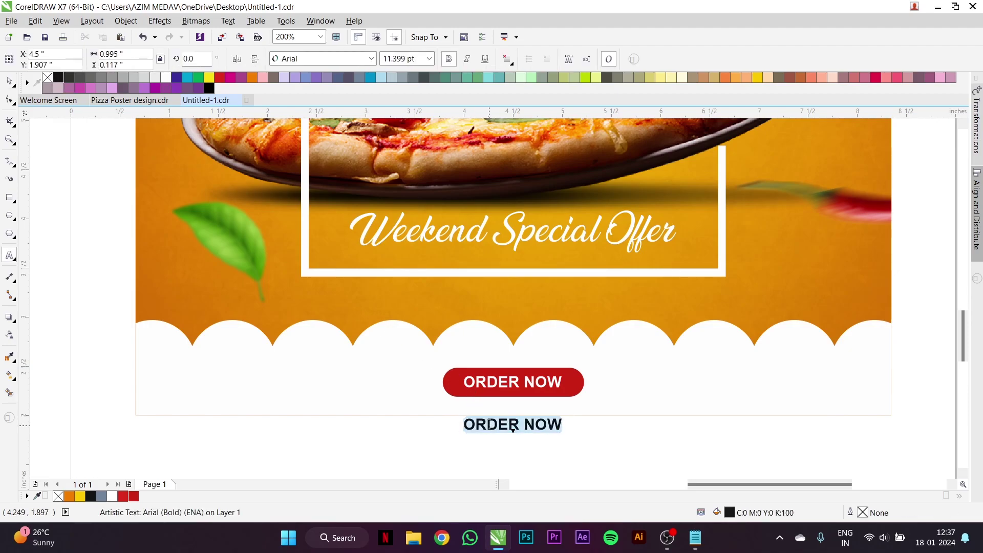
{"action": "type", "text": "Website link here"}
{"action": "key", "text": "ctrl+space"}
{"action": "left_click_drag", "start_coordinate": [520, 429], "coordinate": [783, 381]}
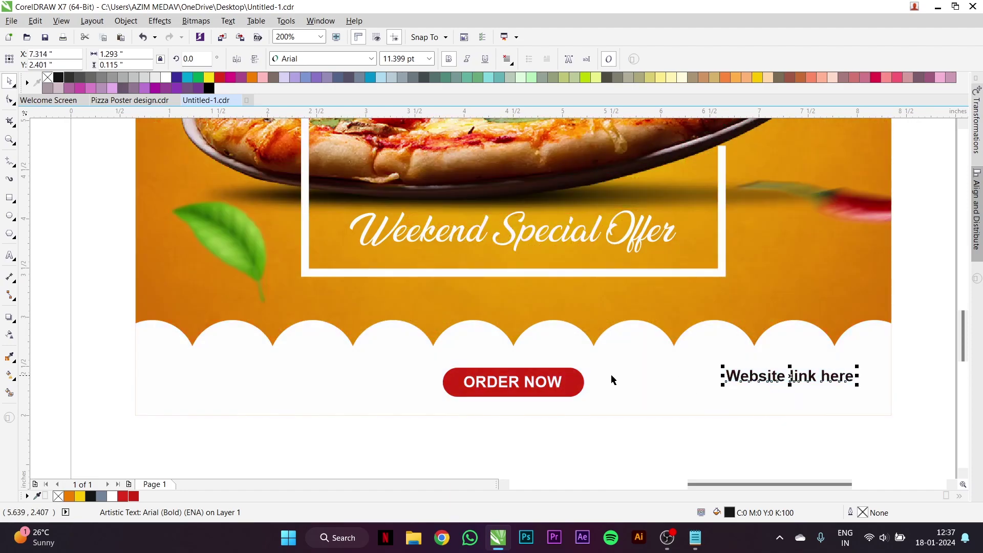
{"action": "left_click", "coordinate": [578, 375], "text": "shift"}
{"action": "left_click", "coordinate": [609, 445]}
- Copy the website text to the footer's left and replace it with a placeholder phone number
{"action": "left_click", "coordinate": [695, 537]}
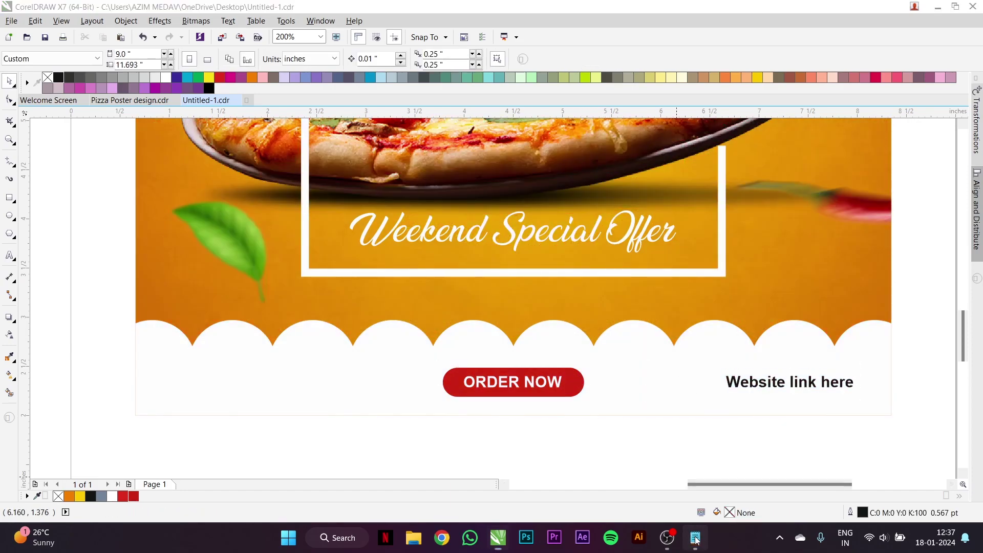
{"action": "left_click_drag", "start_coordinate": [710, 289], "coordinate": [629, 292]}
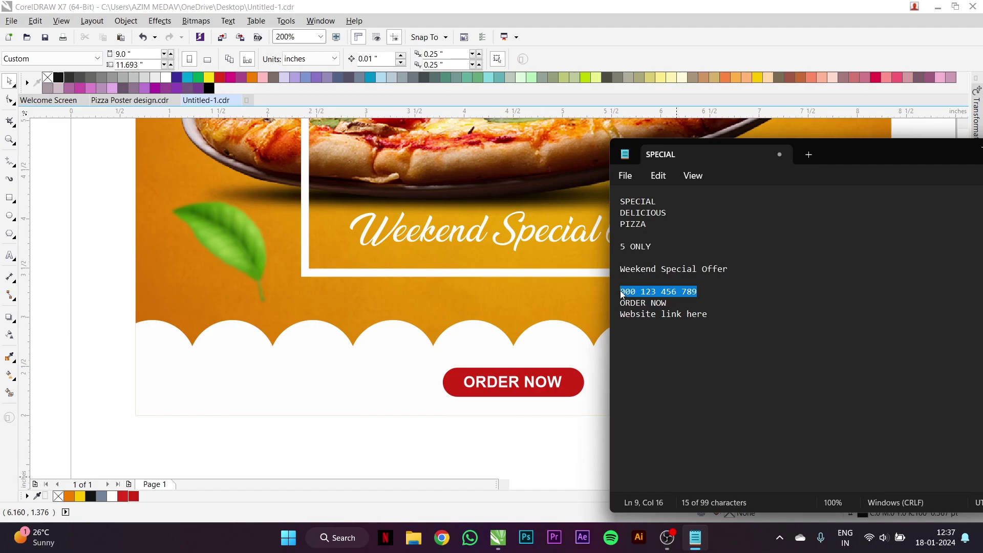
{"action": "left_click", "coordinate": [518, 459]}
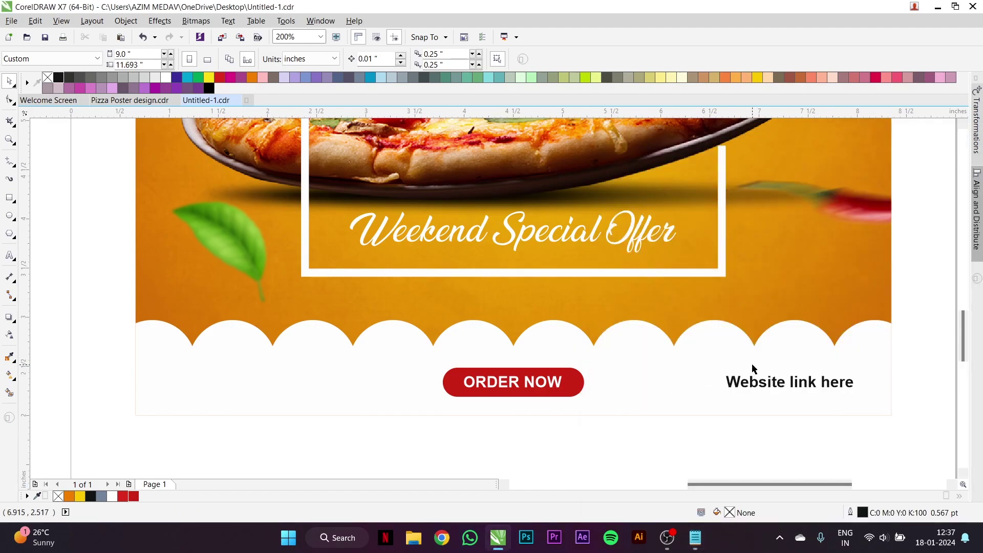
{"action": "left_click", "coordinate": [779, 390]}
{"action": "left_click_drag", "start_coordinate": [776, 382], "coordinate": [221, 382]}
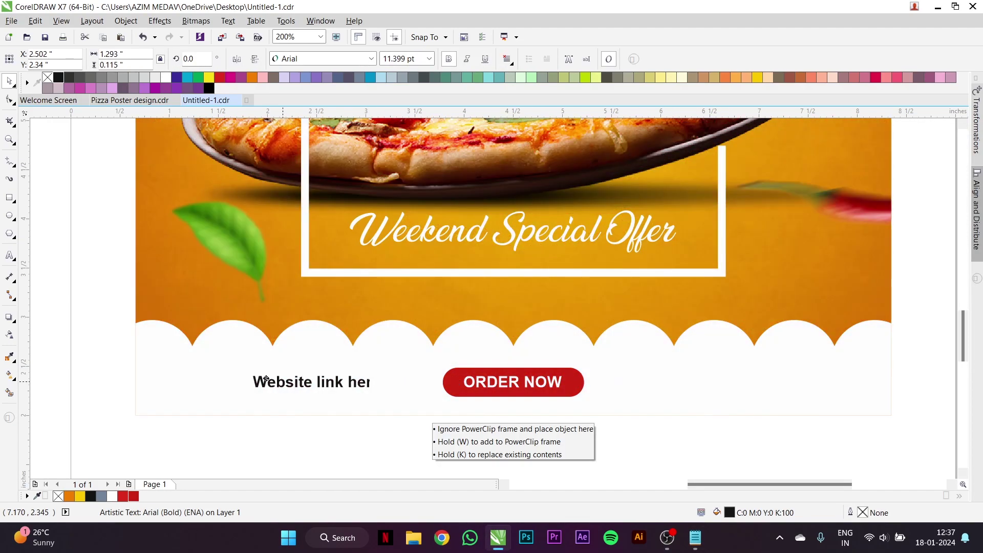
{"action": "triple_click", "coordinate": [221, 382]}
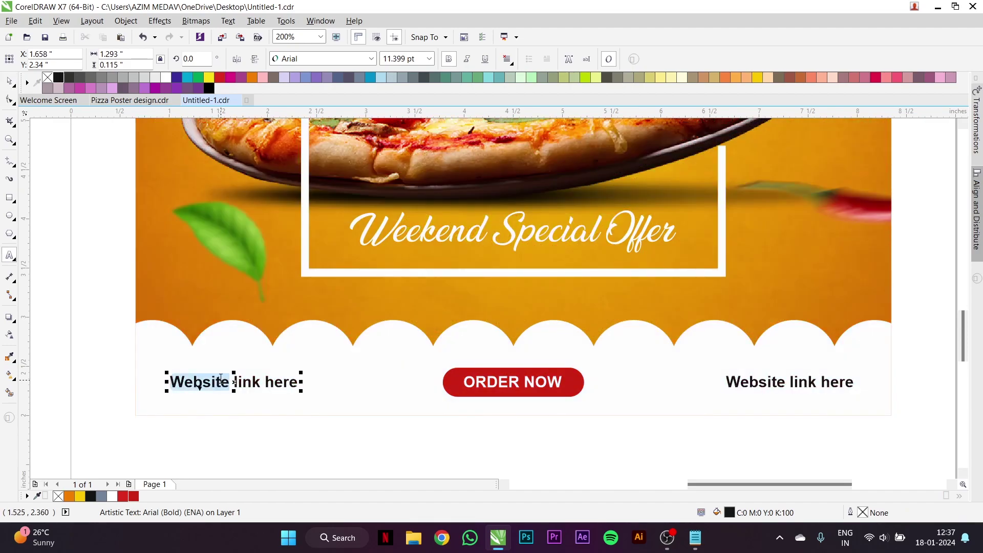
{"action": "type", "text": "000 123 456 789"}
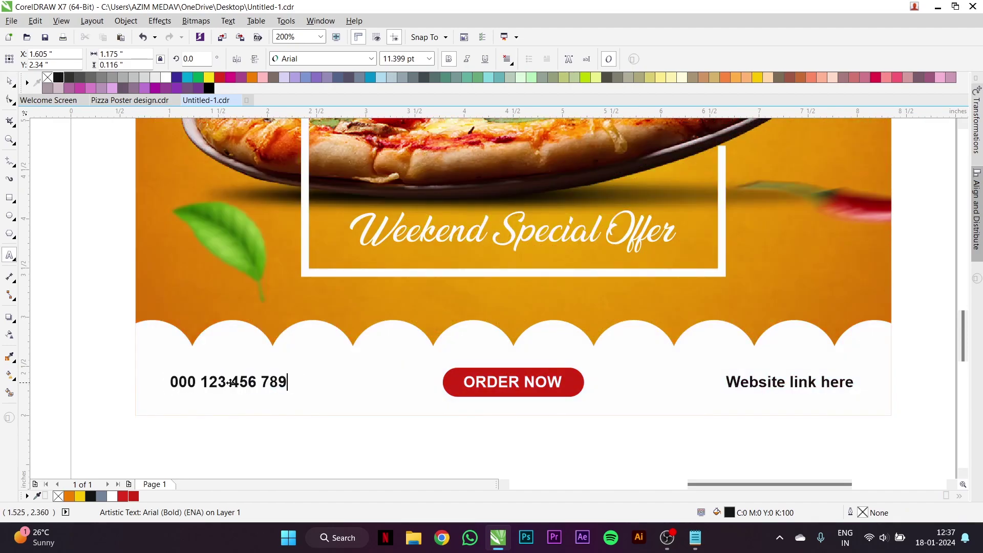
{"action": "key", "text": "ctrl+space"}
{"action": "left_click_drag", "start_coordinate": [241, 384], "coordinate": [255, 384]}
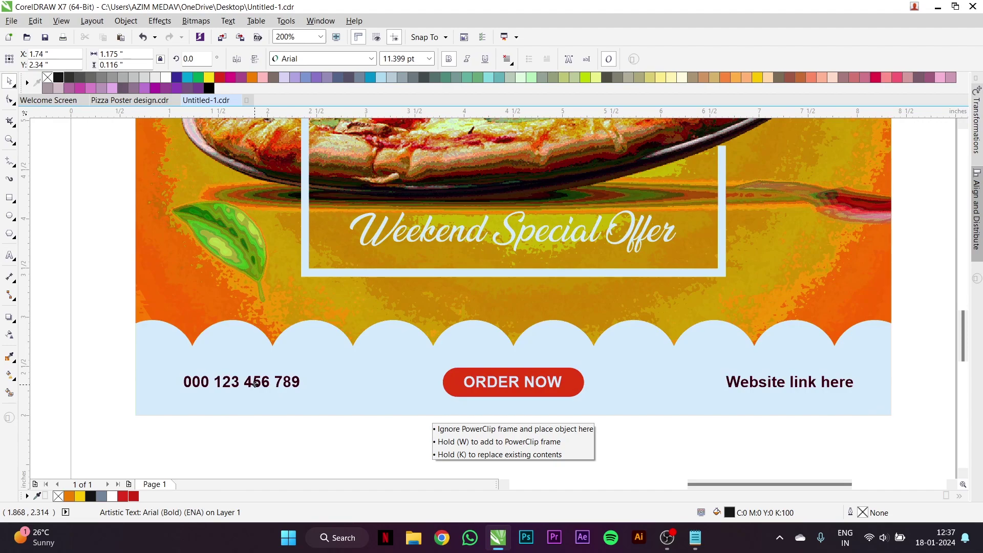
- Draw a small red circle left of the phone number, vertically centred on it
{"action": "left_click", "coordinate": [9, 215]}
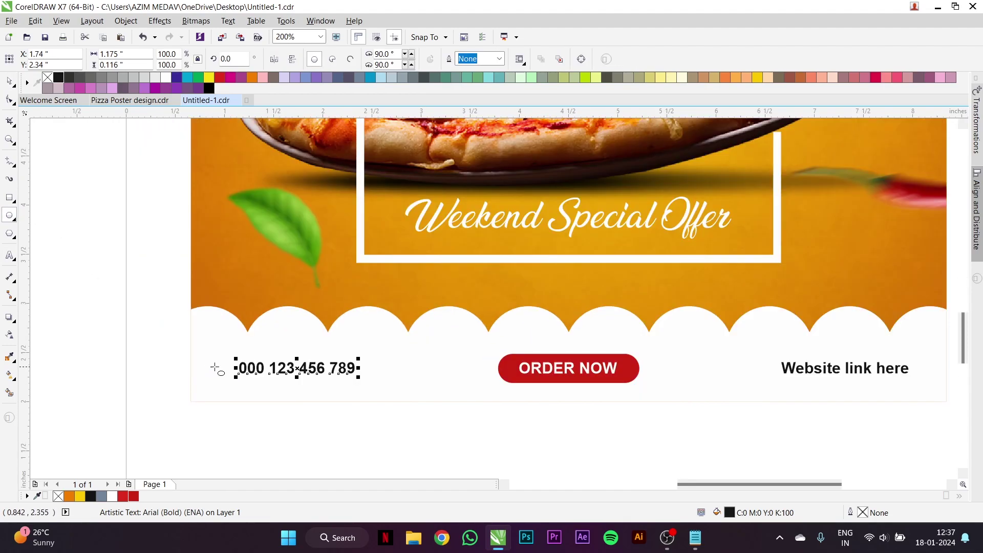
{"action": "scroll", "coordinate": [219, 366], "scroll_direction": "up", "scroll_amount": 2}
{"action": "left_click_drag", "start_coordinate": [193, 339], "coordinate": [246, 392]}
{"action": "scroll", "coordinate": [232, 362], "scroll_direction": "up", "scroll_amount": 1}
{"action": "key", "text": "space"}
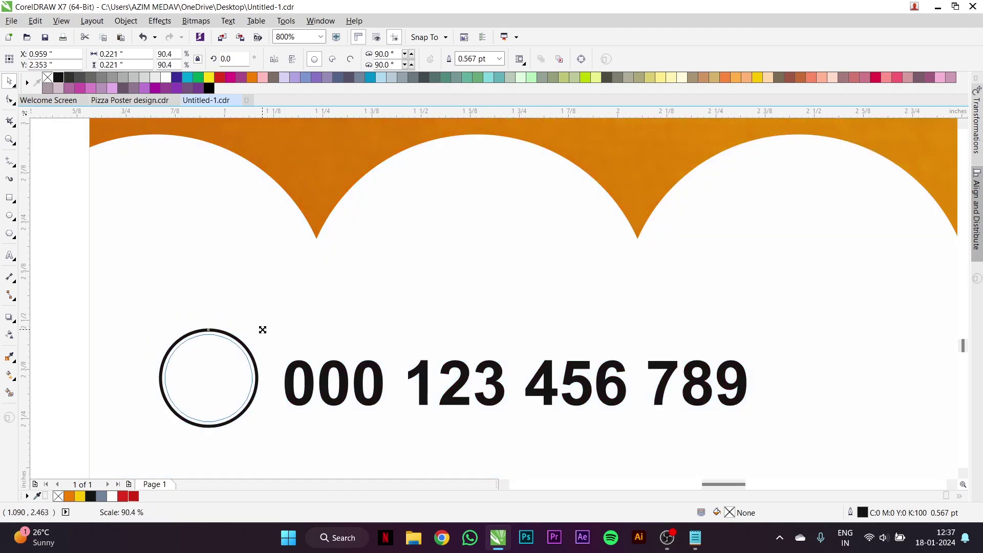
{"action": "left_click_drag", "start_coordinate": [259, 324], "coordinate": [251, 334]}
{"action": "left_click", "coordinate": [134, 496]}
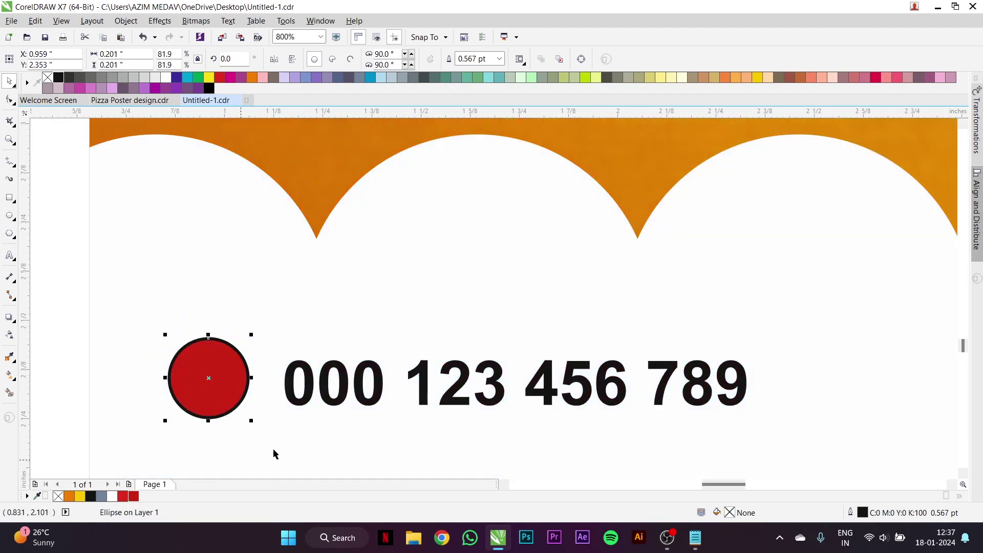
{"action": "left_click", "coordinate": [313, 394], "text": "shift"}
{"action": "key", "text": "e"}
- Remove the red dot's outline and place a copy beside the website text
{"action": "scroll", "coordinate": [313, 394], "scroll_direction": "down", "scroll_amount": 1}
{"action": "left_click", "coordinate": [315, 328]}
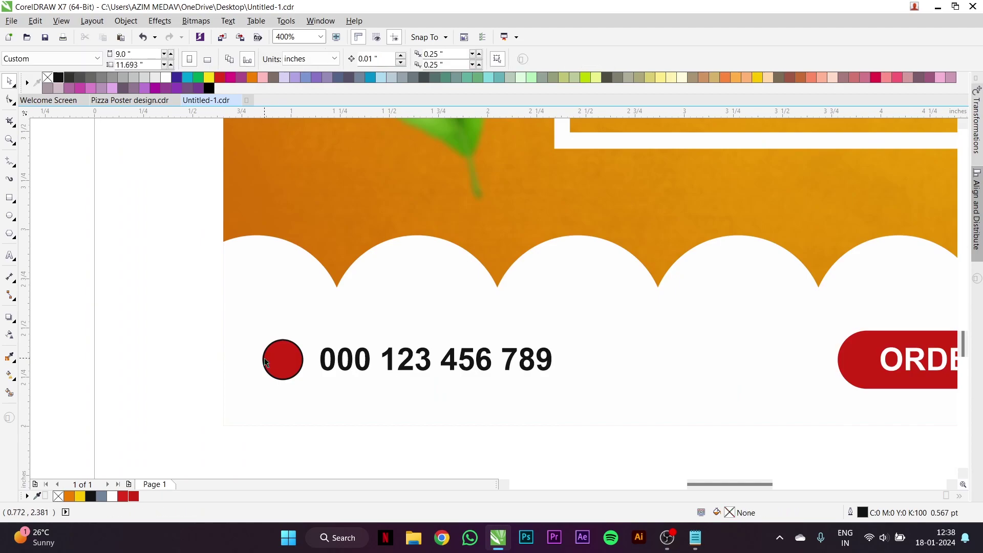
{"action": "left_click", "coordinate": [282, 359]}
{"action": "right_click", "coordinate": [48, 76]}
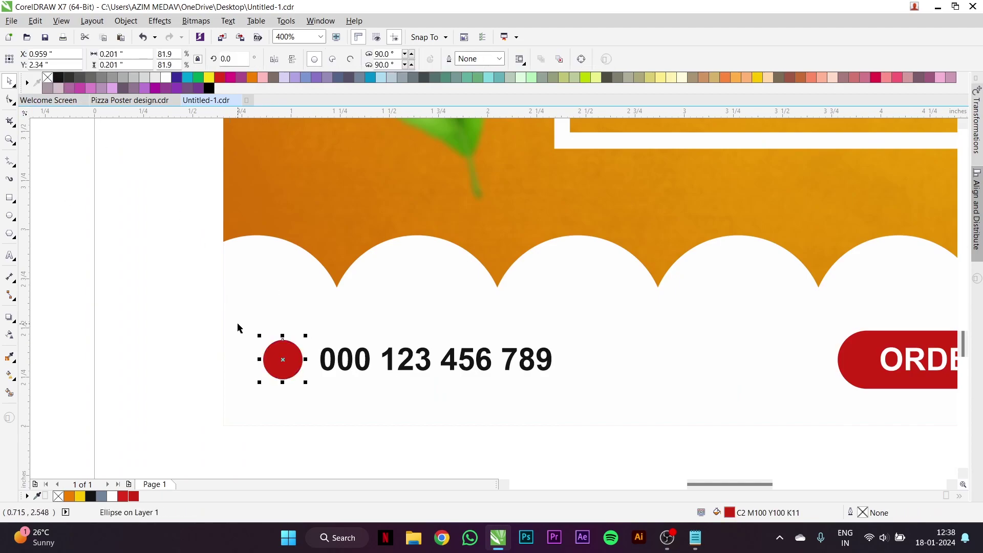
{"action": "scroll", "coordinate": [260, 351], "scroll_direction": "down", "scroll_amount": 1}
{"action": "scroll", "coordinate": [265, 352], "scroll_direction": "down", "scroll_amount": 1}
{"action": "mouse_move", "coordinate": [265, 352]}
{"action": "left_mouse_down"}
{"action": "mouse_move", "coordinate": [611, 351]}
{"action": "mouse_move", "coordinate": [618, 332]}
{"action": "mouse_move", "coordinate": [565, 338]}
{"action": "left_mouse_up"}
- Colour the 'Website link here' text red
{"action": "scroll", "coordinate": [609, 338], "scroll_direction": "up", "scroll_amount": 2}
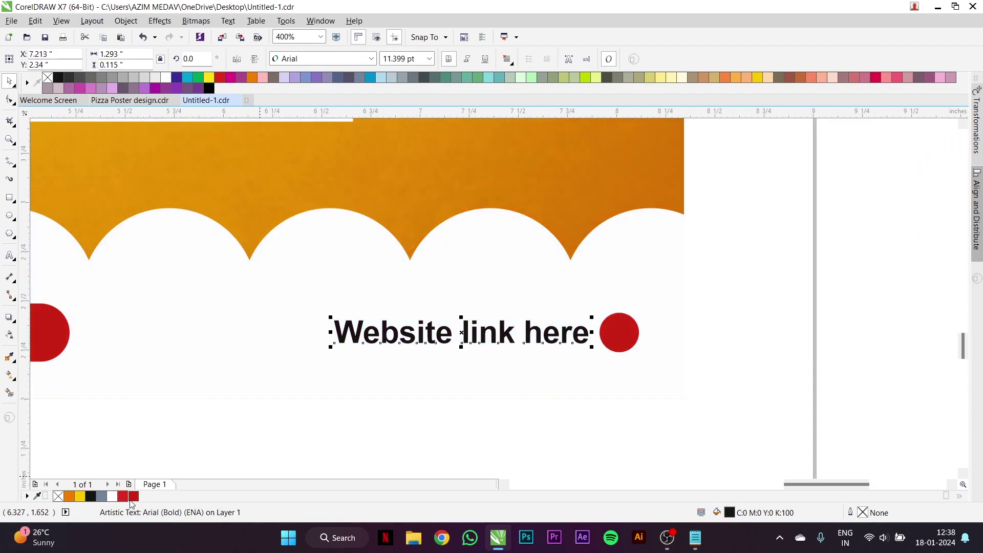
{"action": "left_click", "coordinate": [133, 496]}
{"action": "scroll", "coordinate": [456, 365], "scroll_direction": "down", "scroll_amount": 1}
{"action": "scroll", "coordinate": [396, 311], "scroll_direction": "down", "scroll_amount": 1}
{"action": "left_click", "coordinate": [131, 320]}
{"action": "scroll", "coordinate": [131, 320], "scroll_direction": "up", "scroll_amount": 1}
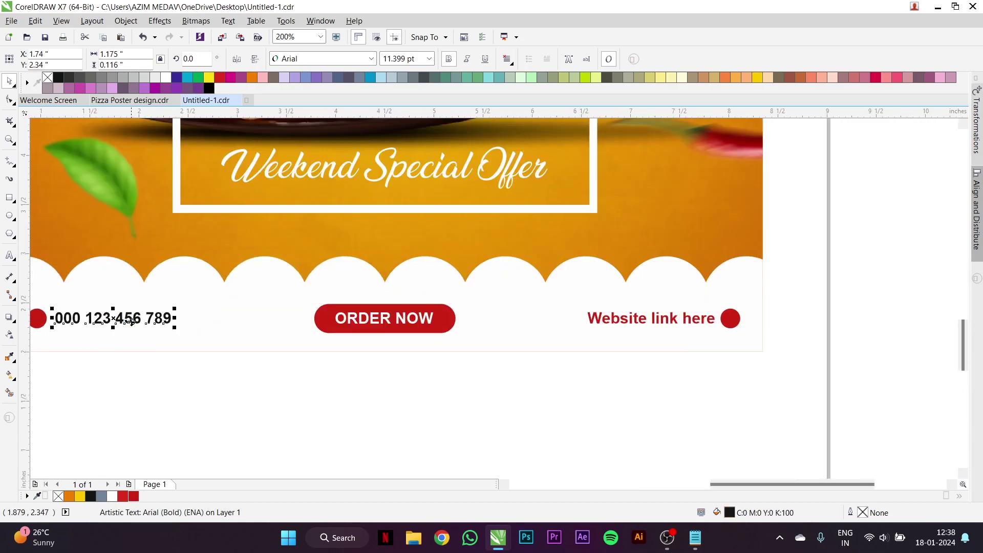
- Color the phone number red and delete the spare chili and leaf off the page
{"action": "left_click", "coordinate": [132, 495]}
{"action": "left_click", "coordinate": [491, 372]}
{"action": "scroll", "coordinate": [499, 368], "scroll_direction": "down", "scroll_amount": 2}
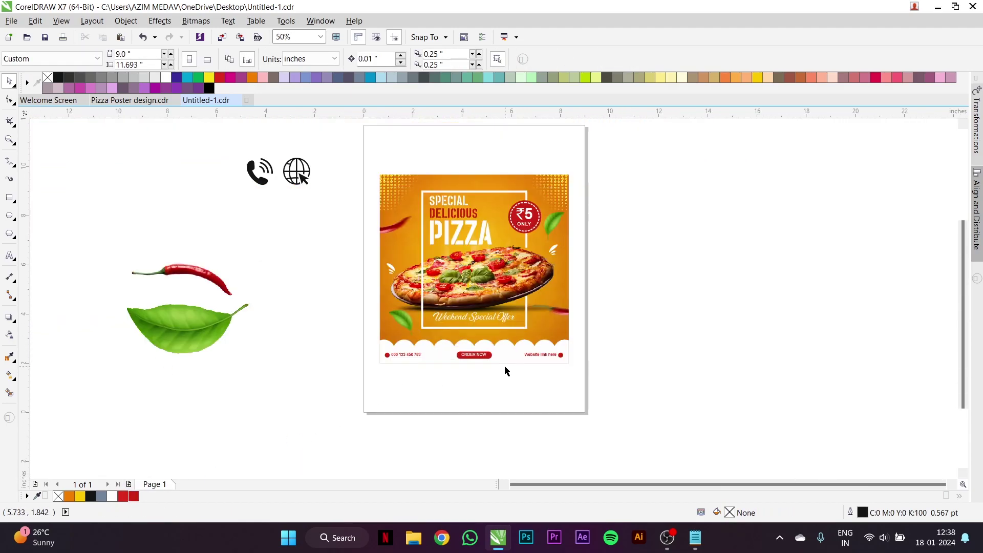
{"action": "left_click_drag", "start_coordinate": [92, 233], "coordinate": [250, 386]}
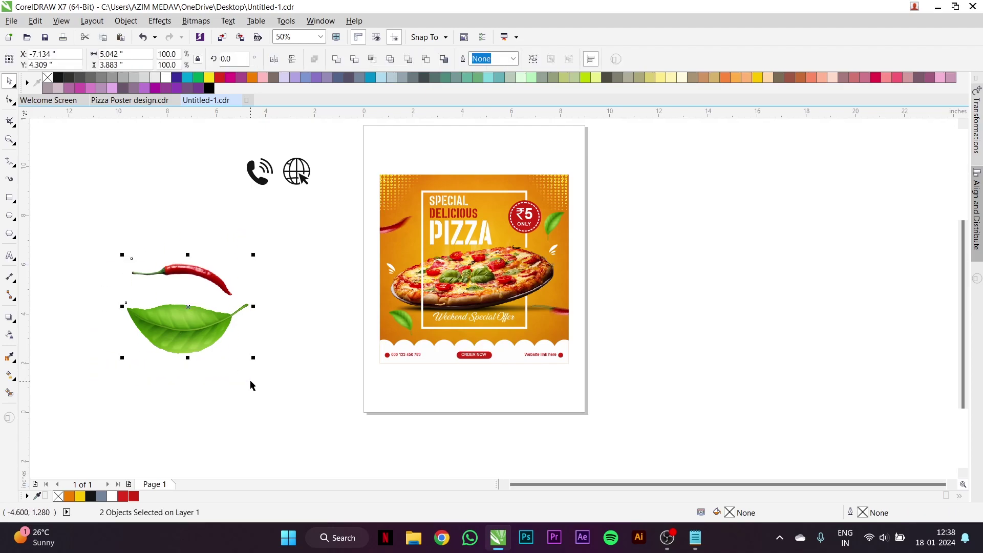
{"action": "key", "text": "Delete"}
- Move the globe icon onto the red dot beside 'Website link here'
{"action": "mouse_move", "coordinate": [218, 135]}
{"action": "left_mouse_down"}
{"action": "mouse_move", "coordinate": [326, 196]}
{"action": "mouse_move", "coordinate": [492, 386]}
{"action": "left_mouse_up"}
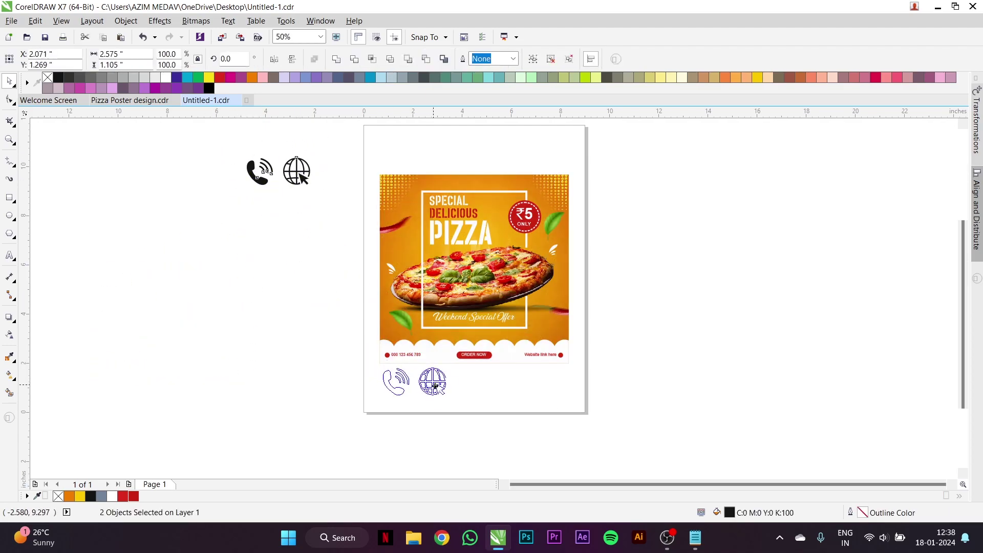
{"action": "scroll", "coordinate": [493, 386], "scroll_direction": "up", "scroll_amount": 2}
{"action": "left_click", "coordinate": [566, 465]}
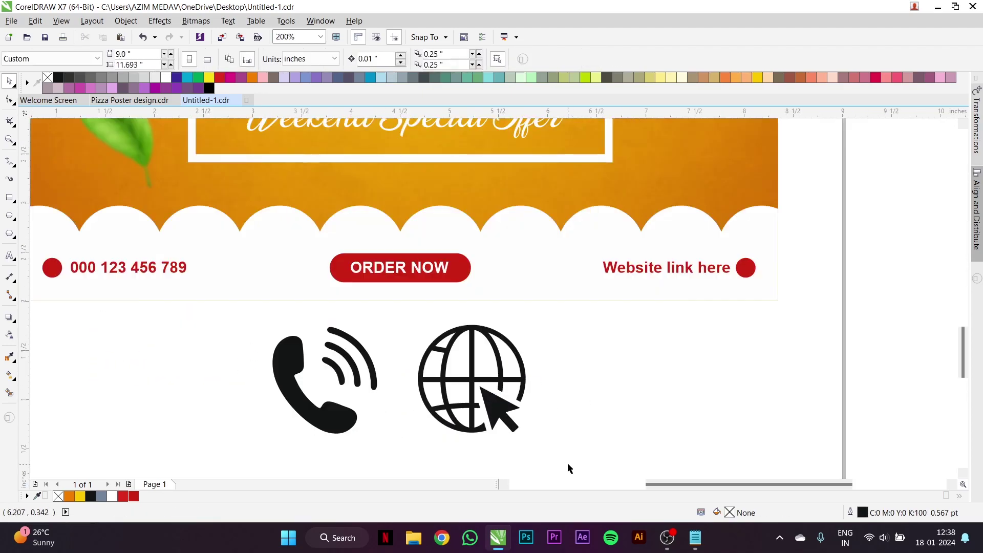
{"action": "left_click_drag", "start_coordinate": [566, 465], "coordinate": [405, 308]}
{"action": "left_click_drag", "start_coordinate": [472, 378], "coordinate": [723, 262]}
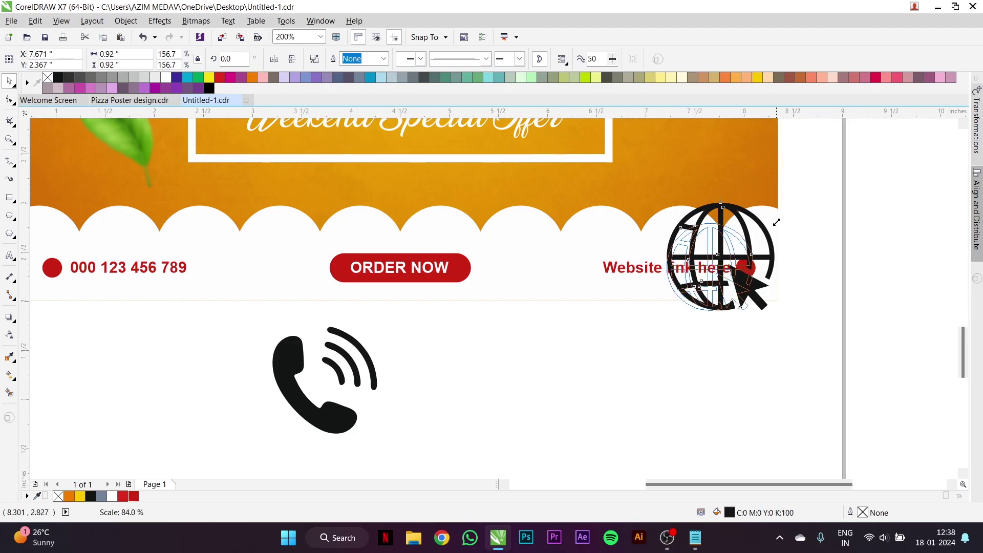
- Shrink the globe and center it on the red dot with C and E
{"action": "left_click_drag", "start_coordinate": [777, 198], "coordinate": [697, 279]}
{"action": "left_click", "coordinate": [747, 267], "text": "shift"}
{"action": "scroll", "coordinate": [747, 266], "scroll_direction": "up", "scroll_amount": 1}
{"action": "key", "text": "c"}
{"action": "key", "text": "e"}
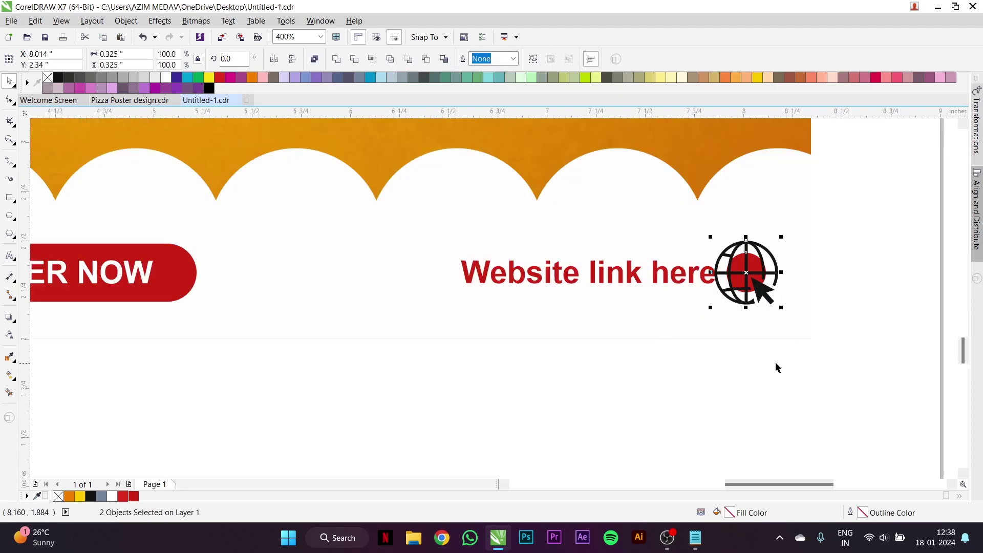
- Scale the globe to fit inside the red dot and fill it white
{"action": "left_click", "coordinate": [764, 291]}
{"action": "scroll", "coordinate": [764, 290], "scroll_direction": "up", "scroll_amount": 1}
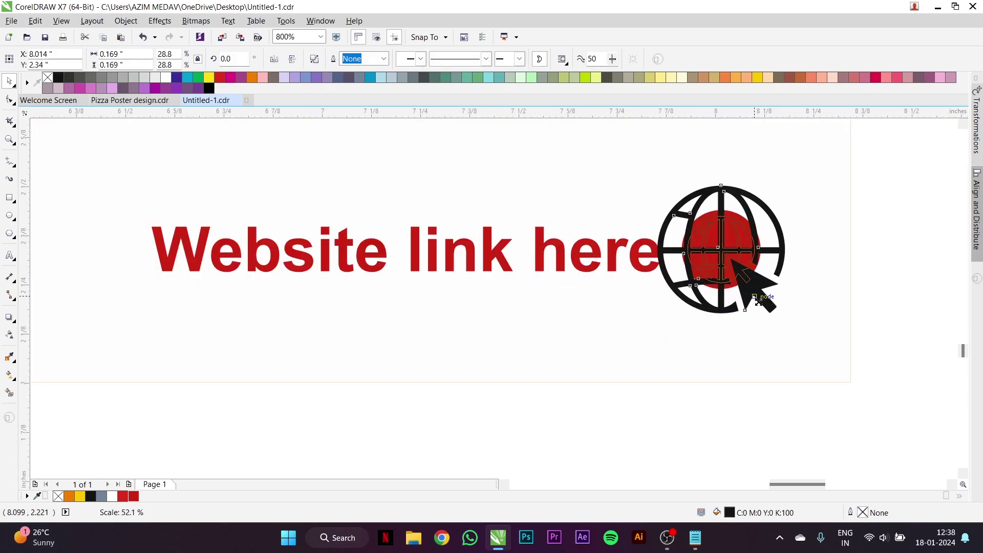
{"action": "left_click_drag", "start_coordinate": [788, 316], "coordinate": [756, 284]}
{"action": "left_click", "coordinate": [166, 77]}
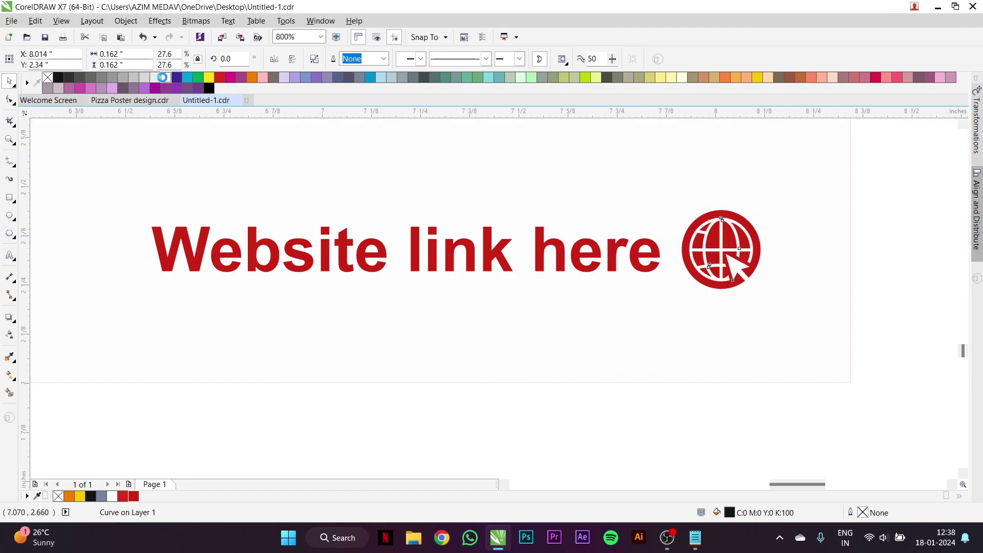
{"action": "scroll", "coordinate": [717, 246], "scroll_direction": "up", "scroll_amount": 1}
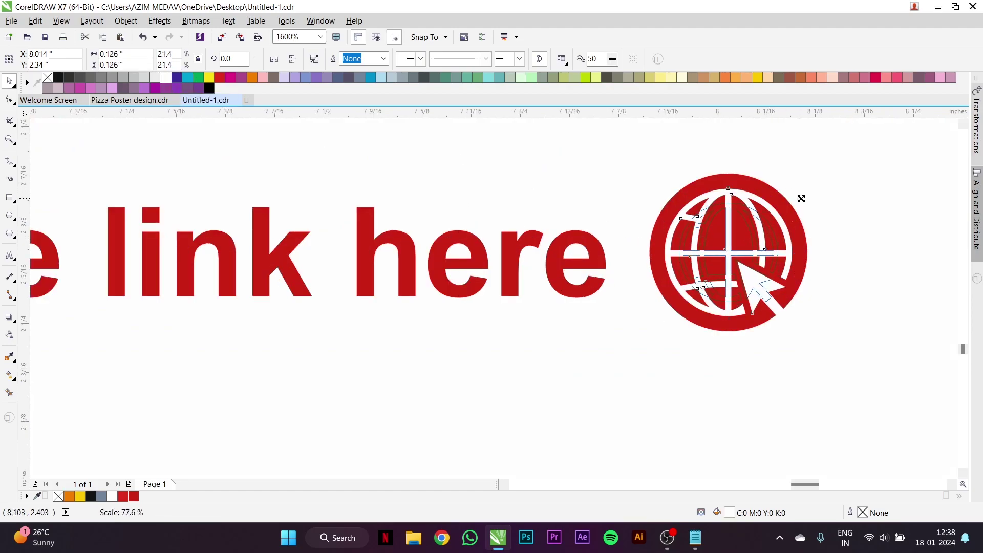
{"action": "left_click", "coordinate": [791, 215], "text": "shift"}
{"action": "scroll", "coordinate": [718, 229], "scroll_direction": "down", "scroll_amount": 4}
- Move the phone icon onto the phone number's red dot, bring it forward, and fill it white
{"action": "scroll", "coordinate": [450, 262], "scroll_direction": "up", "scroll_amount": 1}
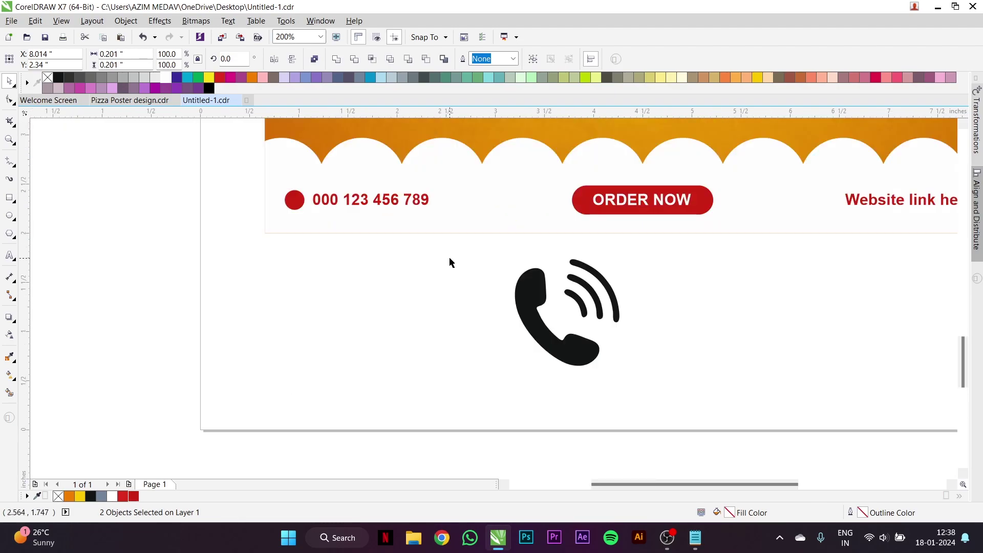
{"action": "left_click_drag", "start_coordinate": [643, 389], "coordinate": [469, 237]}
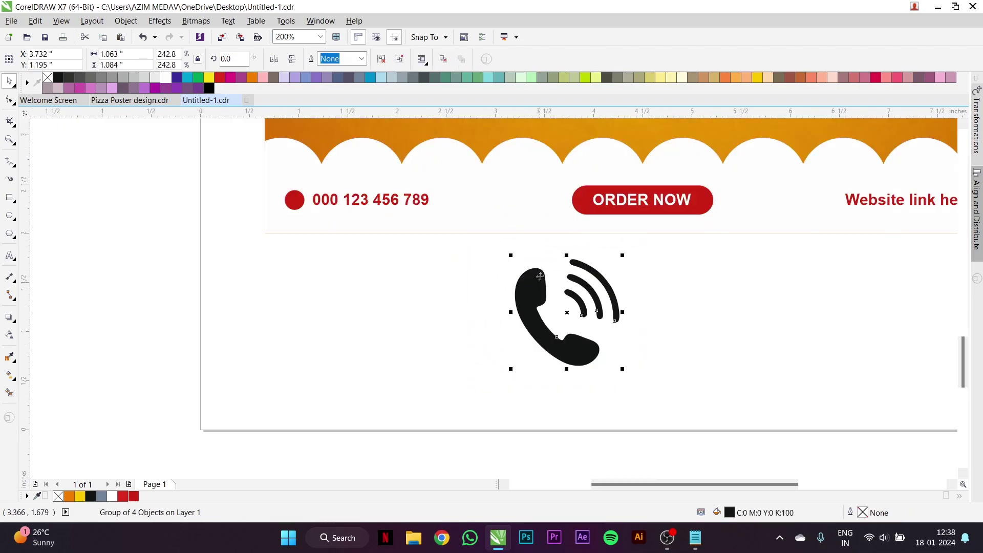
{"action": "left_click_drag", "start_coordinate": [540, 276], "coordinate": [309, 235]}
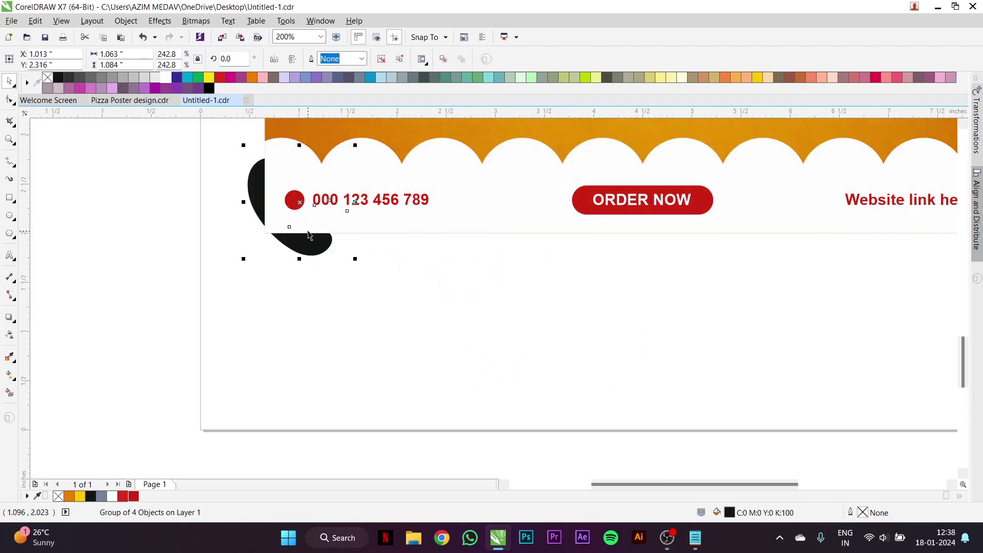
{"action": "key", "text": "shift+Page_Up"}
{"action": "left_click", "coordinate": [165, 77]}
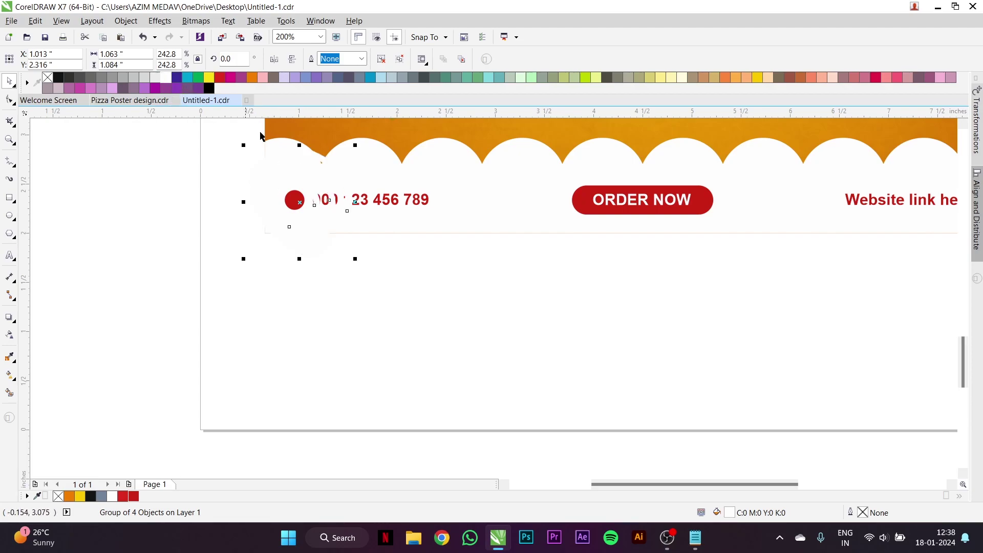
{"action": "scroll", "coordinate": [357, 149], "scroll_direction": "up", "scroll_amount": 2}
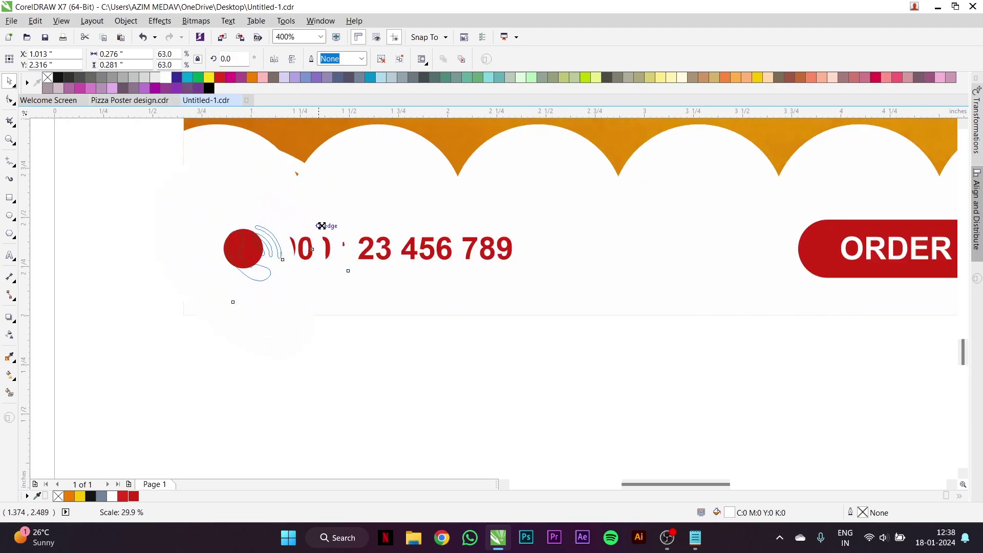
{"action": "left_click_drag", "start_coordinate": [362, 142], "coordinate": [267, 225]}
{"action": "left_click", "coordinate": [244, 257]}
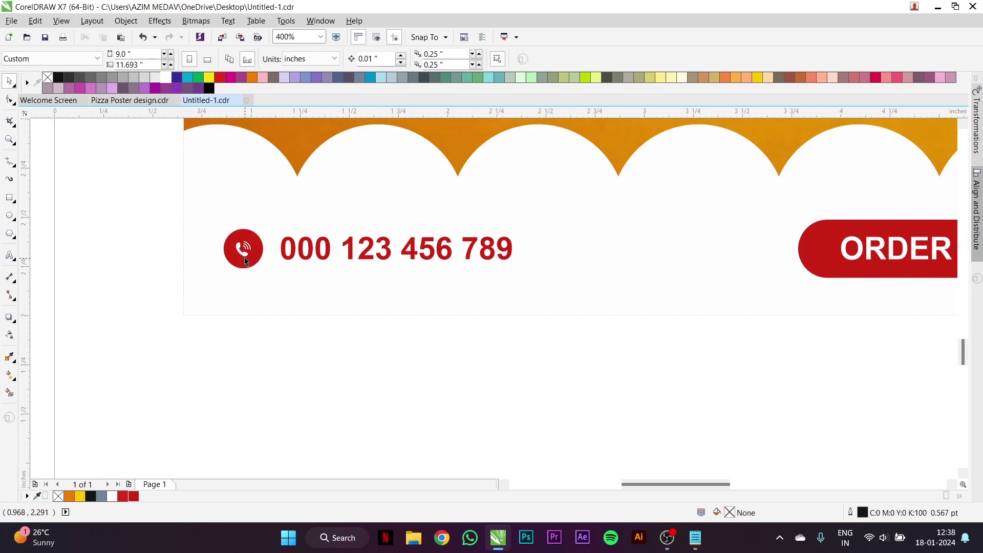
{"action": "scroll", "coordinate": [245, 256], "scroll_direction": "up", "scroll_amount": 1}
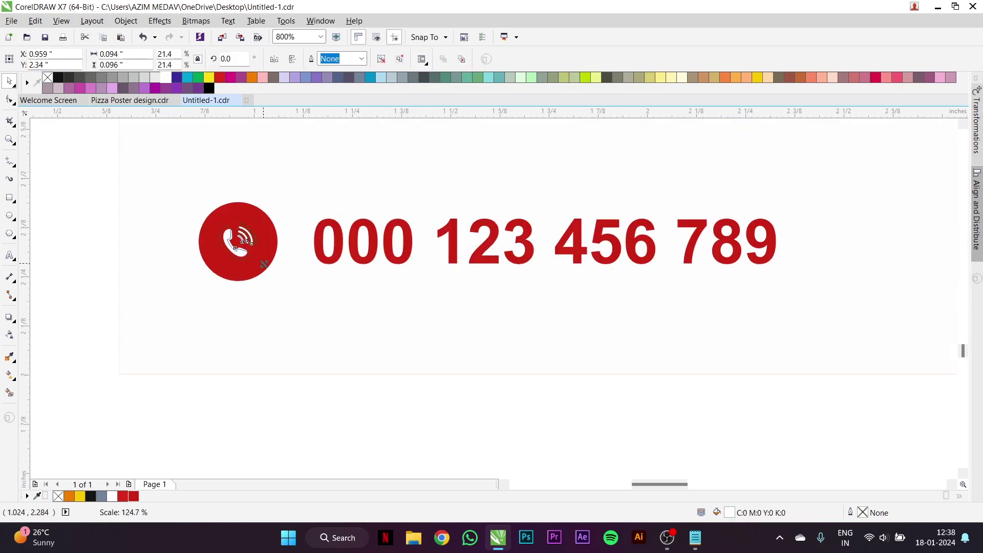
{"action": "left_click_drag", "start_coordinate": [257, 260], "coordinate": [270, 264]}
{"action": "left_click", "coordinate": [274, 255], "text": "shift"}
{"action": "scroll", "coordinate": [273, 255], "scroll_direction": "down", "scroll_amount": 2}
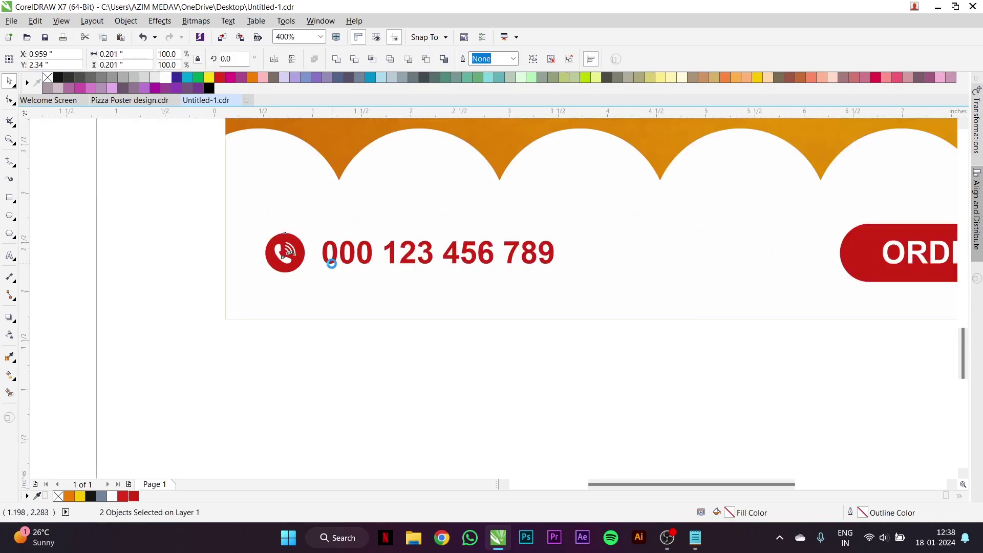
{"action": "scroll", "coordinate": [330, 259], "scroll_direction": "down", "scroll_amount": 3}
{"action": "left_click", "coordinate": [403, 314]}
{"action": "scroll", "coordinate": [531, 292], "scroll_direction": "down", "scroll_amount": 2}
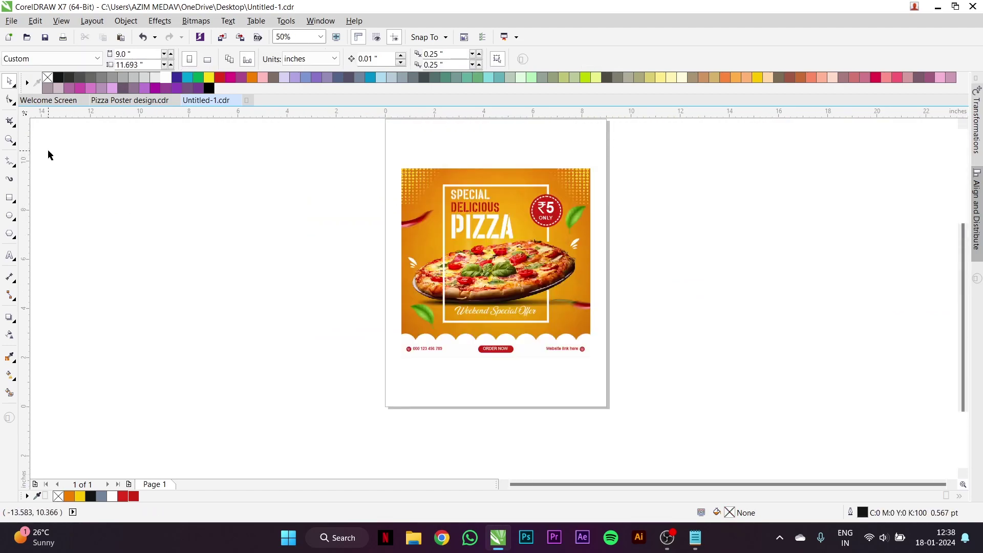
- Zoom in on the whole pizza poster and view it in F9 full-screen preview
{"action": "left_click", "coordinate": [9, 139]}
{"action": "left_click_drag", "start_coordinate": [397, 163], "coordinate": [599, 361]}
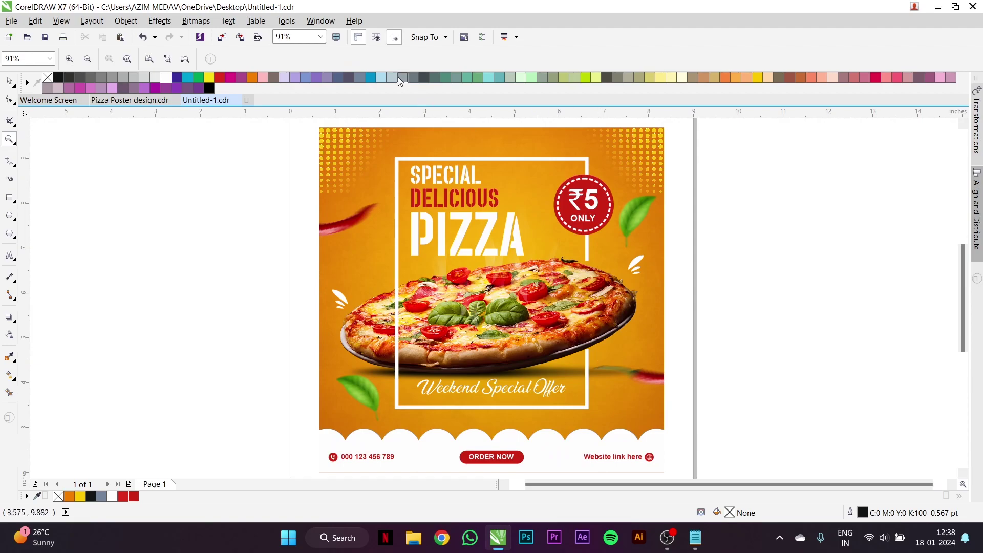
{"action": "key", "text": "F9"}
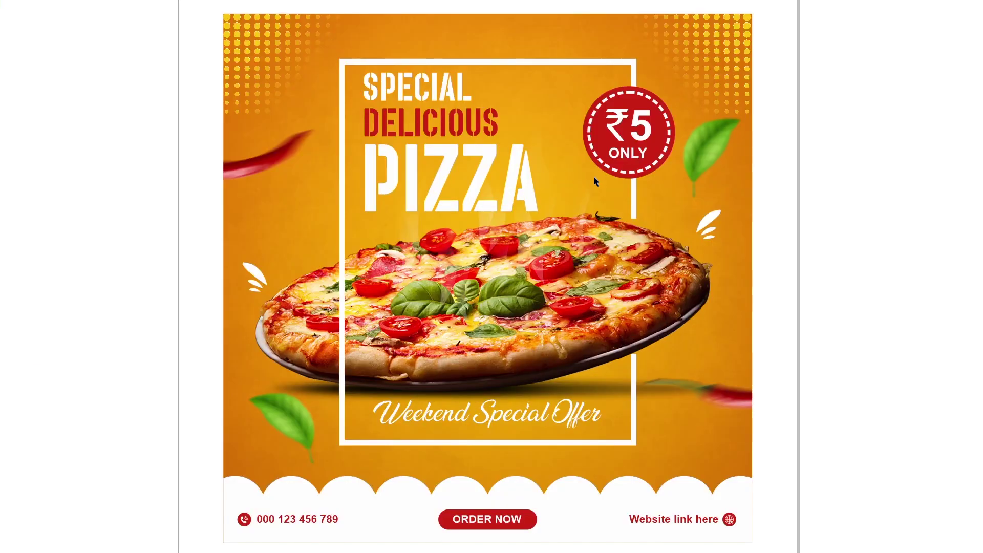